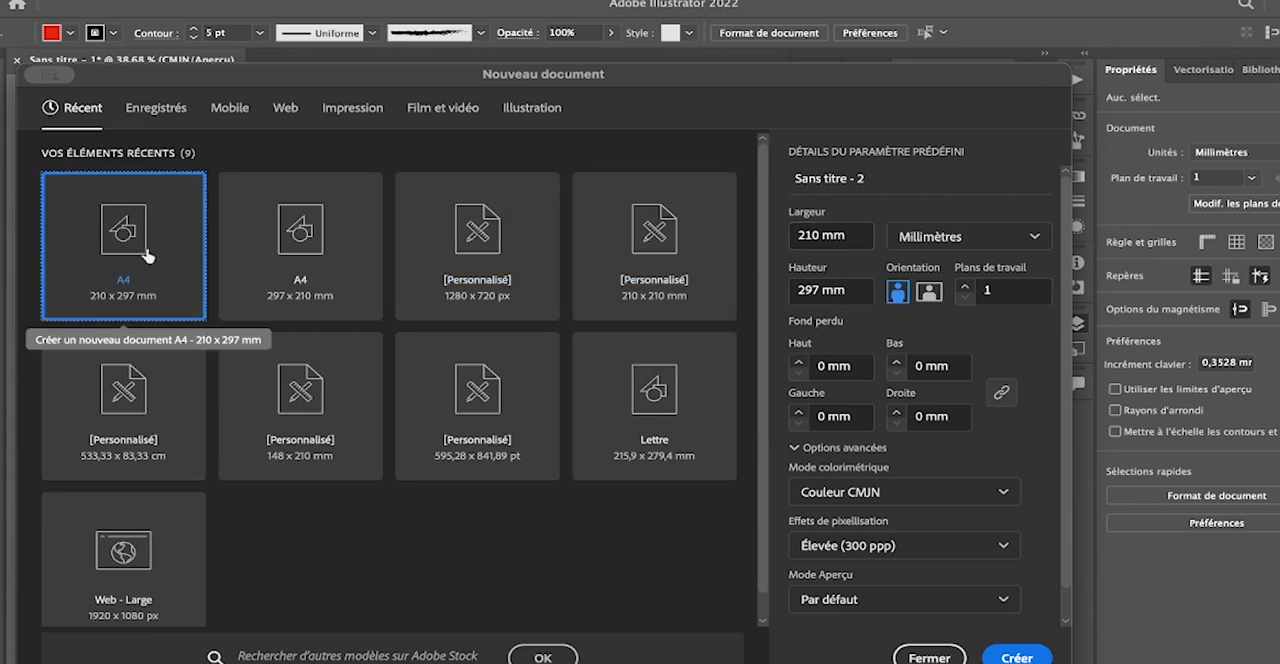
- Create a new A4 document in landscape orientation, 297 x 210 mm, and move the Pathfinder panel off the artboard
{"action": "left_click", "coordinate": [929, 290]}
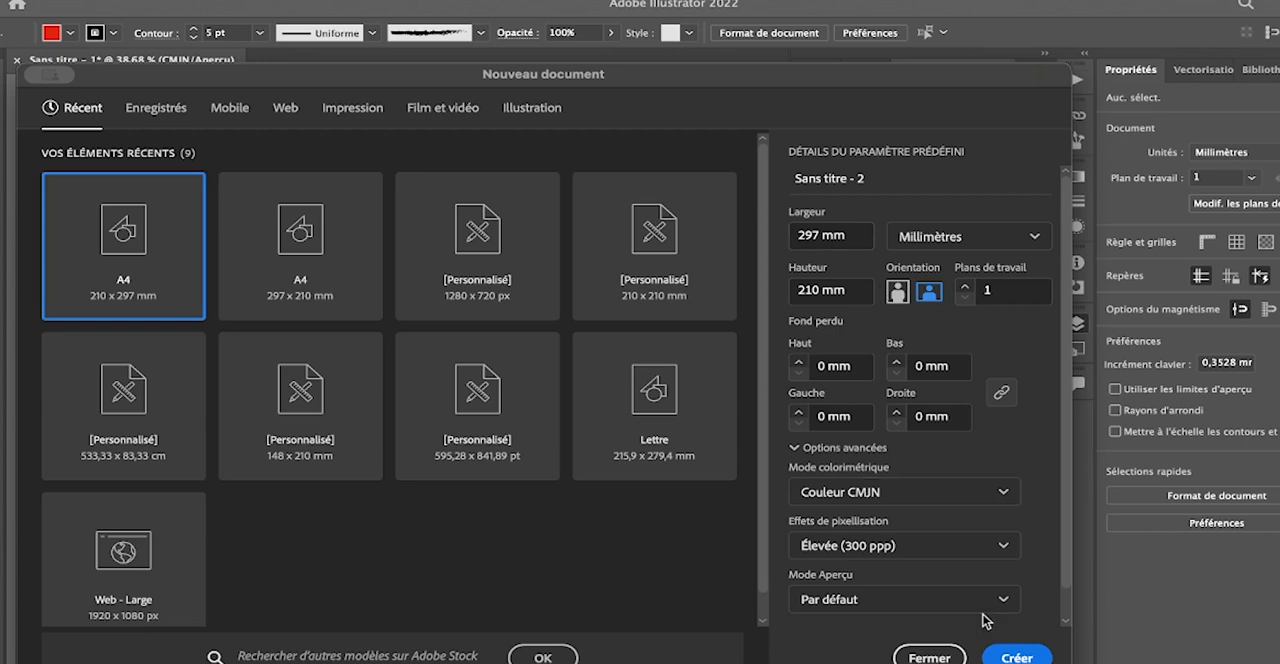
{"action": "left_click", "coordinate": [1027, 657]}
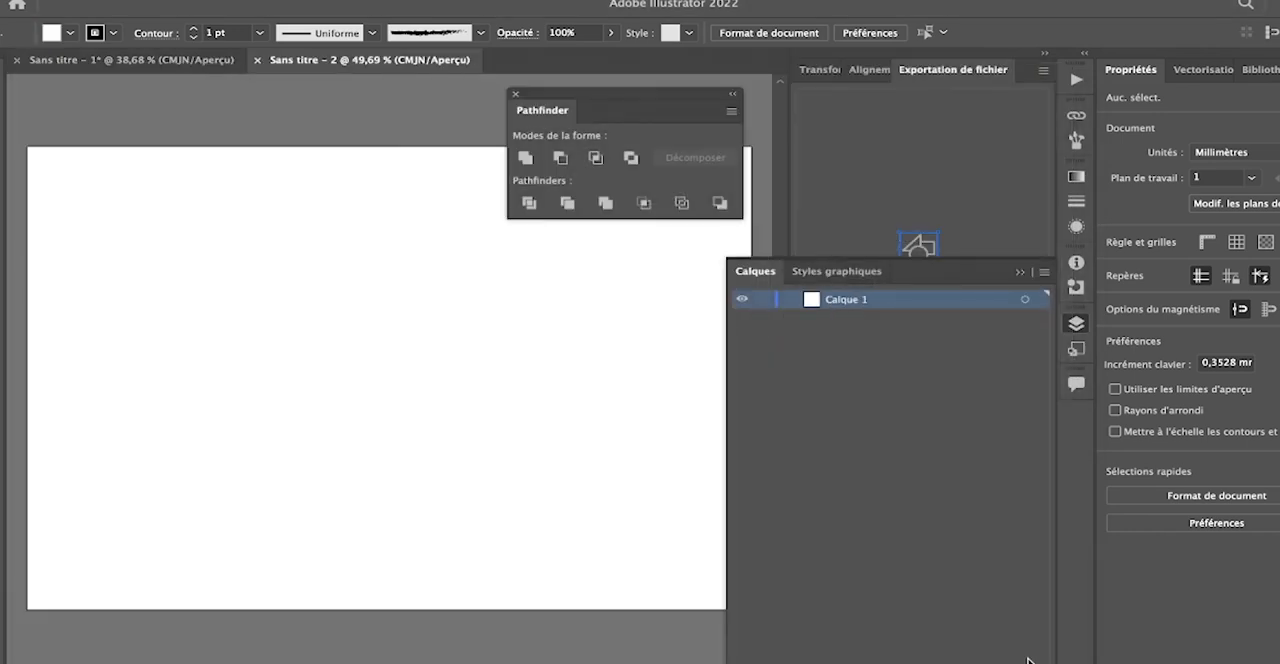
{"action": "left_click_drag", "start_coordinate": [662, 96], "coordinate": [925, 106]}
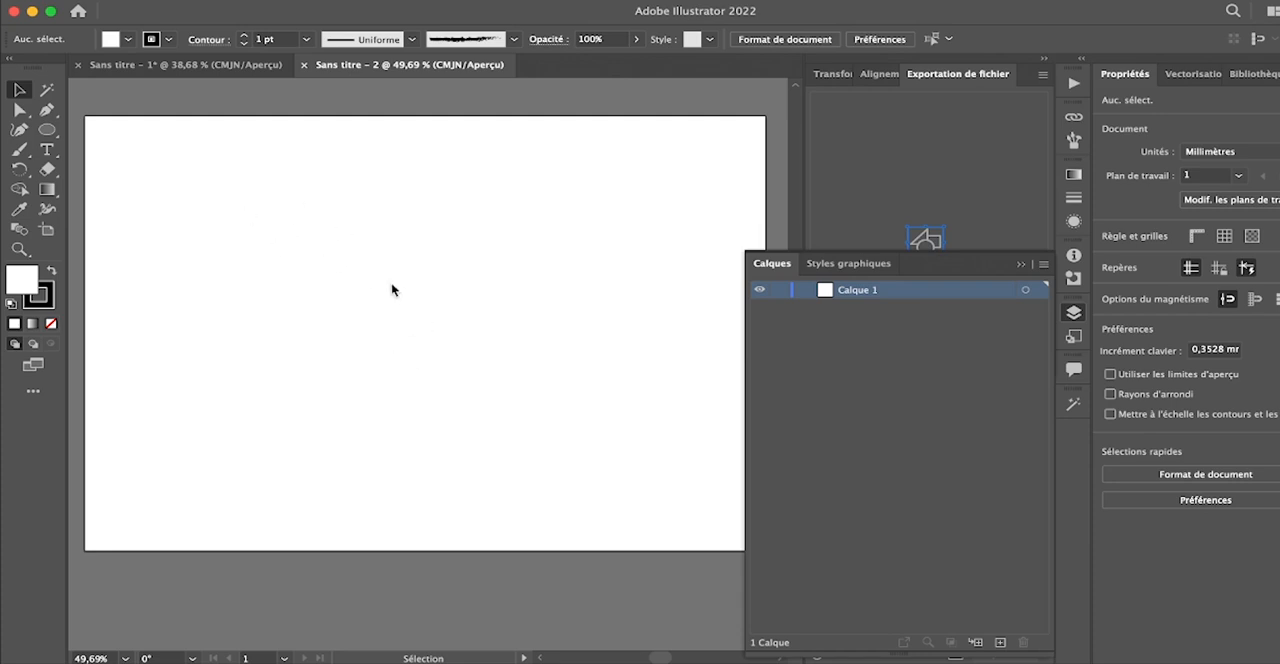
- Draw an ellipse about 89 mm wide and 108 mm high on the artboard and fill it with black
{"action": "left_click", "coordinate": [47, 129]}
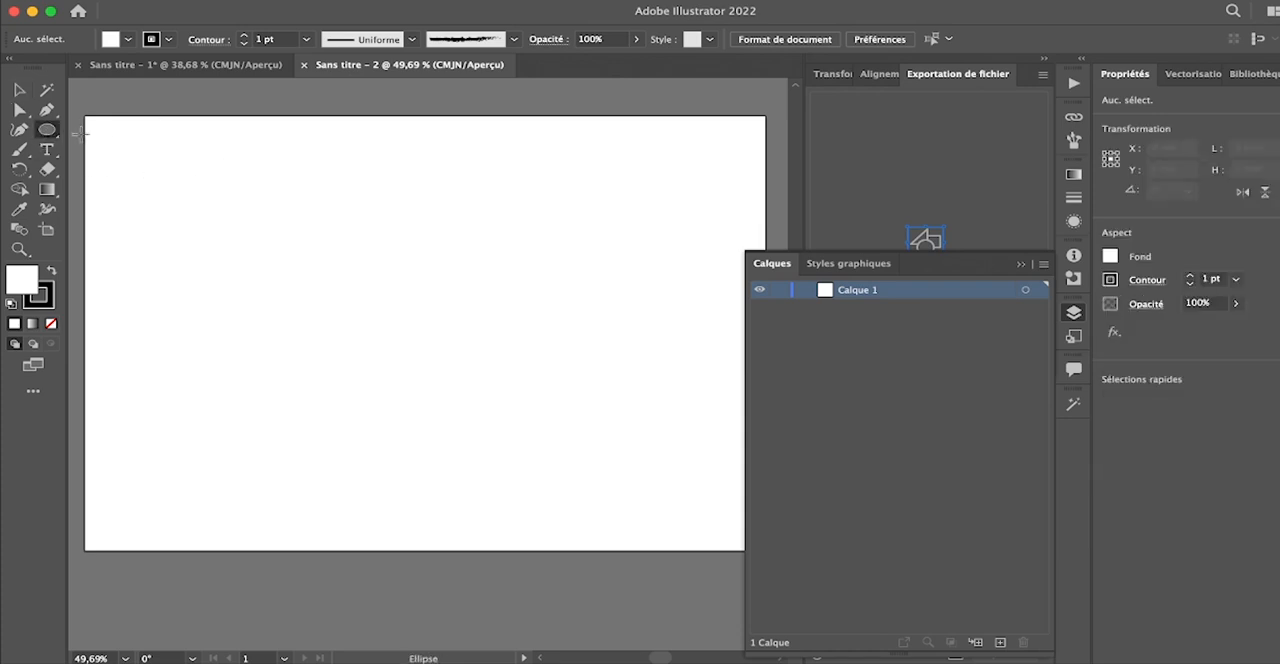
{"action": "mouse_move", "coordinate": [170, 171]}
{"action": "left_mouse_down"}
{"action": "mouse_move", "coordinate": [311, 271]}
{"action": "mouse_move", "coordinate": [375, 395]}
{"action": "left_mouse_up"}
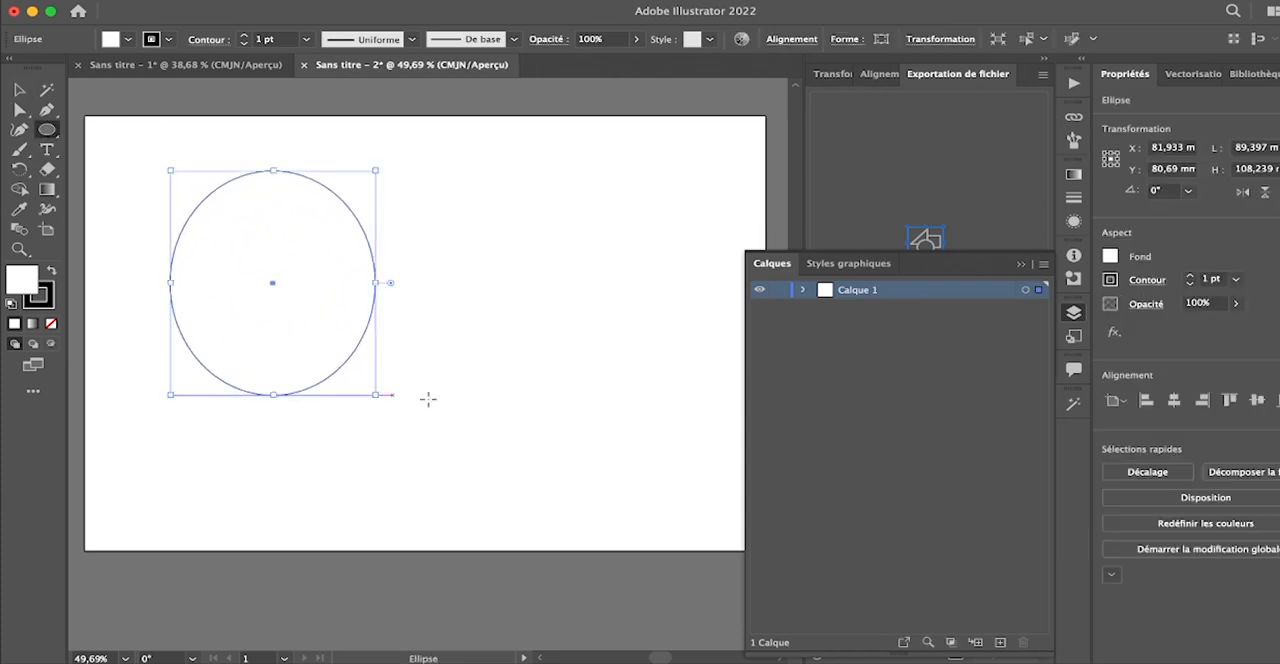
{"action": "left_click", "coordinate": [125, 39]}
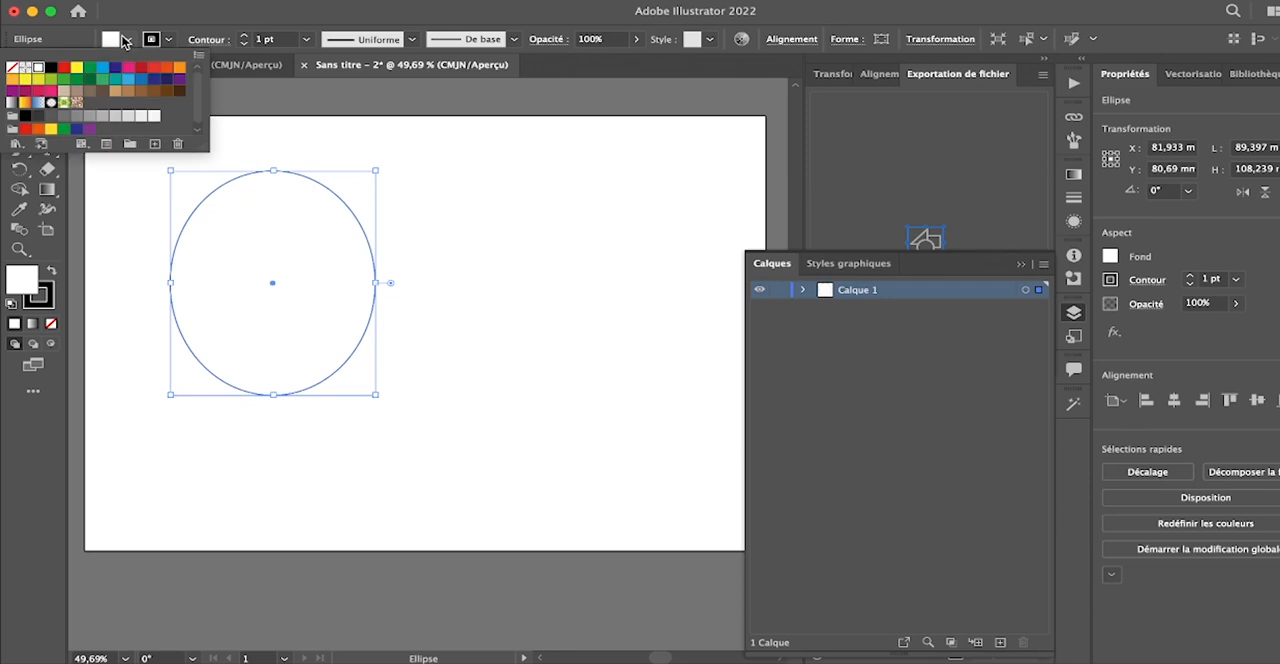
{"action": "left_click", "coordinate": [52, 67]}
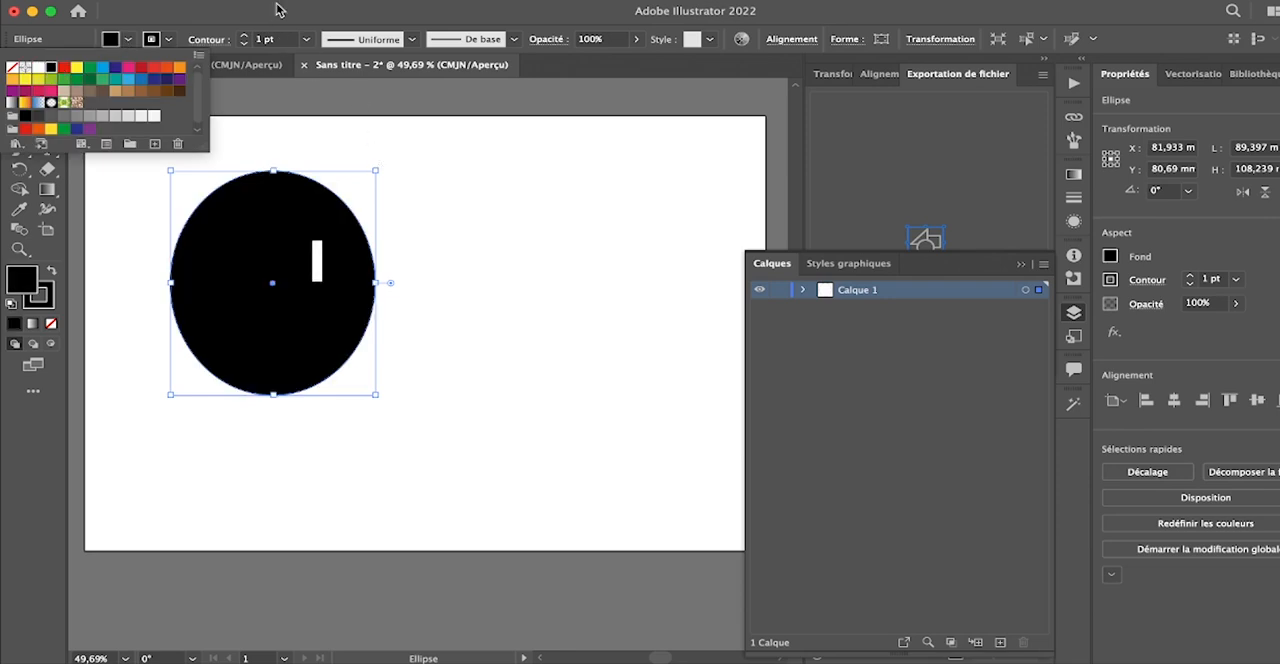
{"action": "left_click", "coordinate": [278, 9]}
{"action": "left_click", "coordinate": [170, 89]}
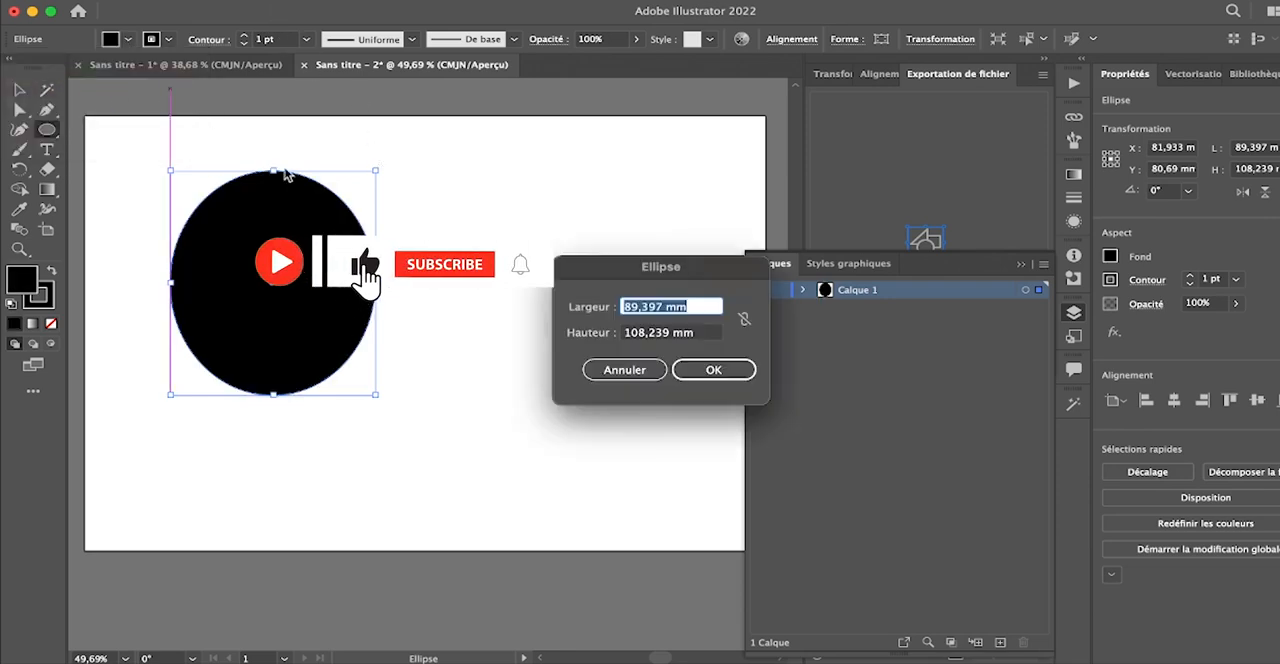
{"action": "left_click", "coordinate": [624, 370]}
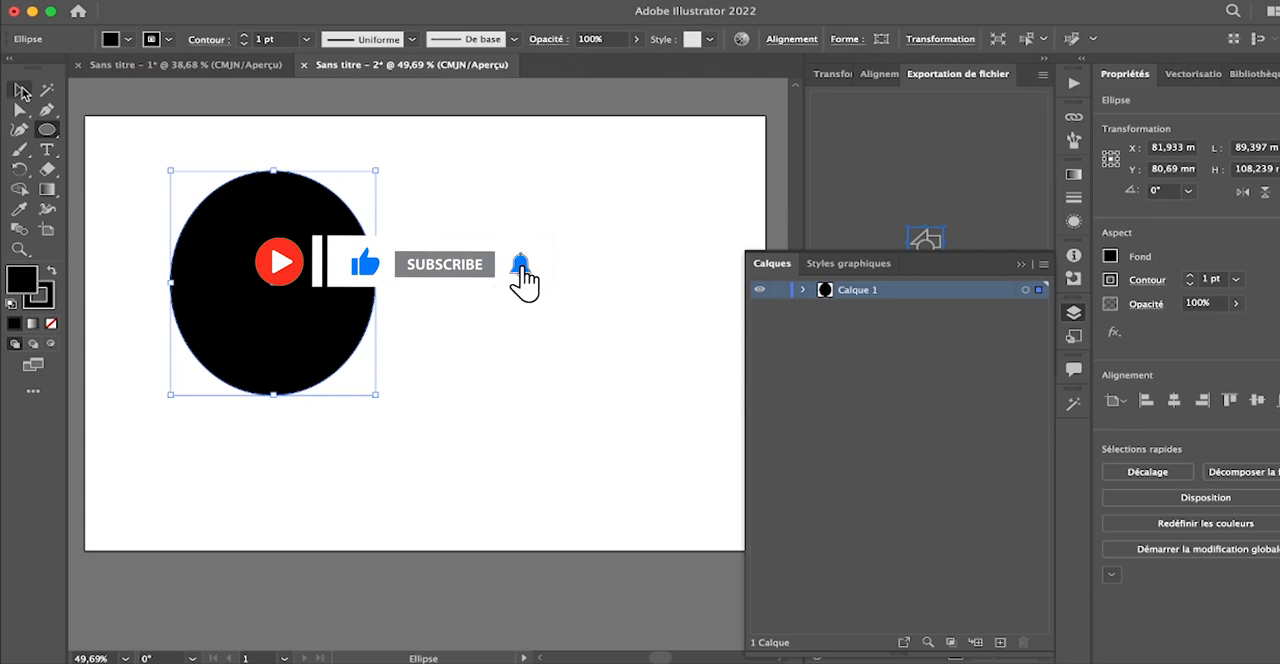
- Move the black ellipse to about X 153 mm, Y 77 mm on the artboard and deselect it
{"action": "left_click", "coordinate": [22, 91]}
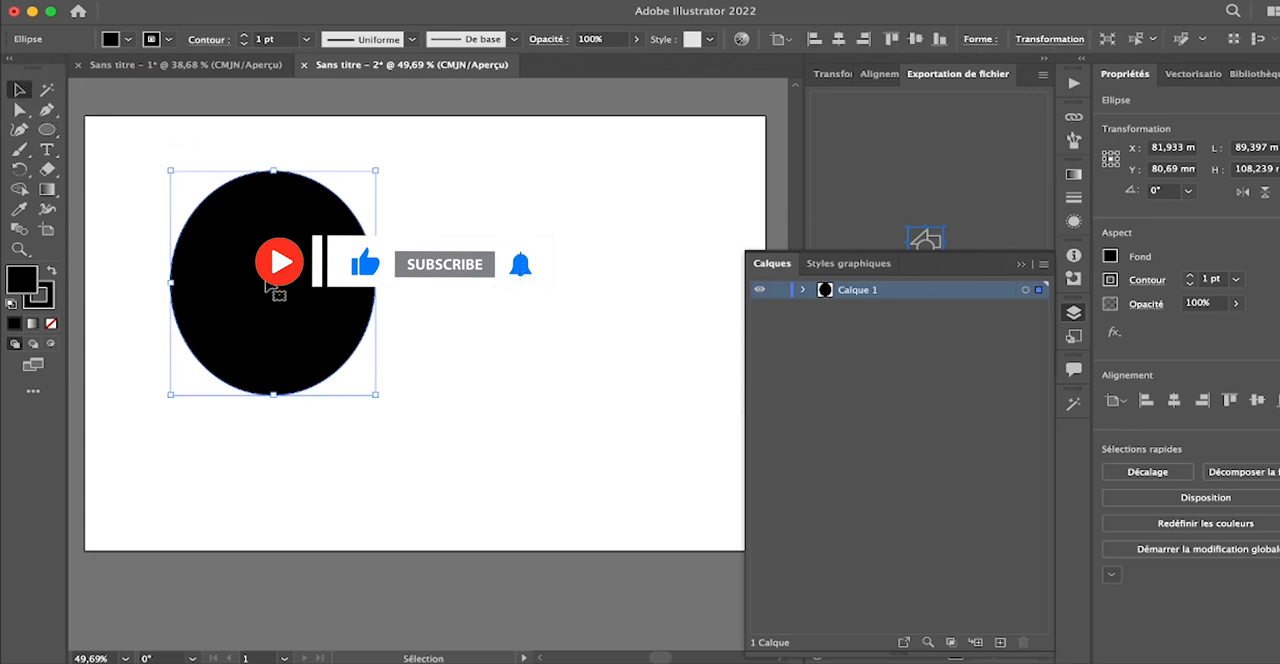
{"action": "left_click_drag", "start_coordinate": [268, 284], "coordinate": [277, 317]}
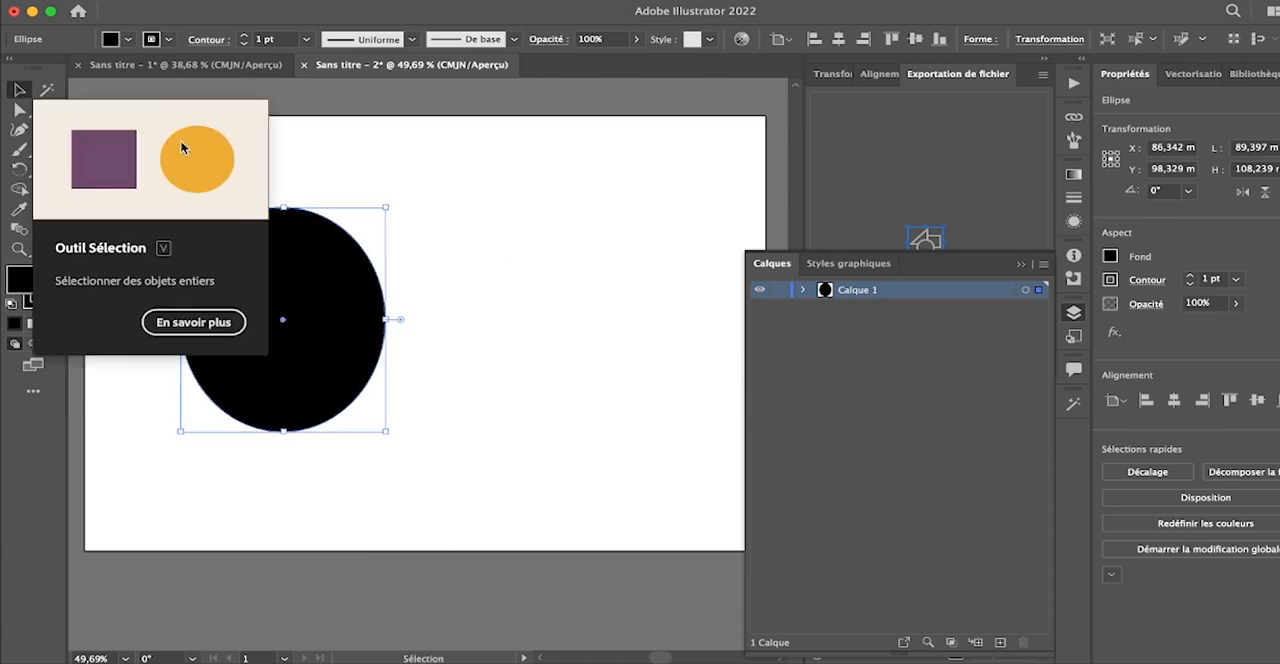
{"action": "left_click_drag", "start_coordinate": [320, 234], "coordinate": [450, 196]}
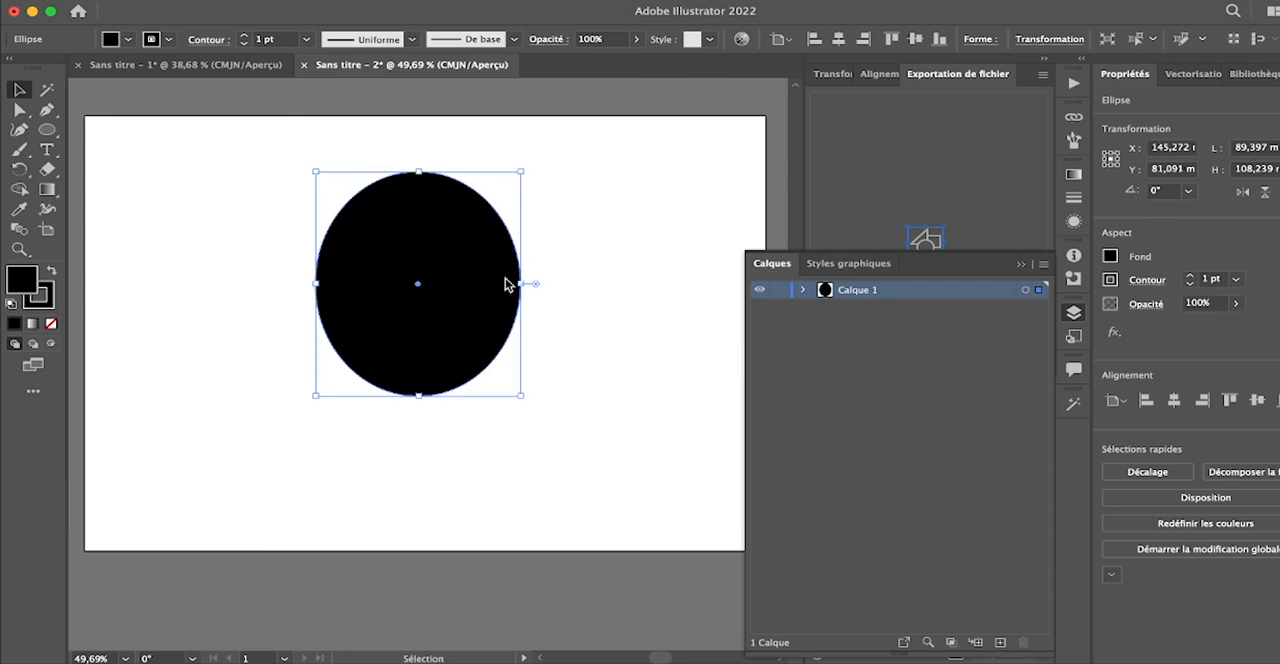
{"action": "mouse_move", "coordinate": [431, 220]}
{"action": "left_mouse_down"}
{"action": "mouse_move", "coordinate": [550, 326]}
{"action": "mouse_move", "coordinate": [357, 234]}
{"action": "mouse_move", "coordinate": [429, 357]}
{"action": "mouse_move", "coordinate": [451, 211]}
{"action": "mouse_move", "coordinate": [427, 214]}
{"action": "left_mouse_up"}
{"action": "left_click", "coordinate": [634, 209]}
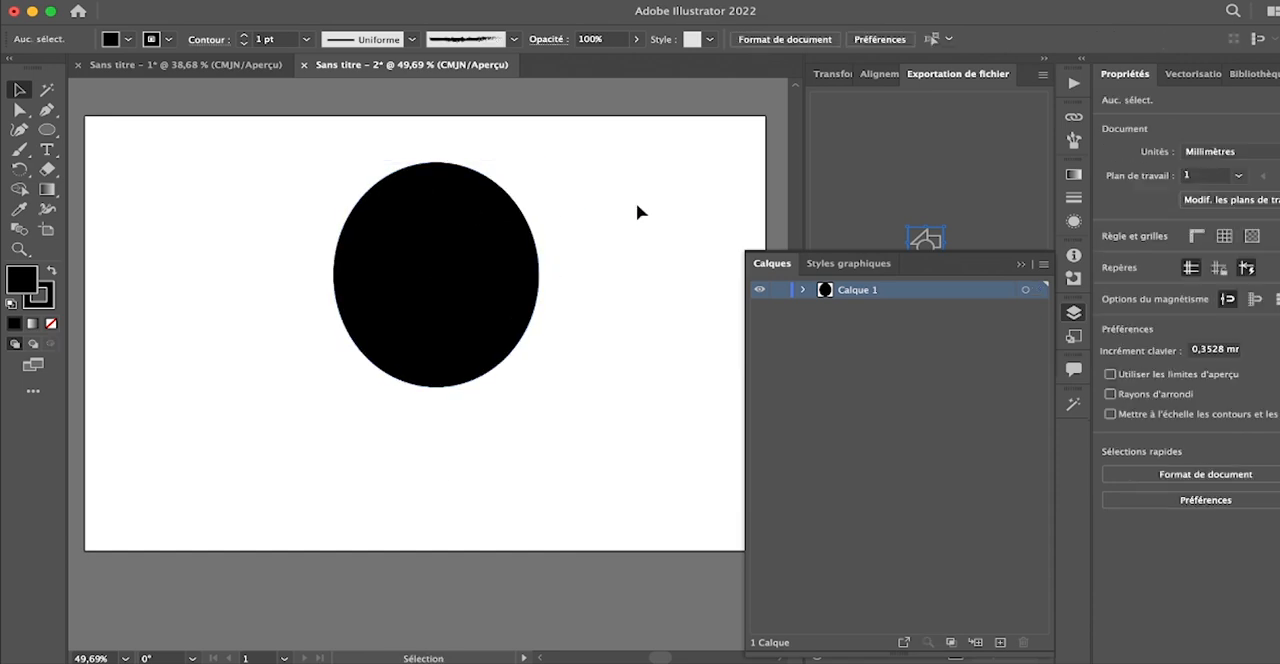
- Move the black ellipse off the artboard to about X 368 mm, Y 69 mm, and bring it back onto the artboard
{"action": "left_click", "coordinate": [438, 232]}
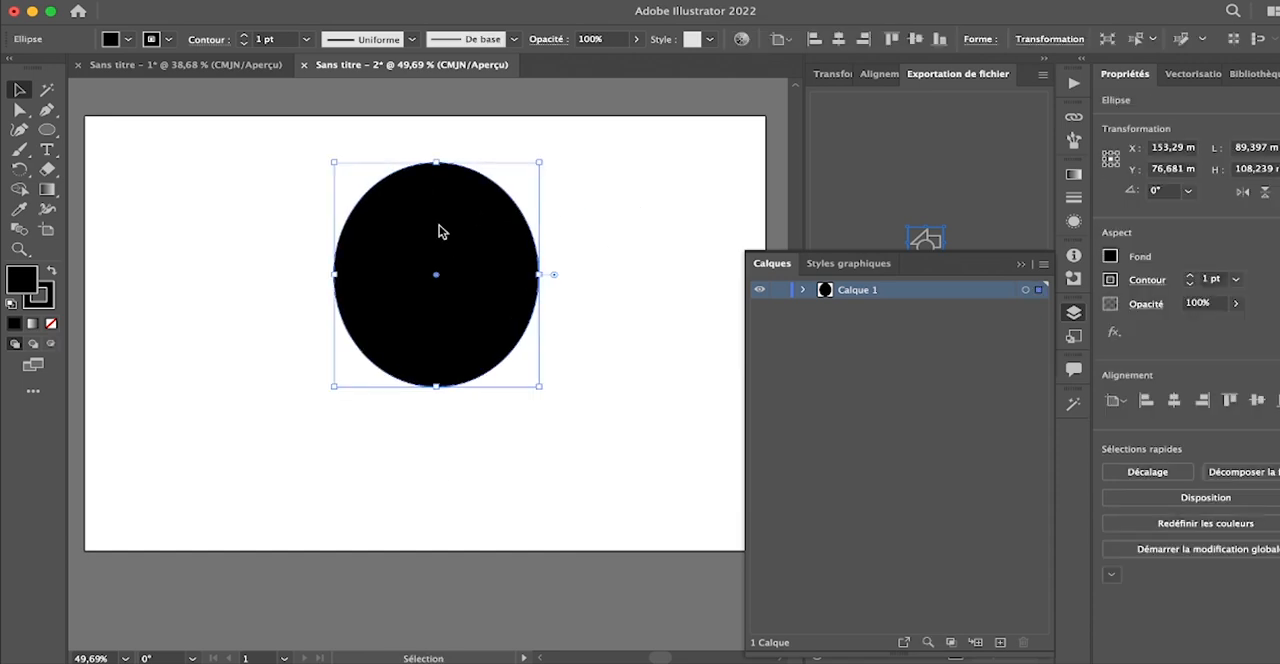
{"action": "left_click_drag", "start_coordinate": [441, 231], "coordinate": [526, 257]}
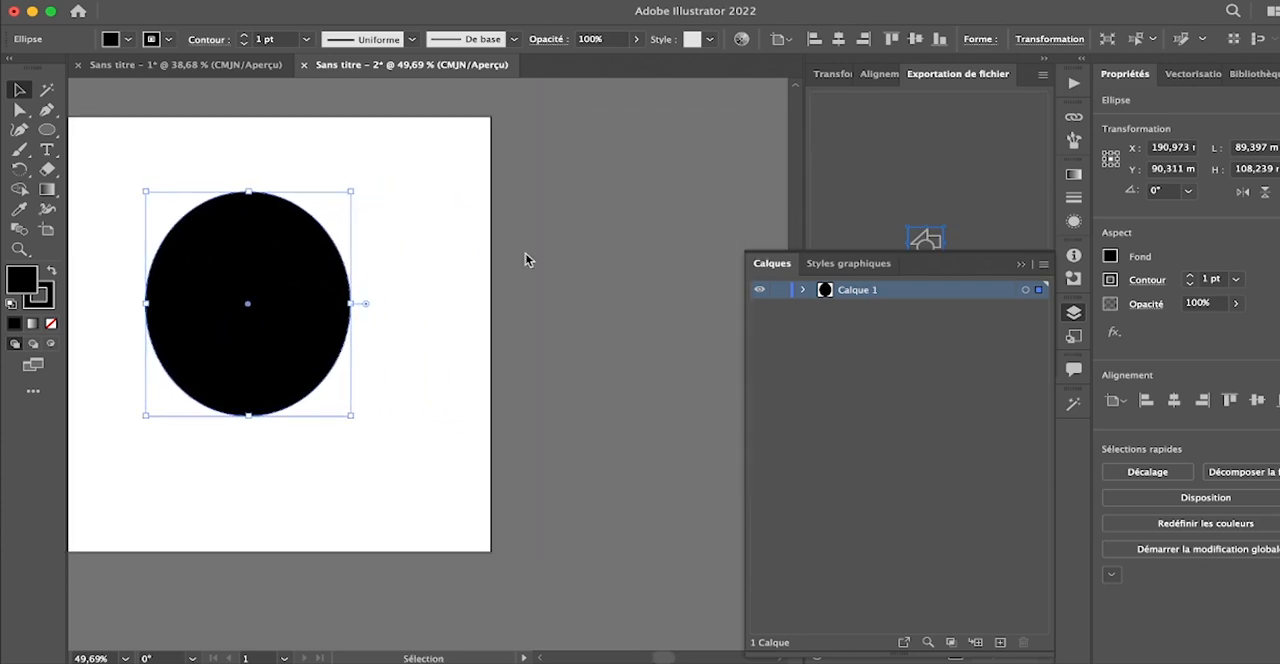
{"action": "left_click_drag", "start_coordinate": [254, 269], "coordinate": [660, 226]}
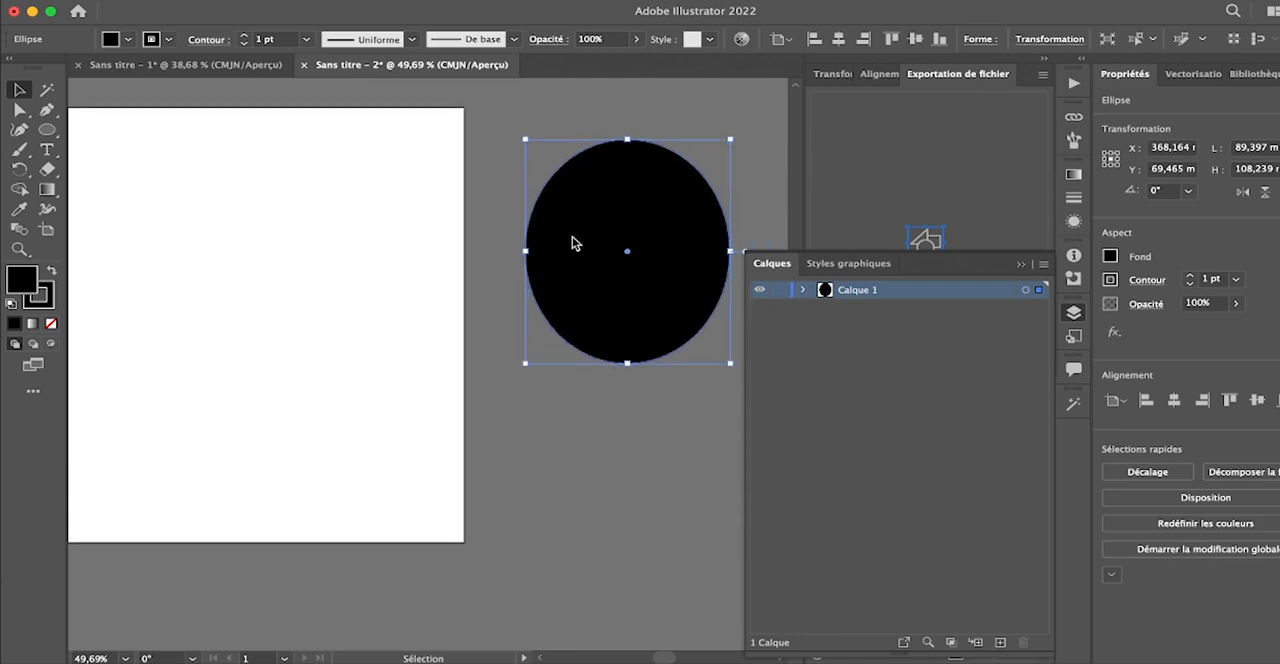
{"action": "left_click_drag", "start_coordinate": [689, 200], "coordinate": [331, 223]}
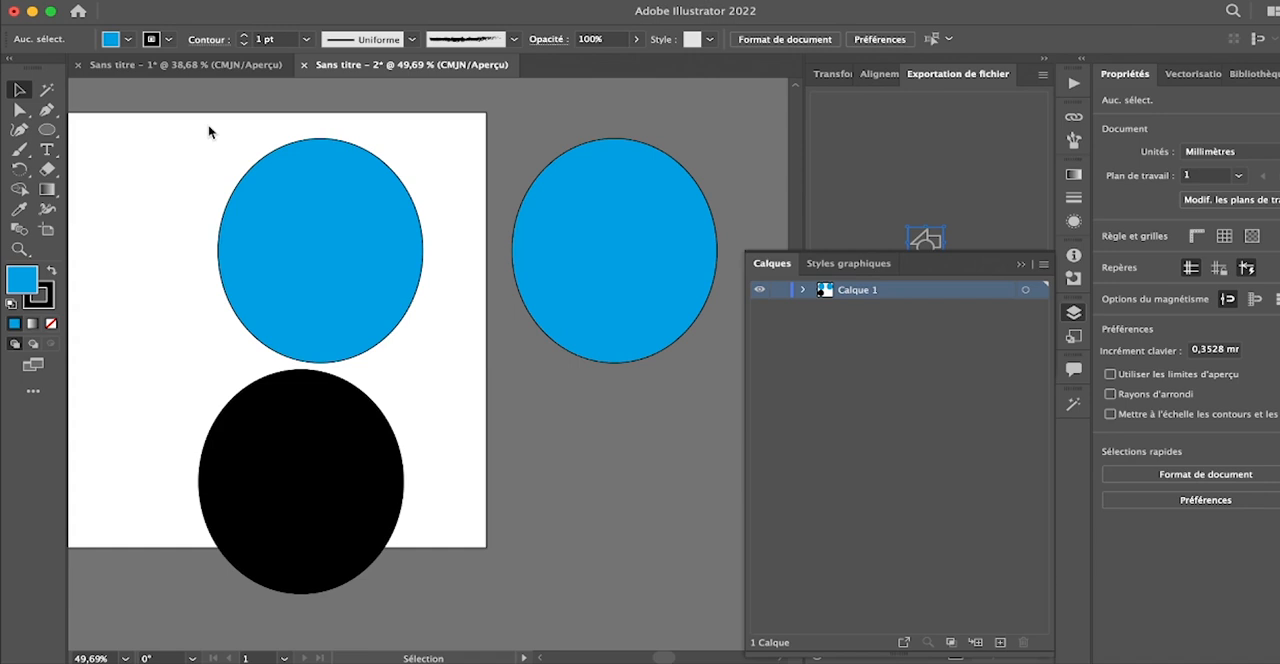
- Move the two blue ellipses up to about X 200 mm and X 359 mm, both at about Y 46 mm
{"action": "left_click_drag", "start_coordinate": [306, 215], "coordinate": [238, 173]}
{"action": "left_click_drag", "start_coordinate": [631, 163], "coordinate": [651, 106]}
{"action": "left_click_drag", "start_coordinate": [654, 191], "coordinate": [648, 208]}
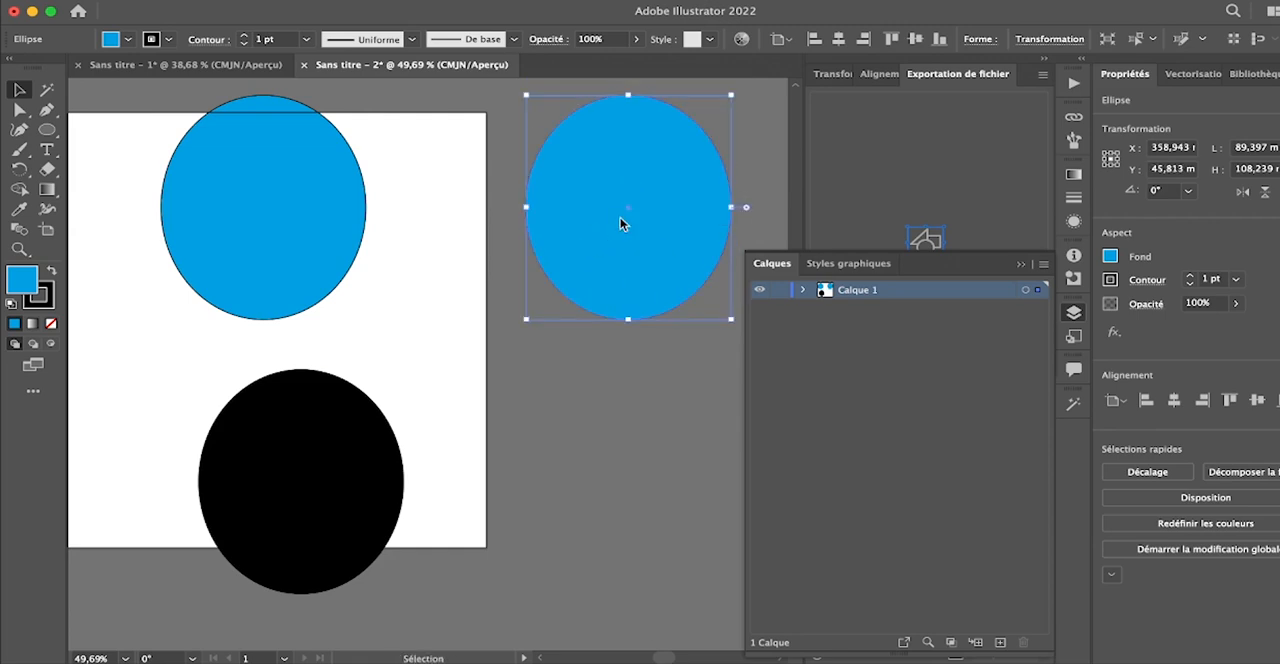
- Delete the blue ellipse outside the artboard and the one on it separately, undoing each deletion
{"action": "key", "text": "Delete"}
{"action": "key", "text": "a"}
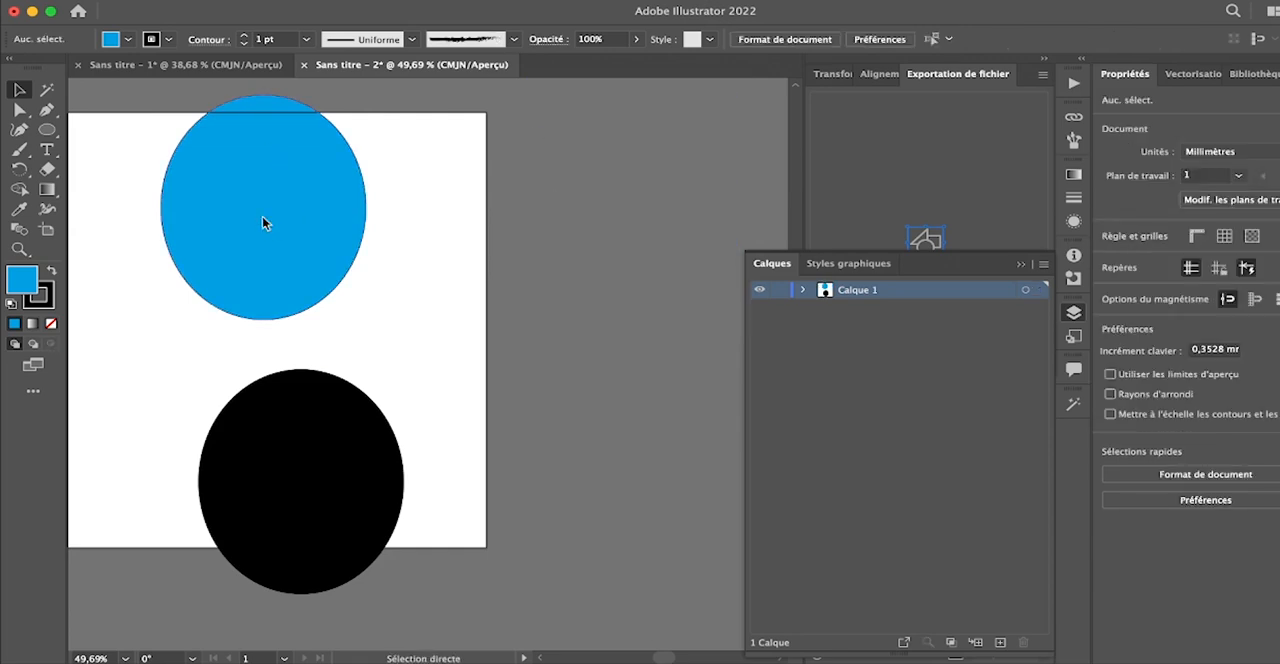
{"action": "key", "text": "super+z"}
{"action": "key", "text": "v"}
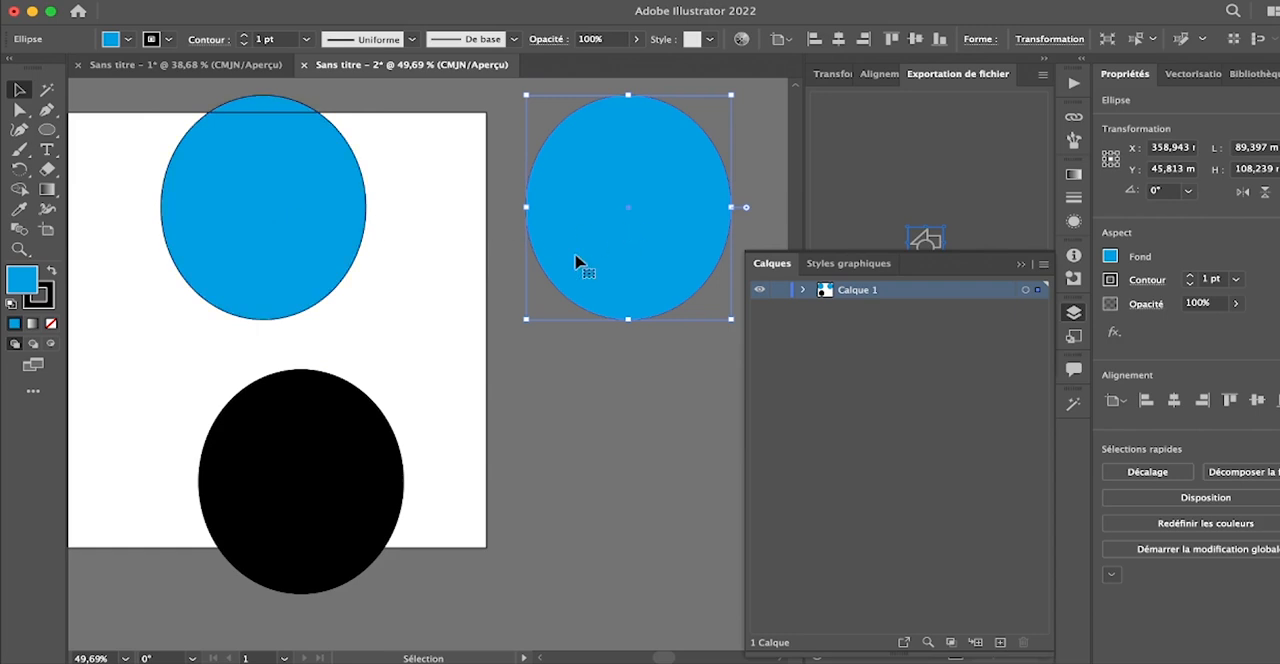
{"action": "left_click", "coordinate": [229, 216]}
{"action": "key", "text": "Delete"}
{"action": "key", "text": "a"}
{"action": "key", "text": "super+z"}
{"action": "key", "text": "v"}
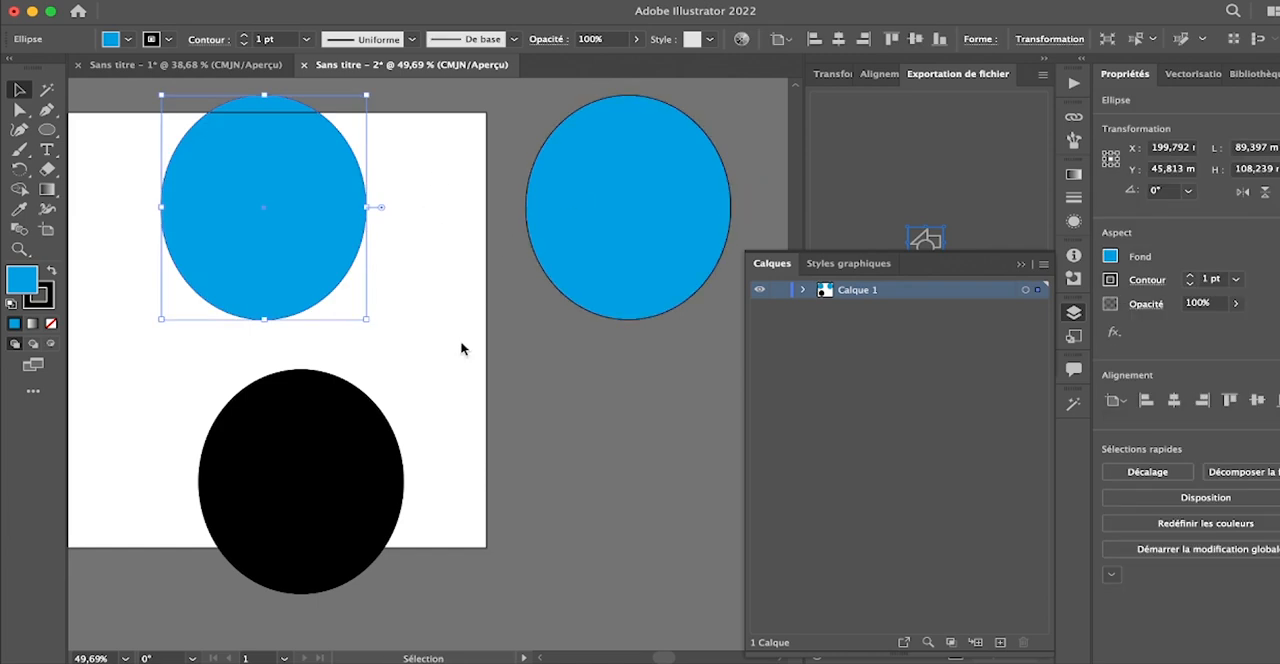
- Move the black ellipse up between the two blue ellipses, to about X 285 mm, Y 151 mm, and deselect it
{"action": "left_click_drag", "start_coordinate": [315, 447], "coordinate": [473, 391]}
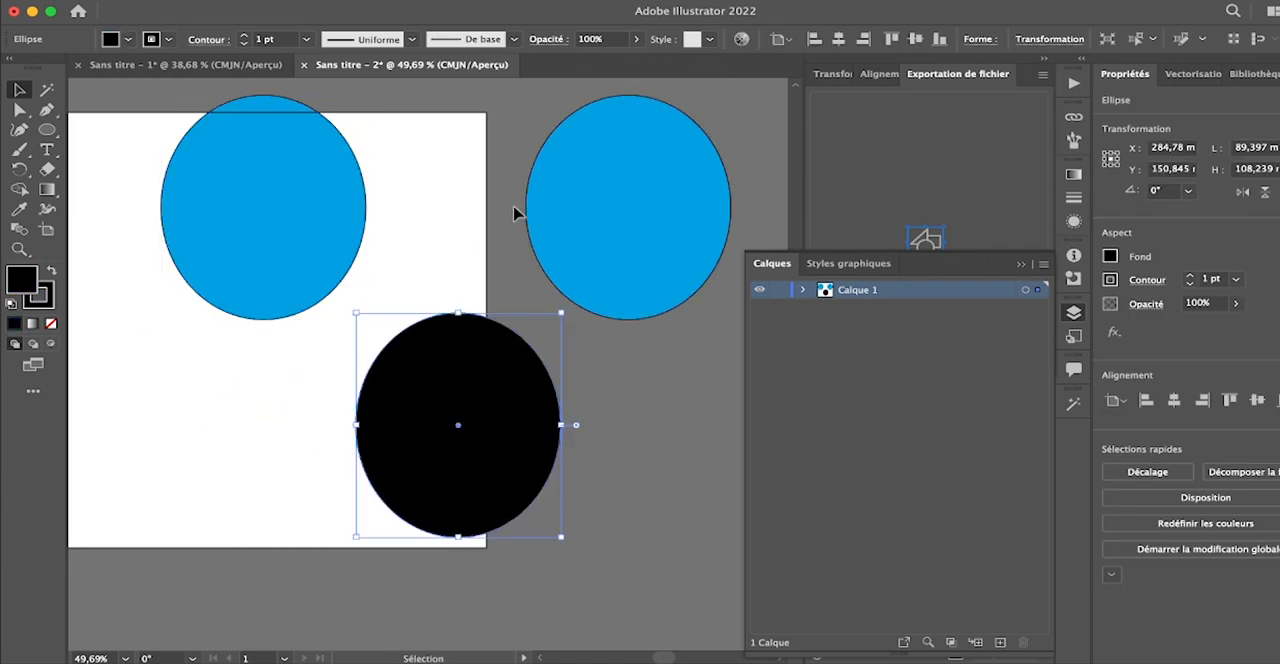
{"action": "left_click", "coordinate": [637, 383]}
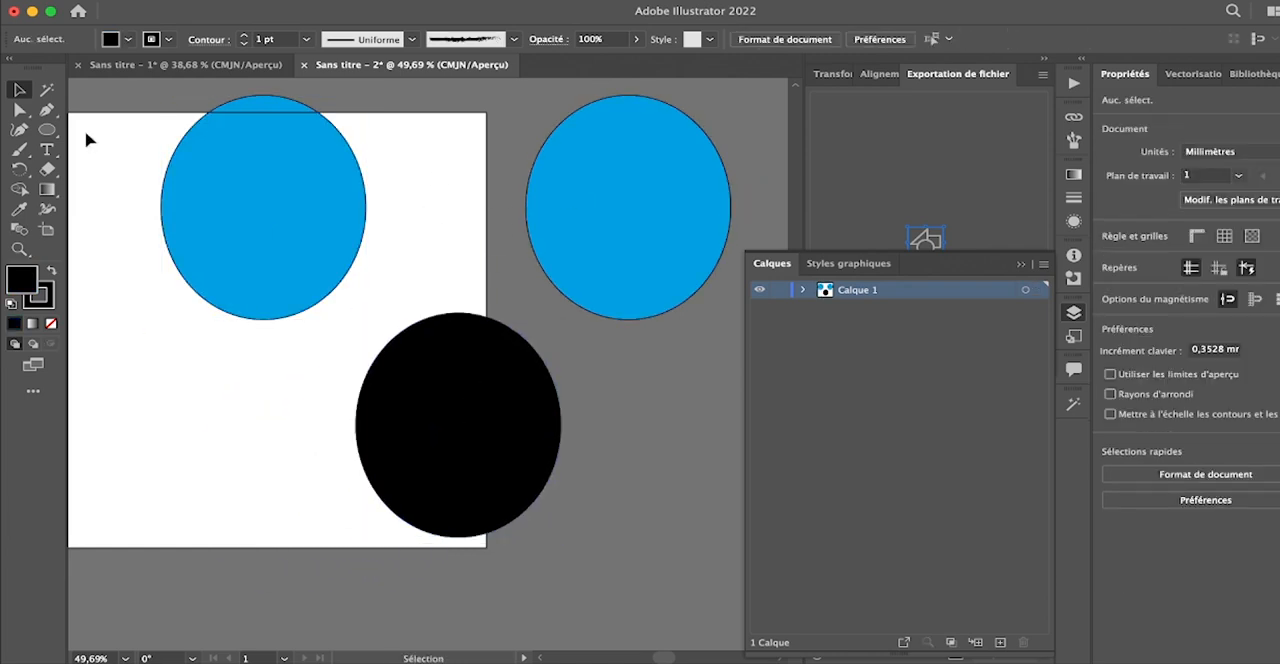
- Select both blue ellipses at once with the Magic Wand, delete them and undo the deletion
{"action": "left_click", "coordinate": [49, 89]}
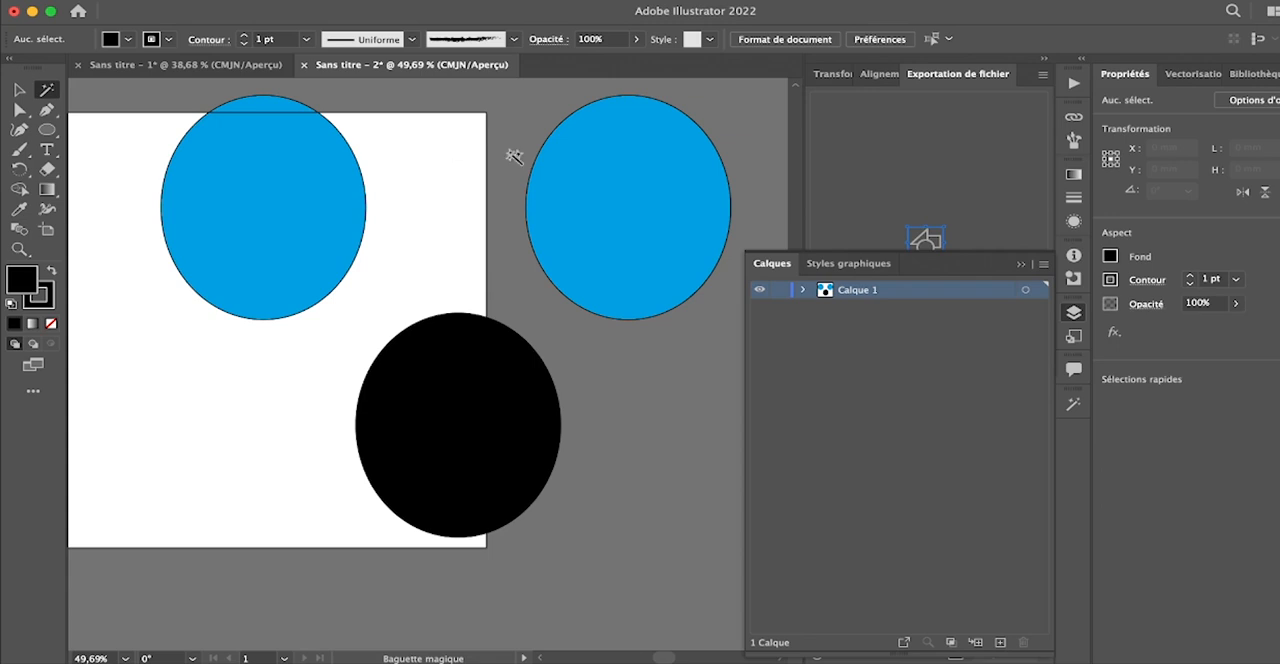
{"action": "left_click", "coordinate": [637, 188]}
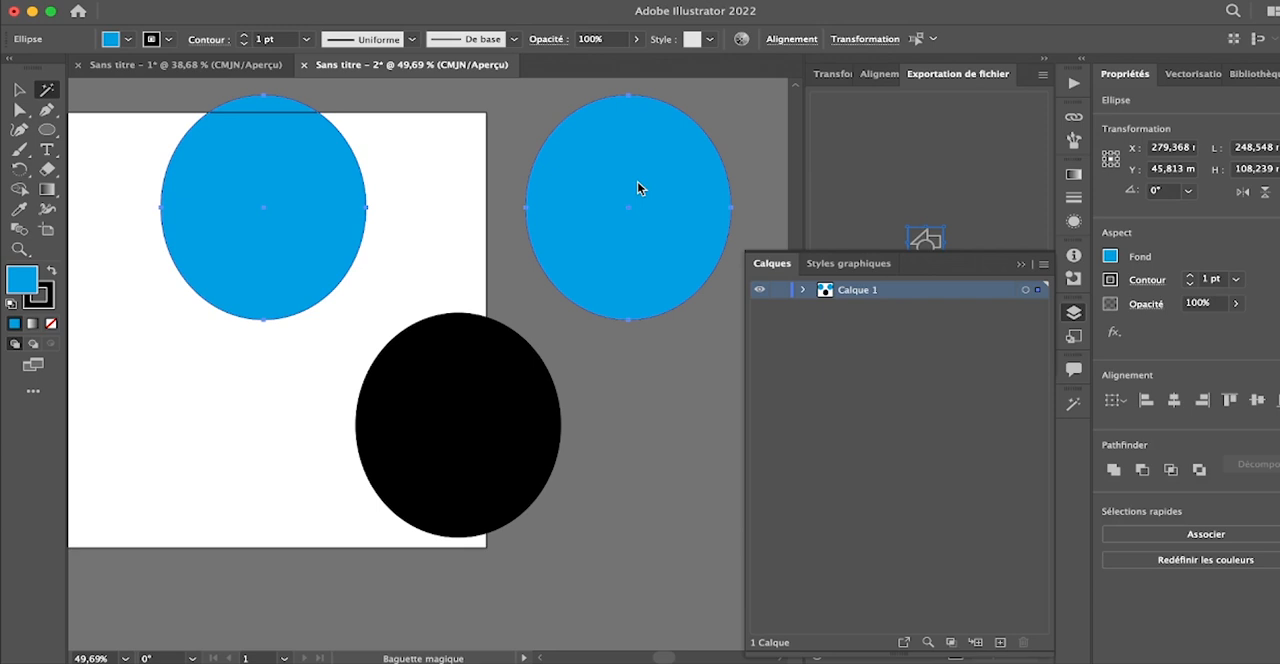
{"action": "key", "text": "Delete"}
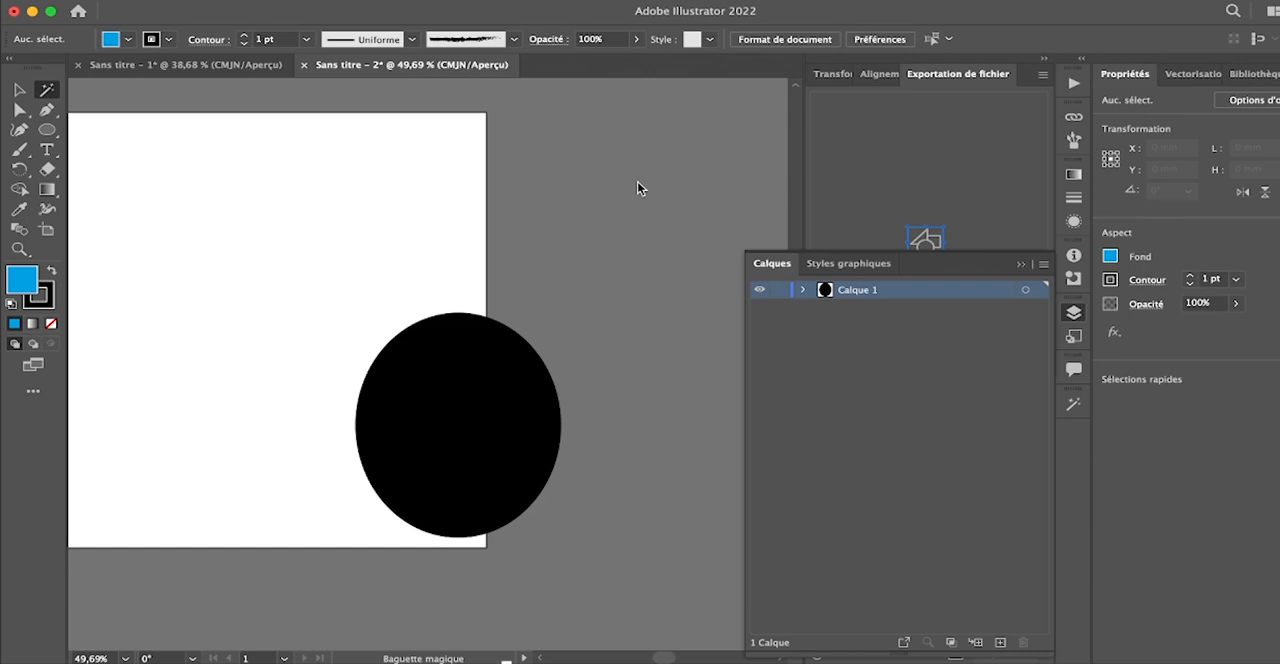
{"action": "key", "text": "super+z"}
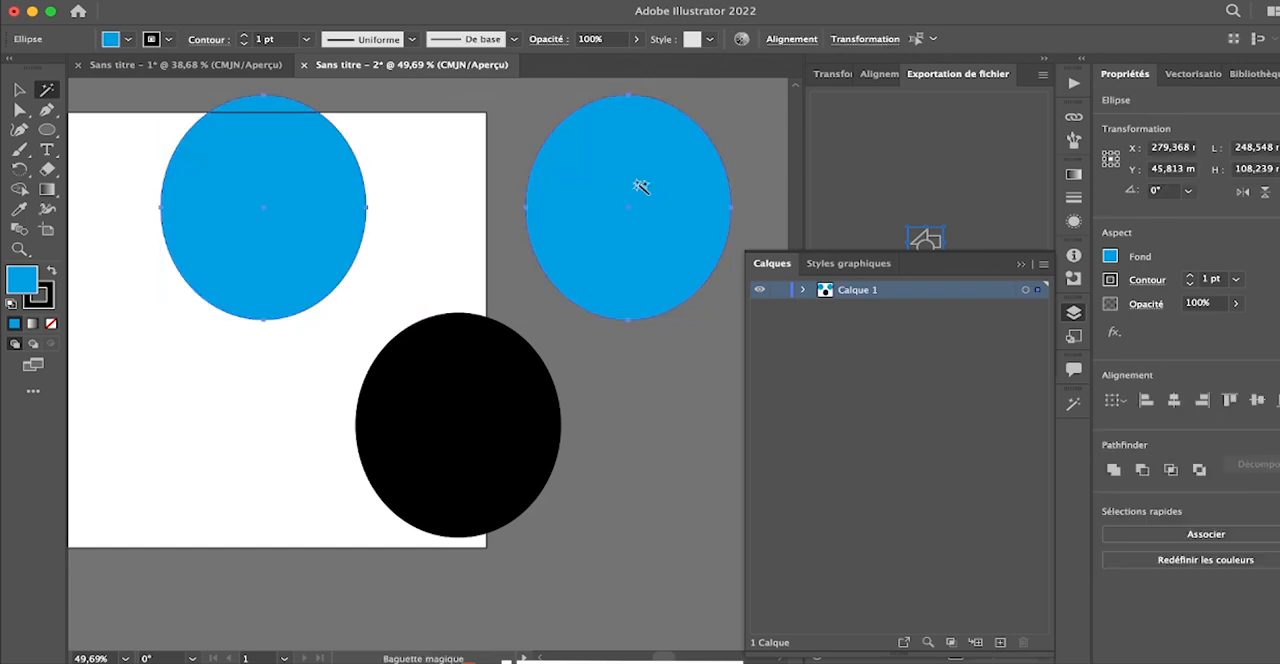
- Select the black ellipse with the Magic Wand, delete it and undo the deletion
{"action": "left_click", "coordinate": [521, 438]}
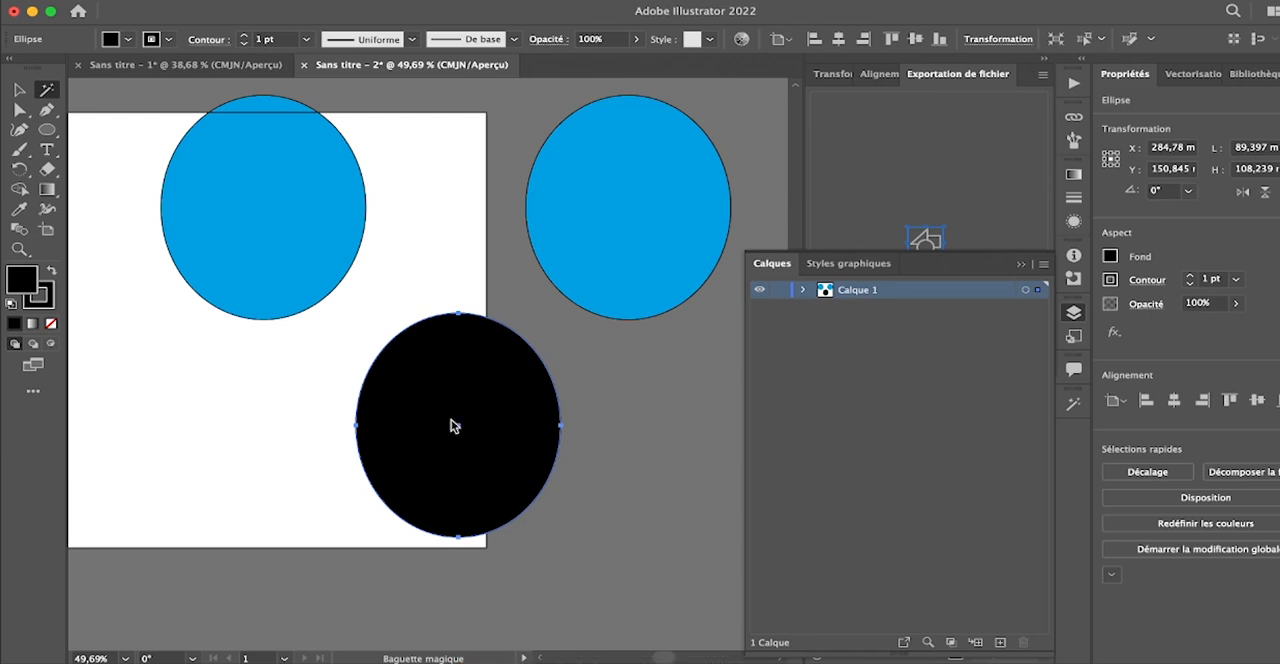
{"action": "key", "text": "Delete"}
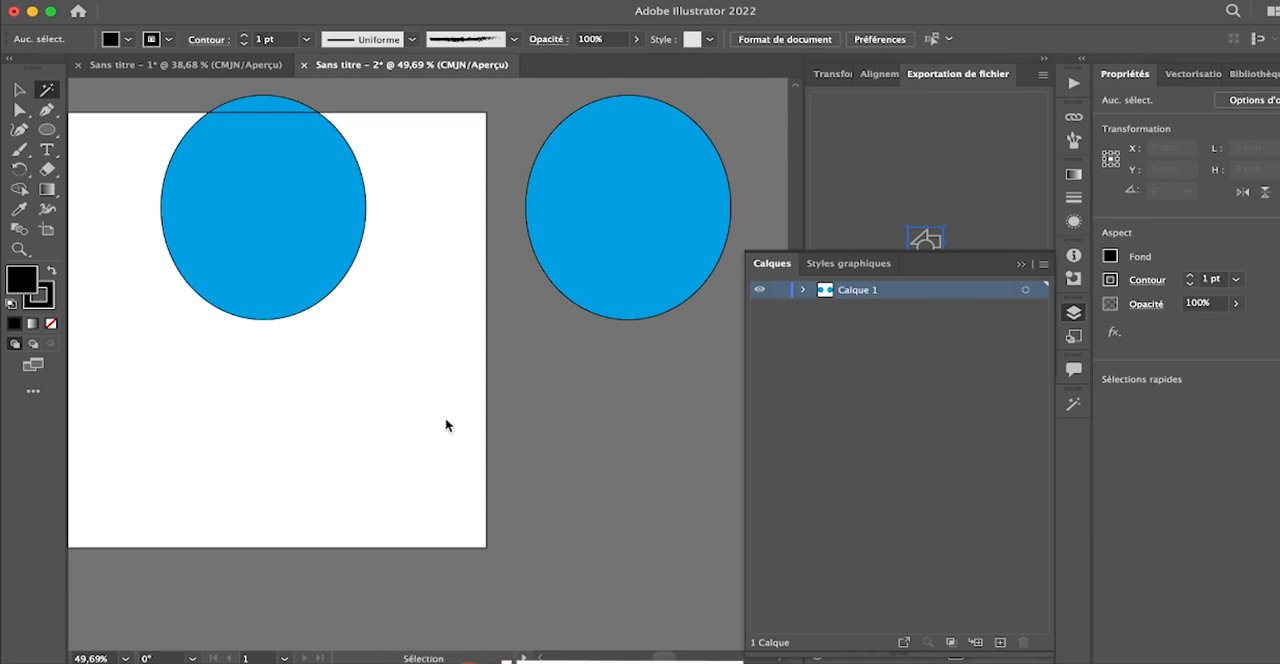
{"action": "key", "text": "super+z"}
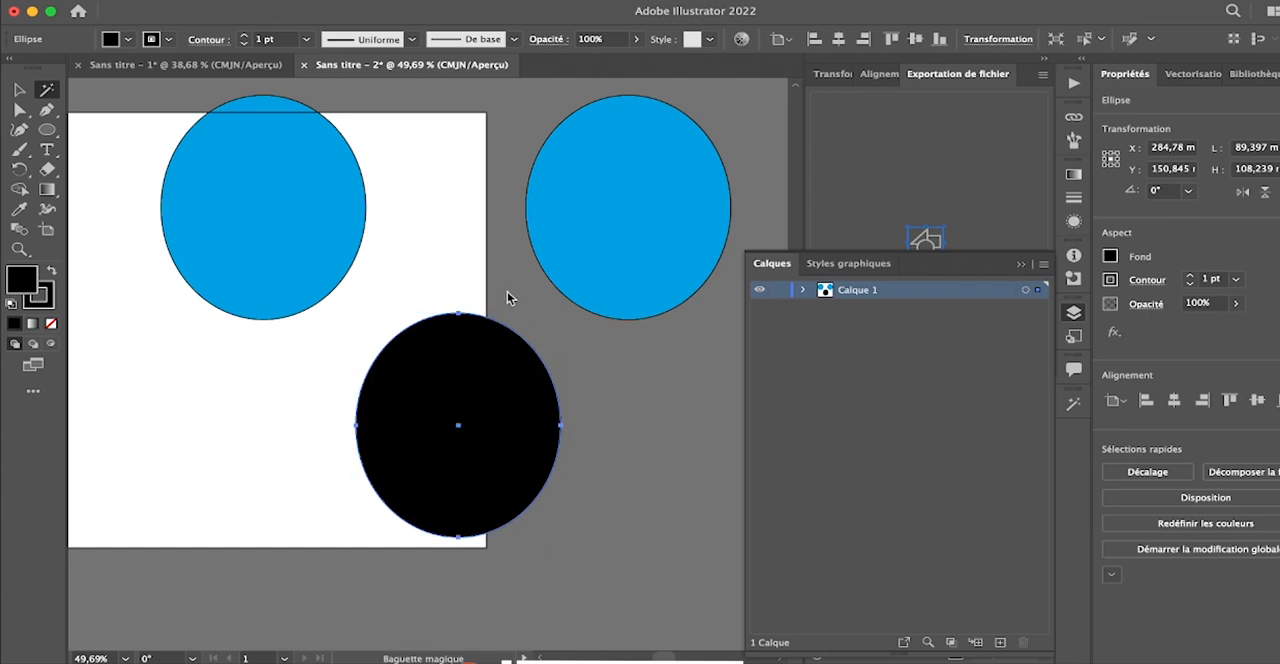
- Select both blue ellipses together with the Selection tool and delete them
{"action": "left_click", "coordinate": [19, 89]}
{"action": "left_click_drag", "start_coordinate": [143, 157], "coordinate": [575, 222]}
{"action": "key", "text": "Delete"}
- Move the remaining black ellipse to about X 211 mm, Y 85 mm on the artboard
{"action": "left_click_drag", "start_coordinate": [491, 389], "coordinate": [325, 255]}
{"action": "scroll", "coordinate": [390, 338], "scroll_direction": "up", "scroll_amount": 5}
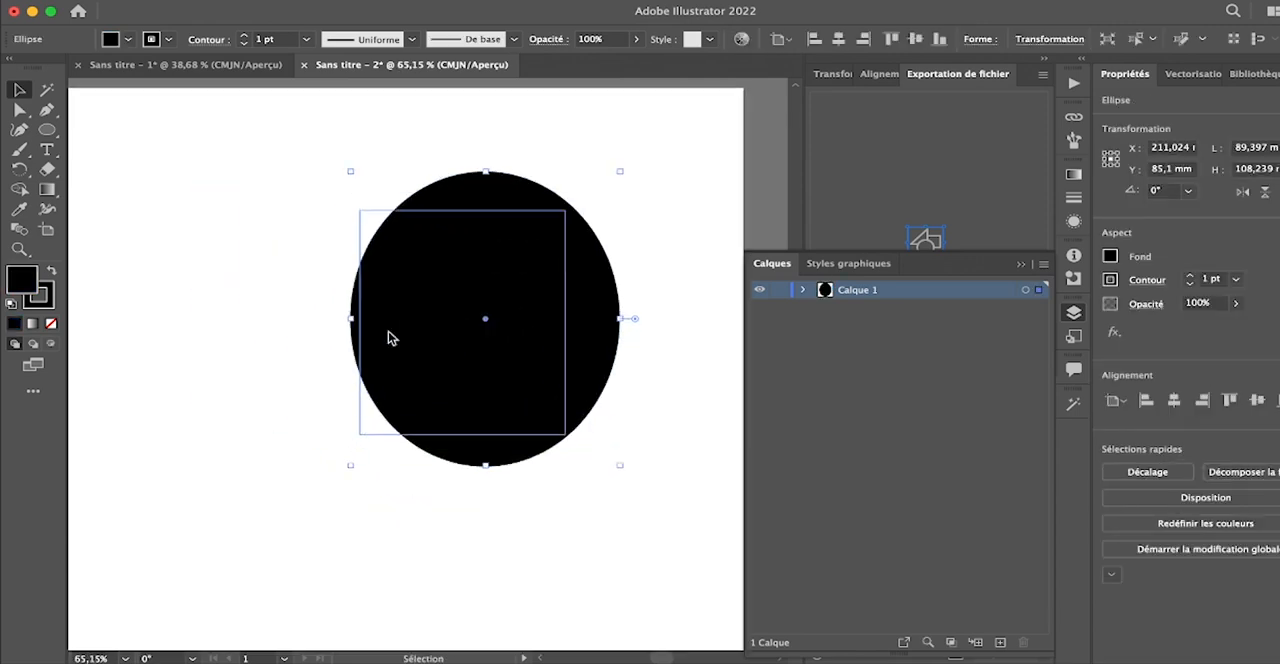
{"action": "scroll", "coordinate": [388, 331], "scroll_direction": "right", "scroll_amount": 3}
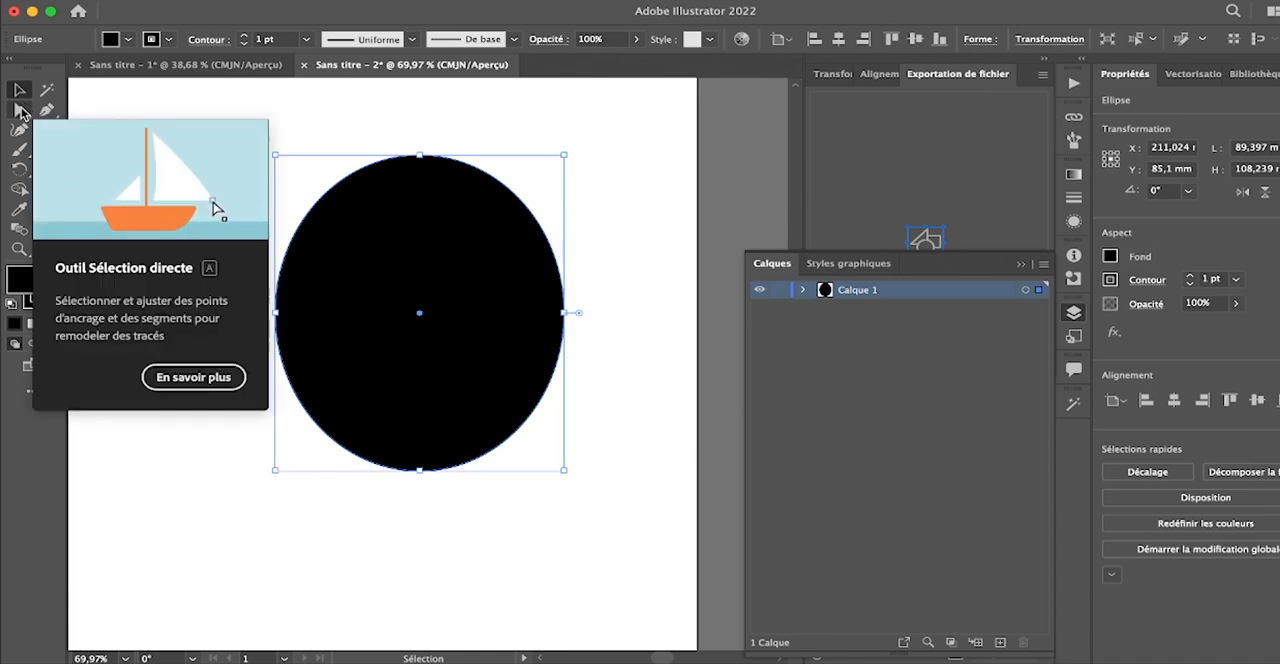
- View the ellipse's anchor points with the Direct Selection tool, and reselect the whole ellipse with the Selection tool
{"action": "left_click", "coordinate": [20, 111]}
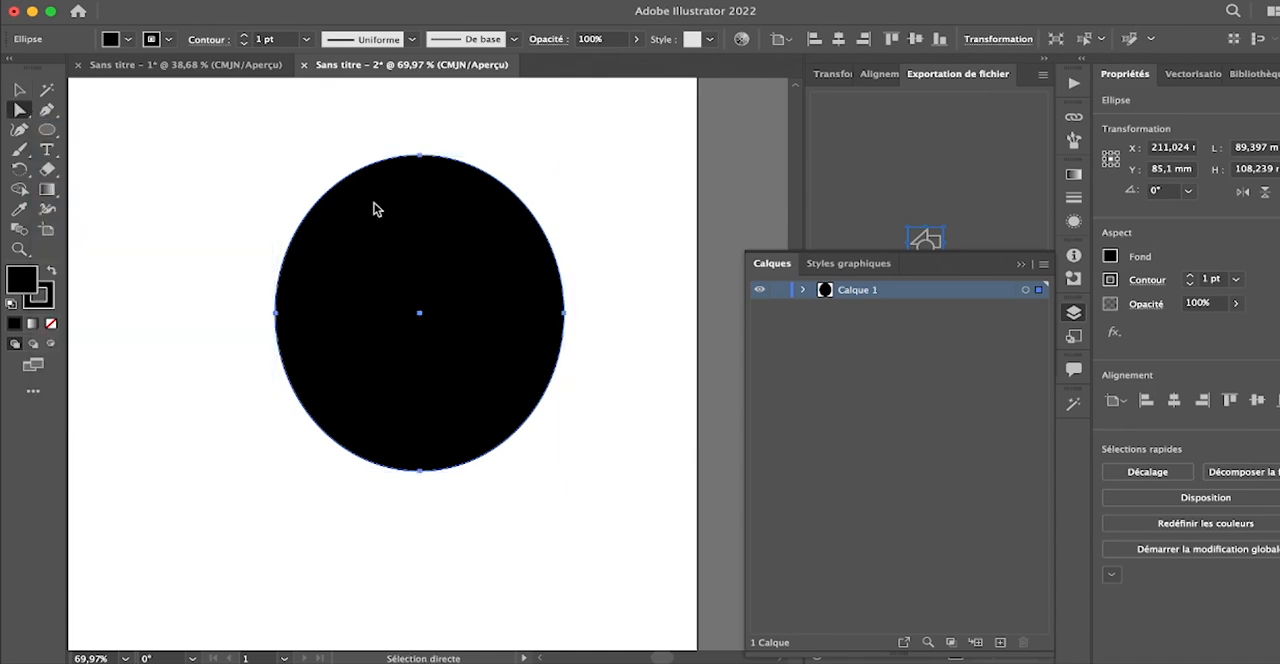
{"action": "left_click", "coordinate": [194, 126]}
{"action": "left_click", "coordinate": [20, 91]}
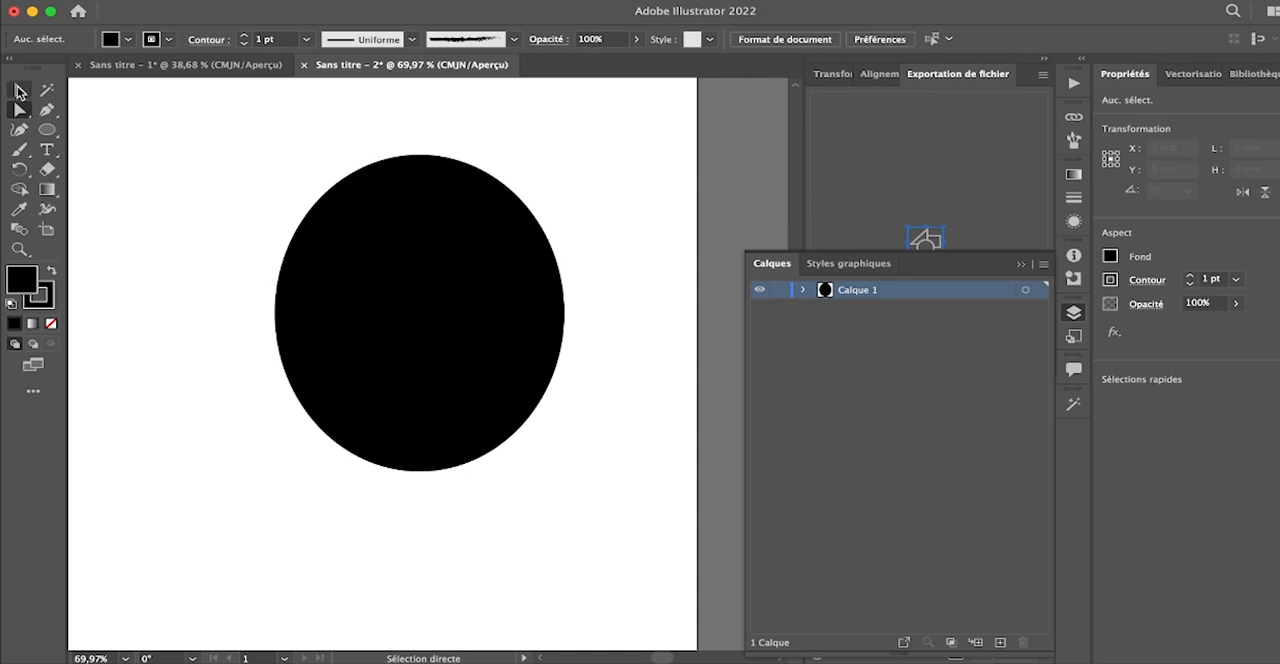
{"action": "left_click", "coordinate": [367, 264]}
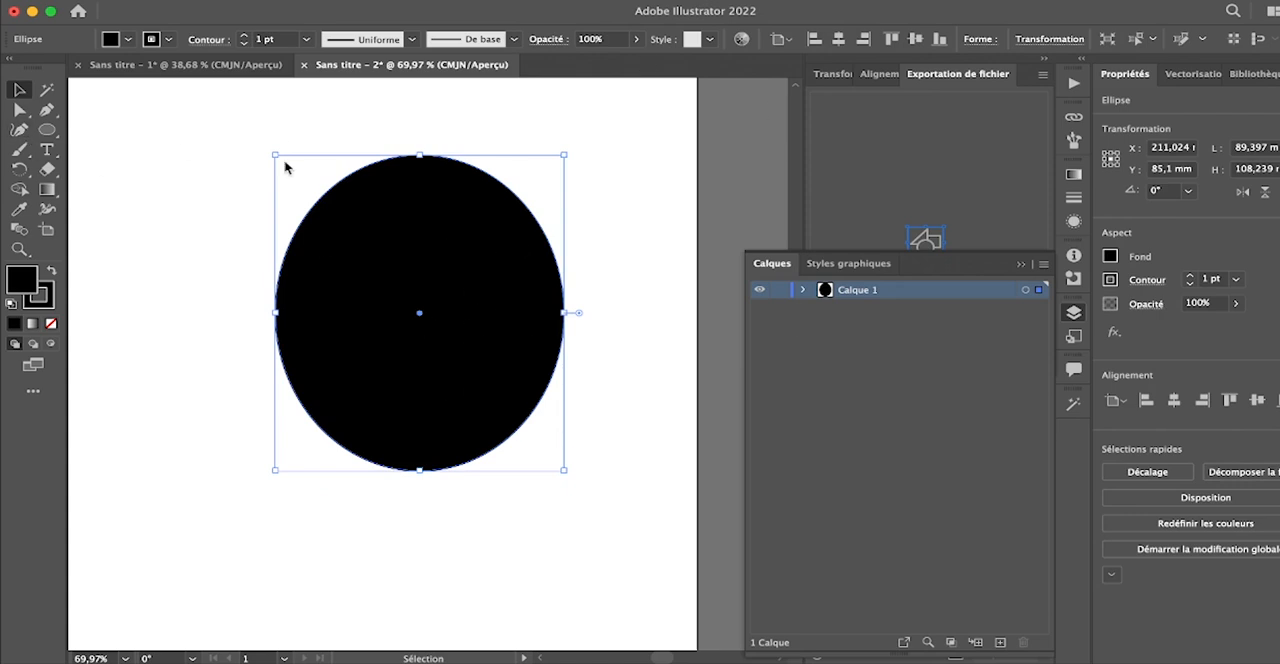
- Reshape the black ellipse with the Direct Selection tool by pulling its left anchor point's upper handle deep into the shape
{"action": "key", "text": "a"}
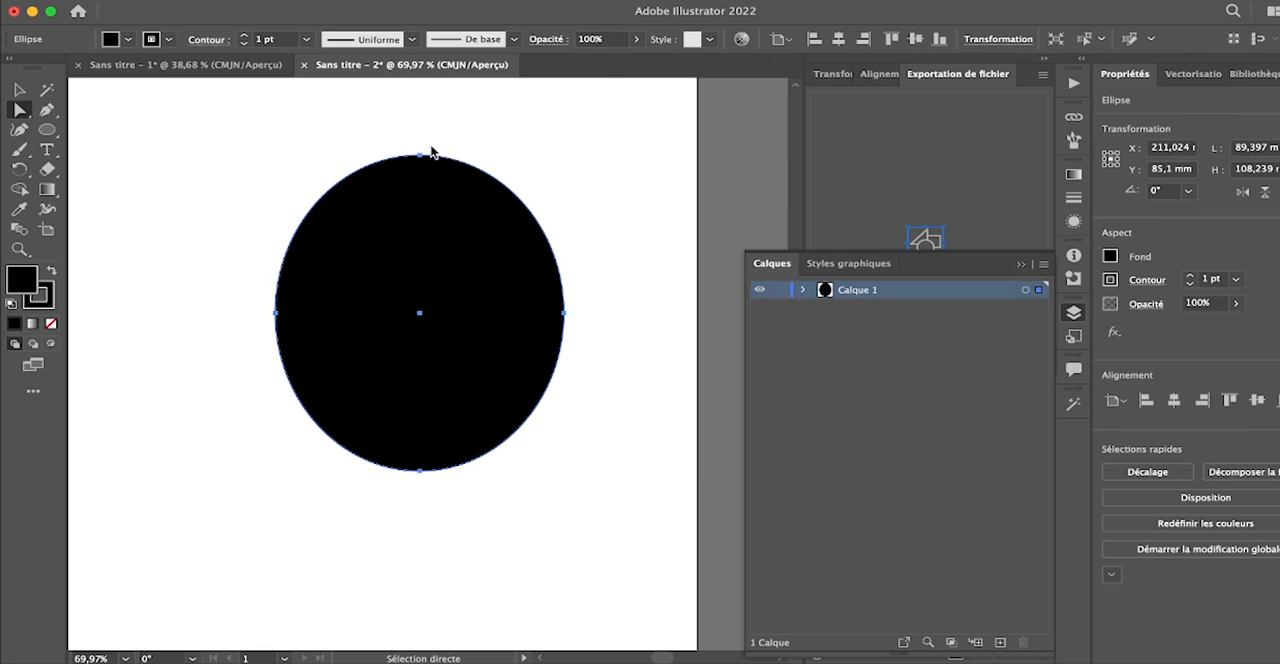
{"action": "scroll", "coordinate": [431, 152], "scroll_direction": "up", "scroll_amount": 3}
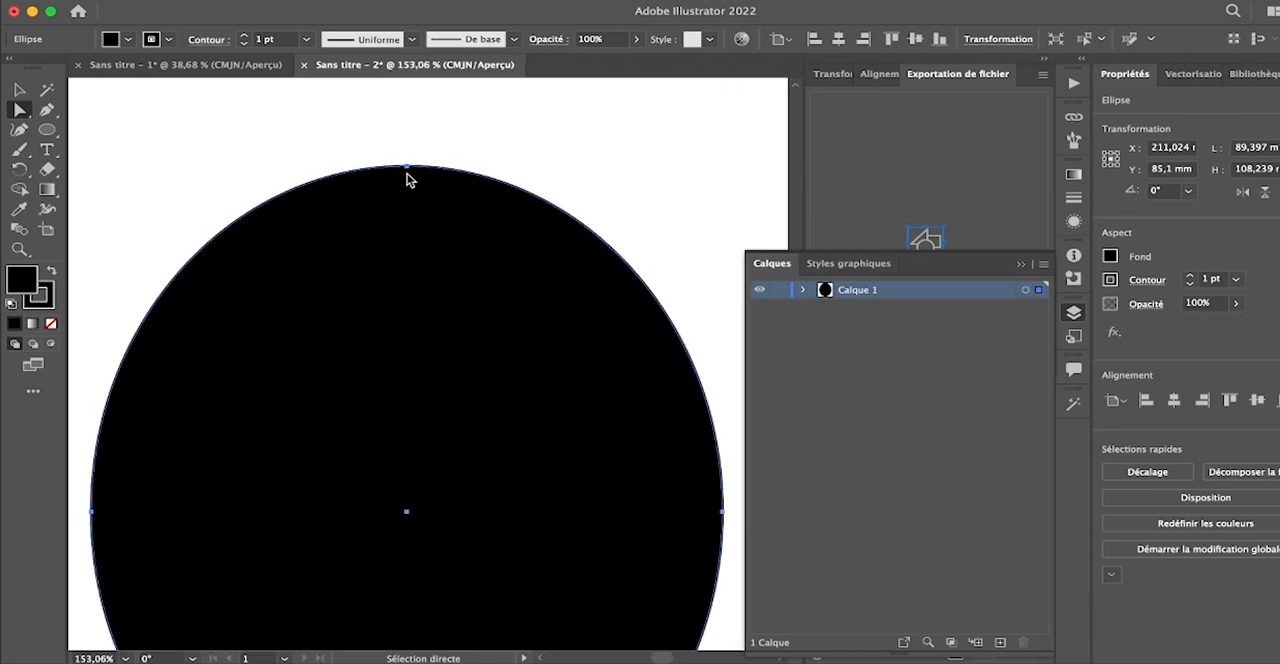
{"action": "scroll", "coordinate": [406, 180], "scroll_direction": "down", "scroll_amount": 5}
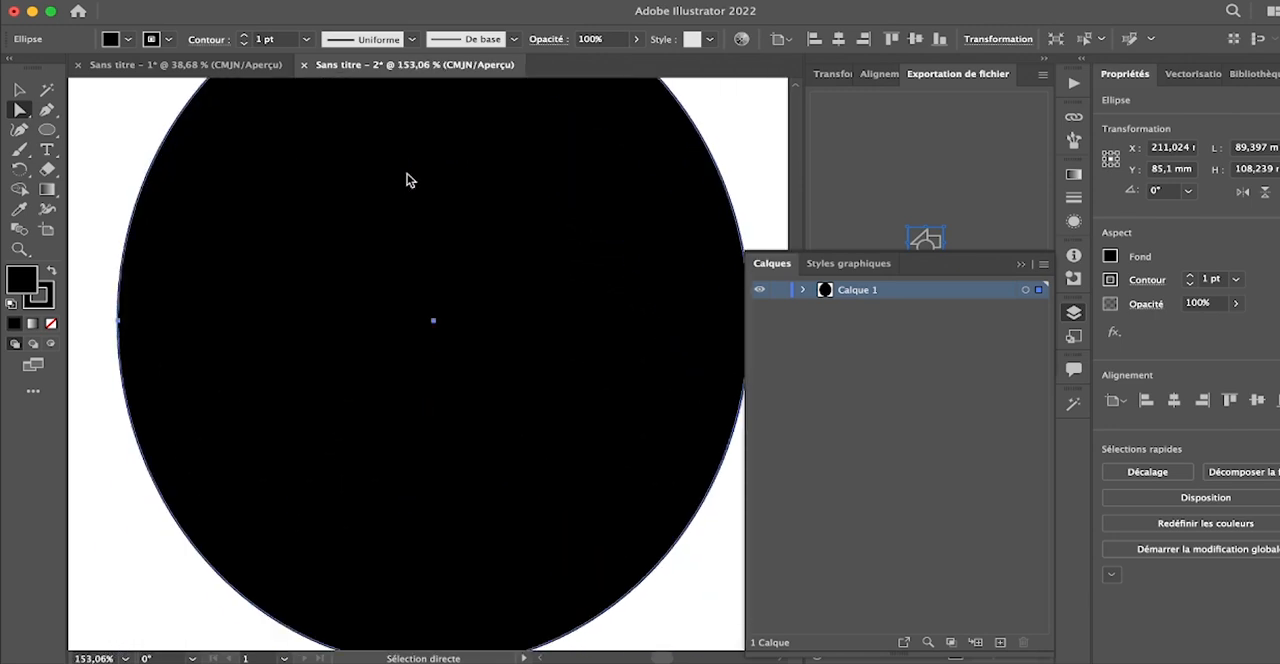
{"action": "left_click", "coordinate": [118, 321]}
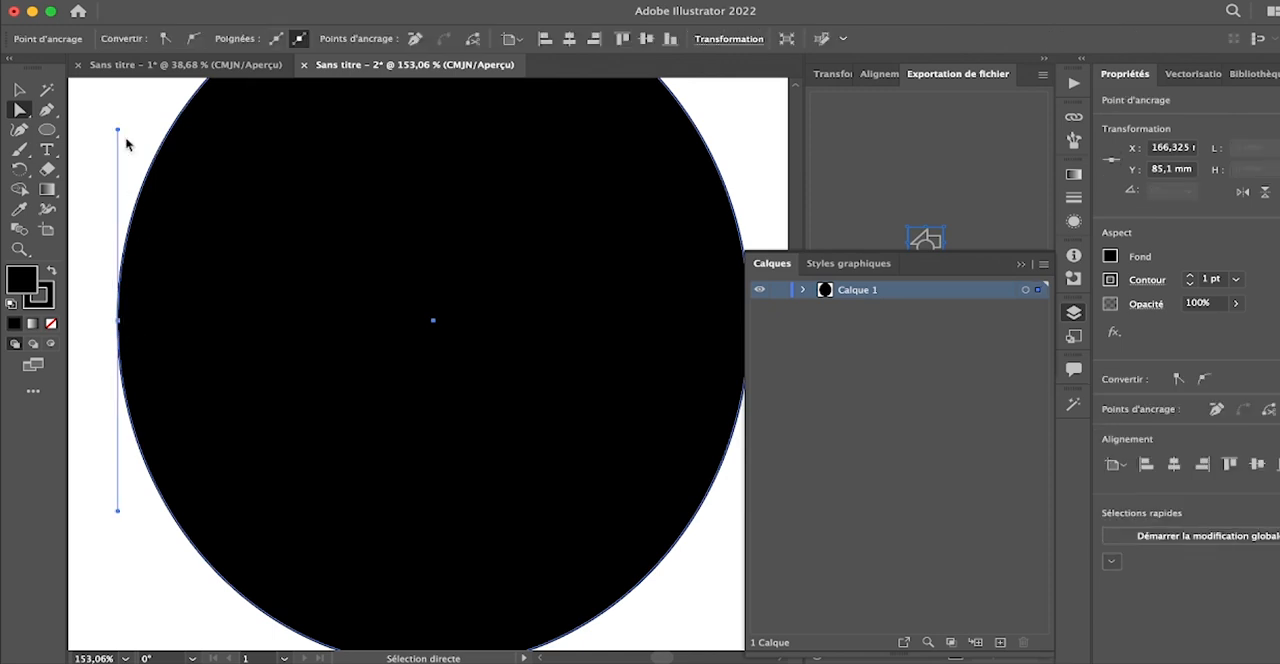
{"action": "left_click_drag", "start_coordinate": [118, 133], "coordinate": [626, 346]}
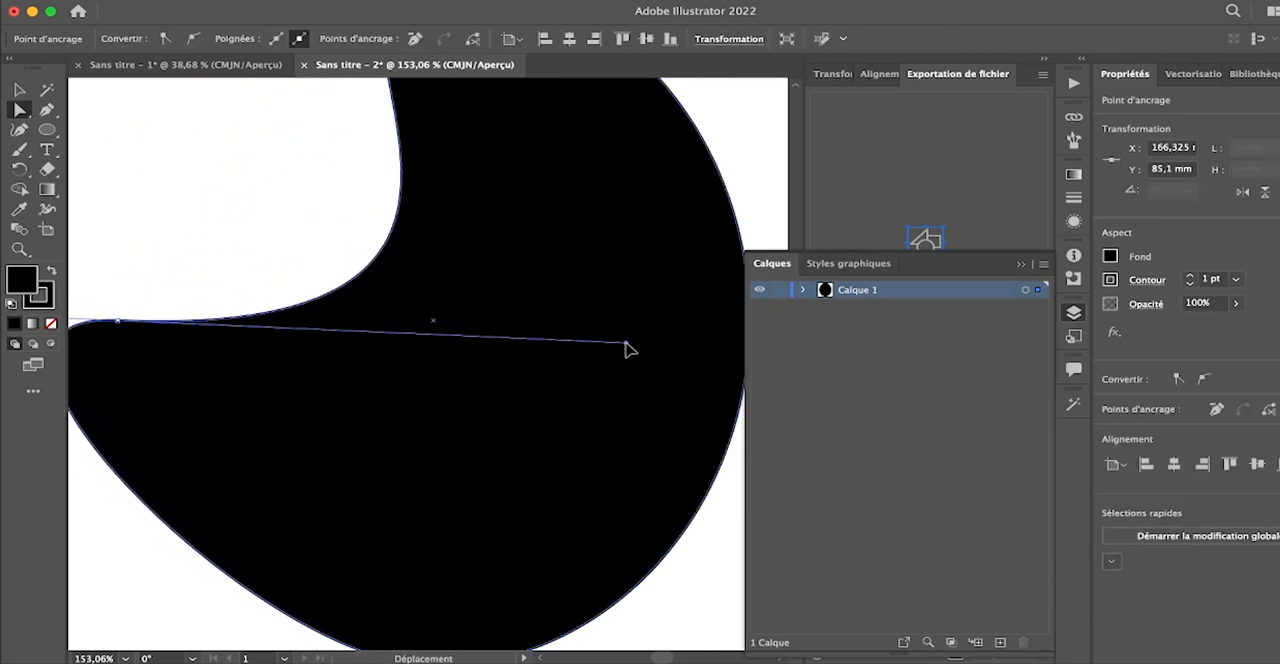
- Swing the left anchor point's handles around to bend the black shape further, and deselect it
{"action": "scroll", "coordinate": [422, 240], "scroll_direction": "down", "scroll_amount": 5}
{"action": "scroll", "coordinate": [422, 238], "scroll_direction": "down", "scroll_amount": 1}
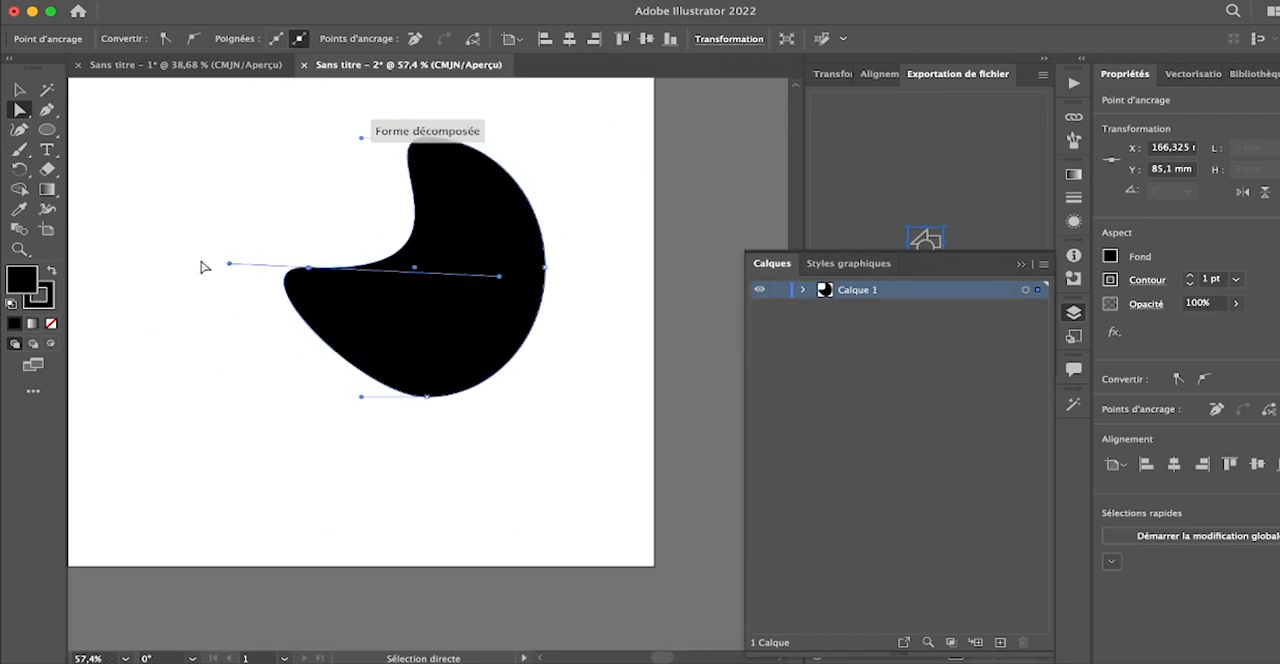
{"action": "left_click_drag", "start_coordinate": [228, 267], "coordinate": [471, 247]}
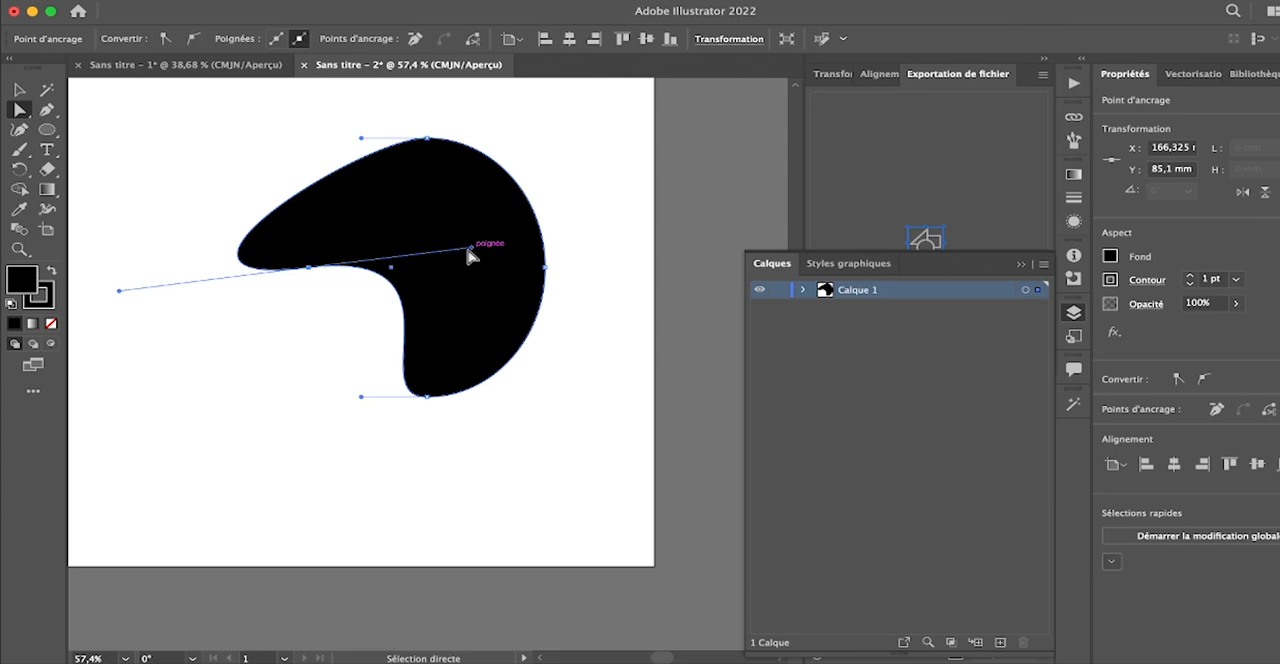
{"action": "left_click_drag", "start_coordinate": [414, 334], "coordinate": [190, 300]}
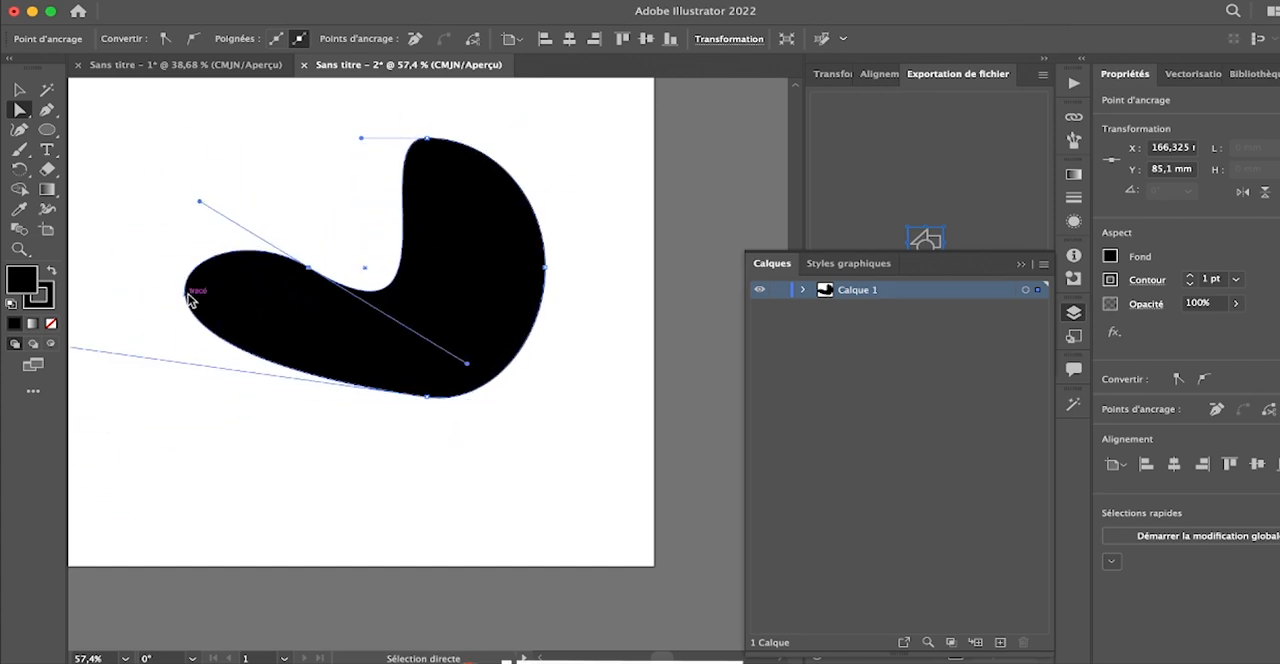
{"action": "left_click", "coordinate": [352, 207]}
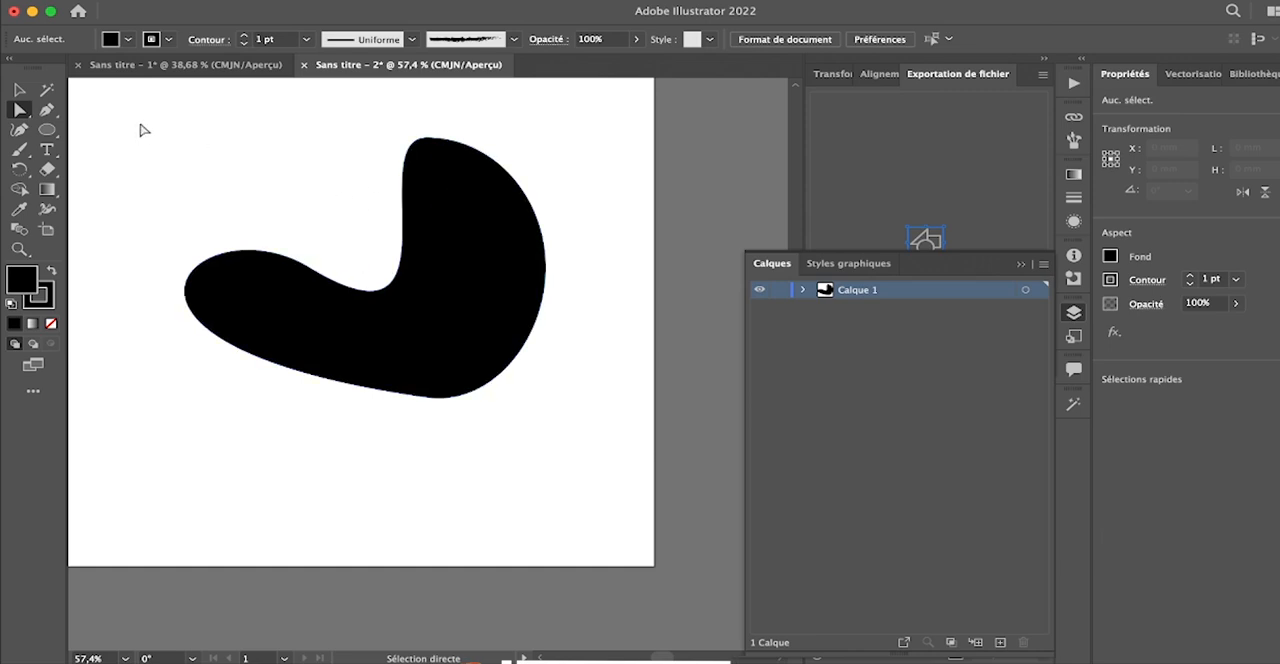
- Undo the handle edits made to the black ellipse
{"action": "key", "text": "super+z"}
{"action": "key", "text": "super+z"}
{"action": "key", "text": "super+z"}
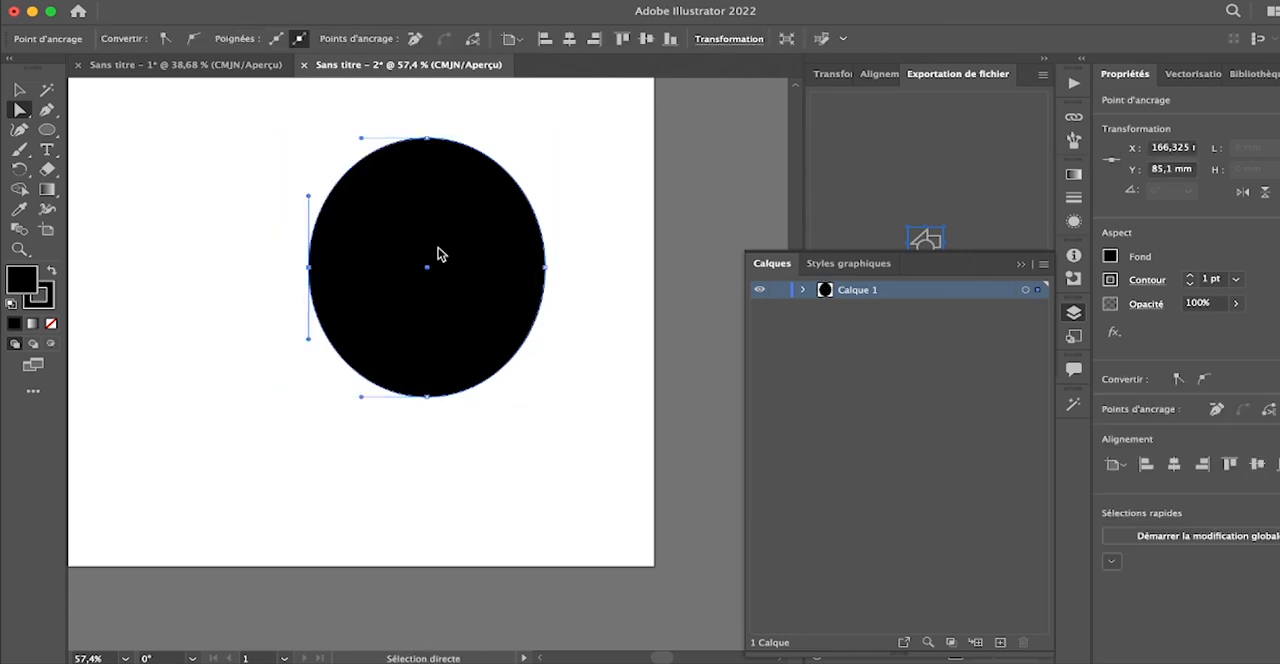
- Select the whole ellipse with the Selection tool and delete it from the artboard
{"action": "left_click", "coordinate": [19, 90]}
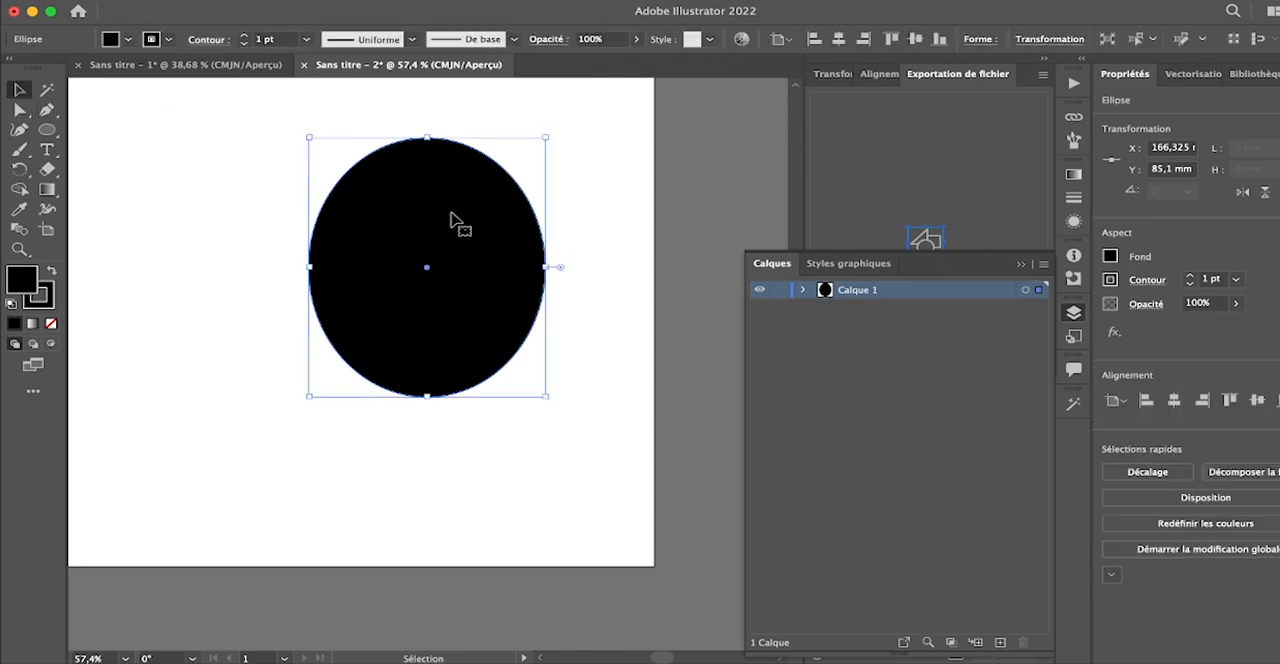
{"action": "key", "text": "Delete"}
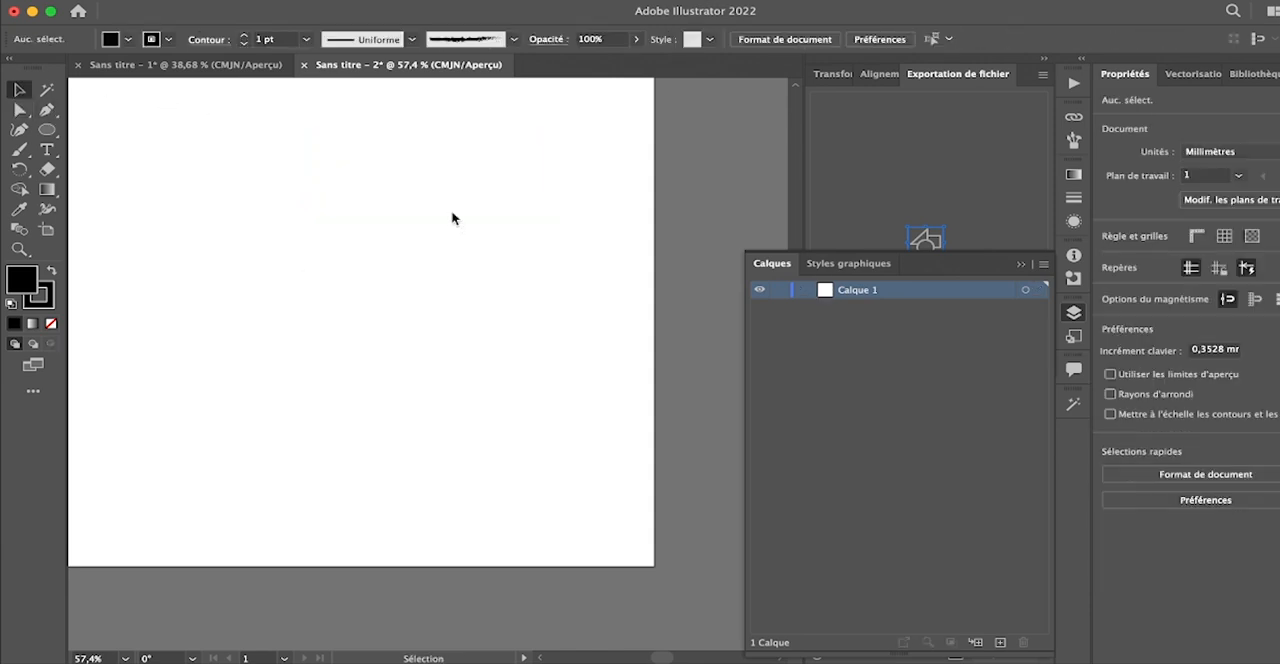
- Examine the tool variants grouped with the Ellipse, Pen, Type, Eraser and Gradient tools
{"action": "left_click", "coordinate": [50, 128]}
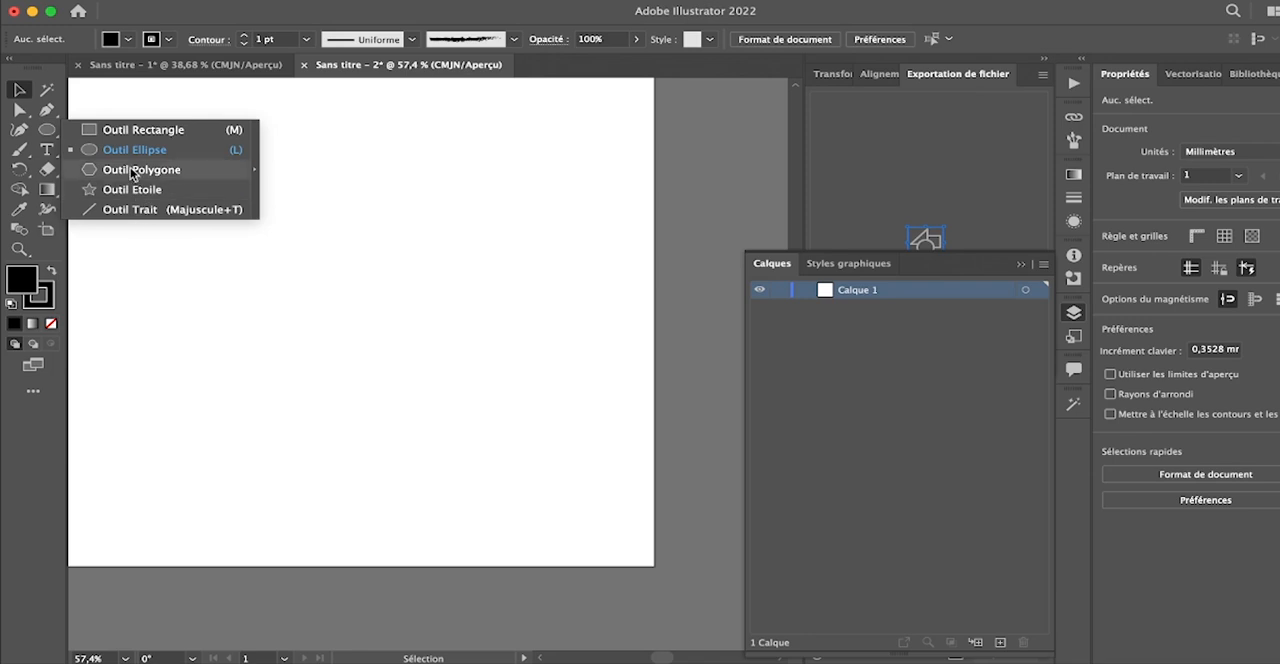
{"action": "left_click", "coordinate": [178, 262]}
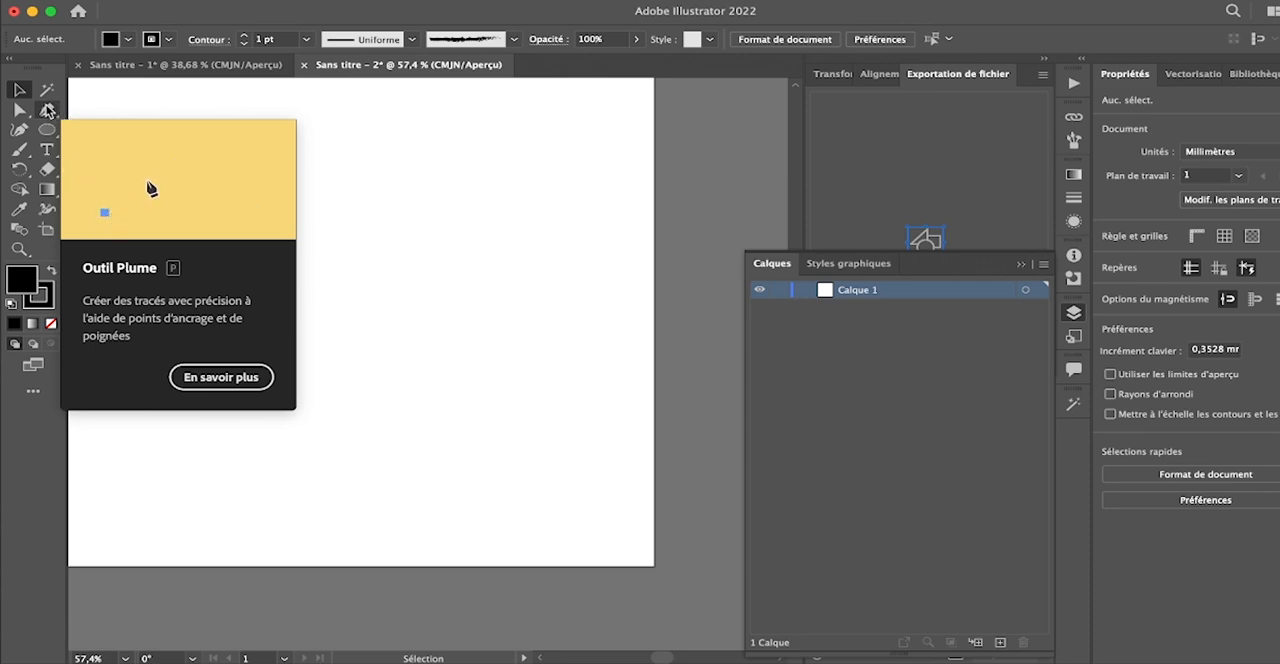
{"action": "left_click", "coordinate": [47, 110]}
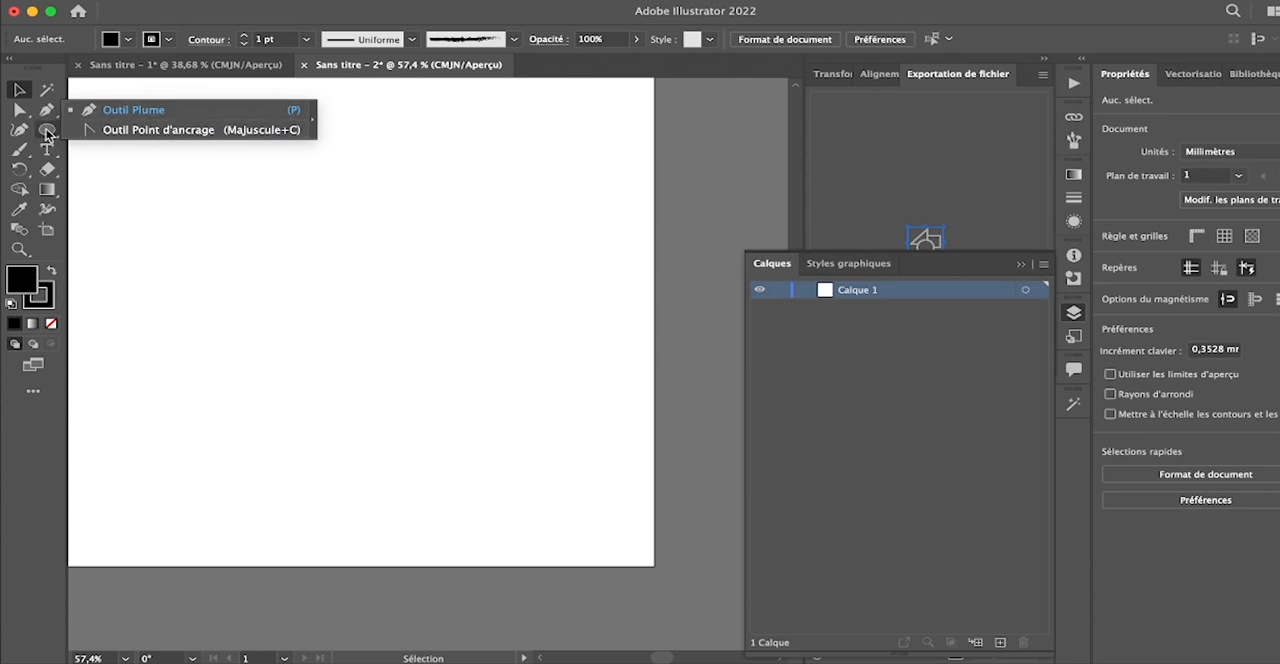
{"action": "left_click", "coordinate": [47, 130]}
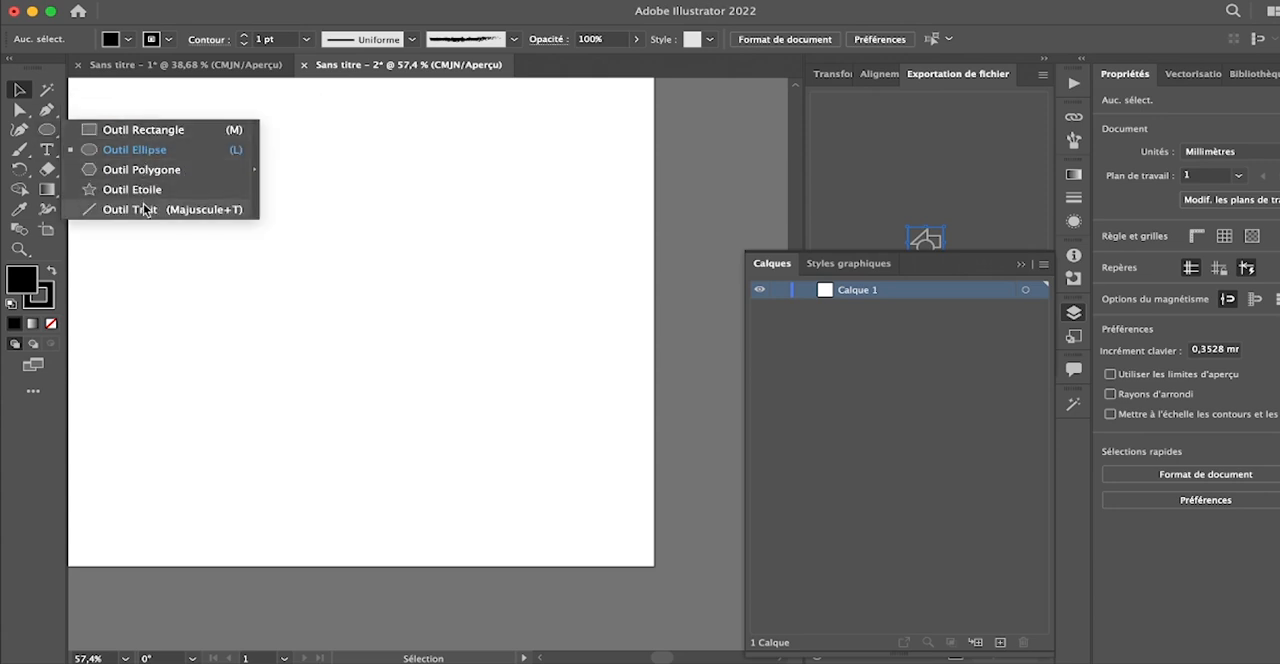
{"action": "left_click", "coordinate": [47, 150]}
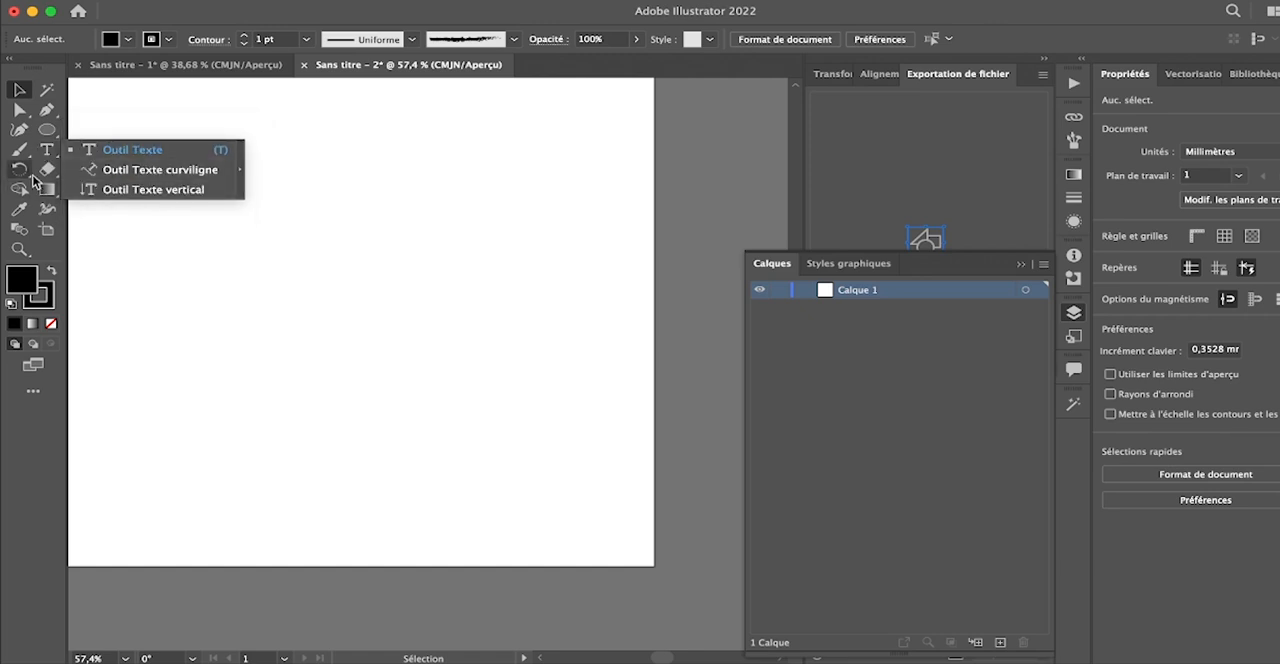
{"action": "left_click", "coordinate": [47, 170]}
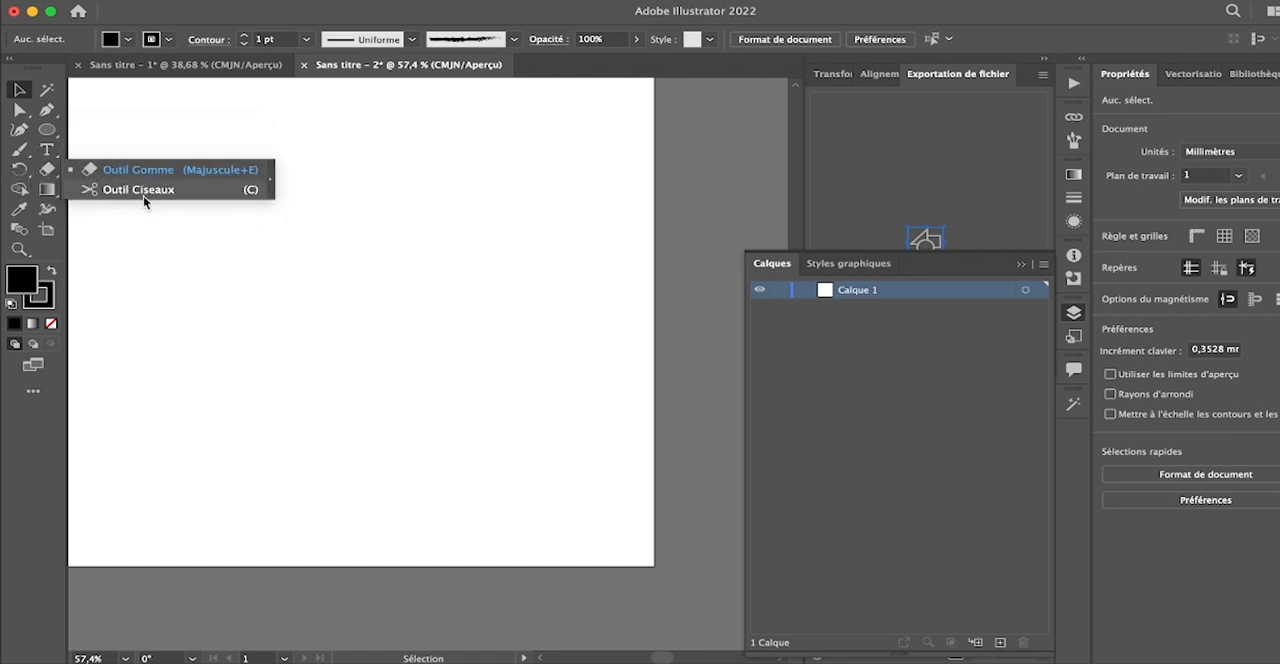
{"action": "left_click", "coordinate": [52, 192]}
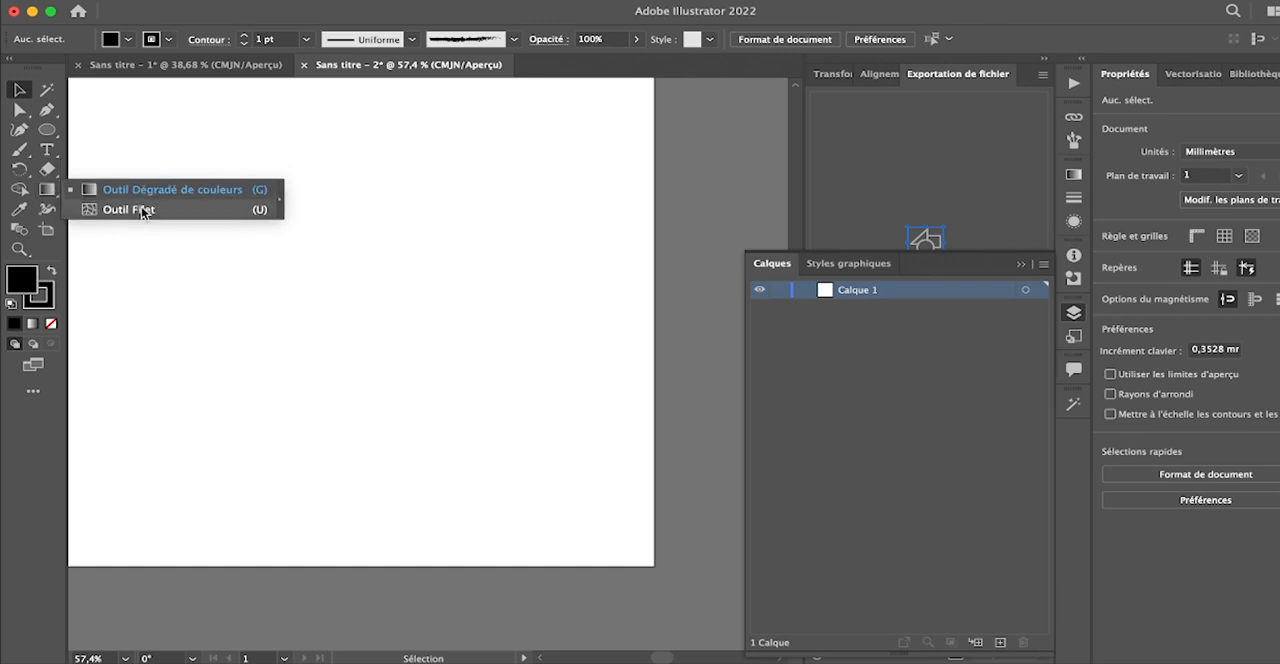
{"action": "left_click", "coordinate": [161, 259]}
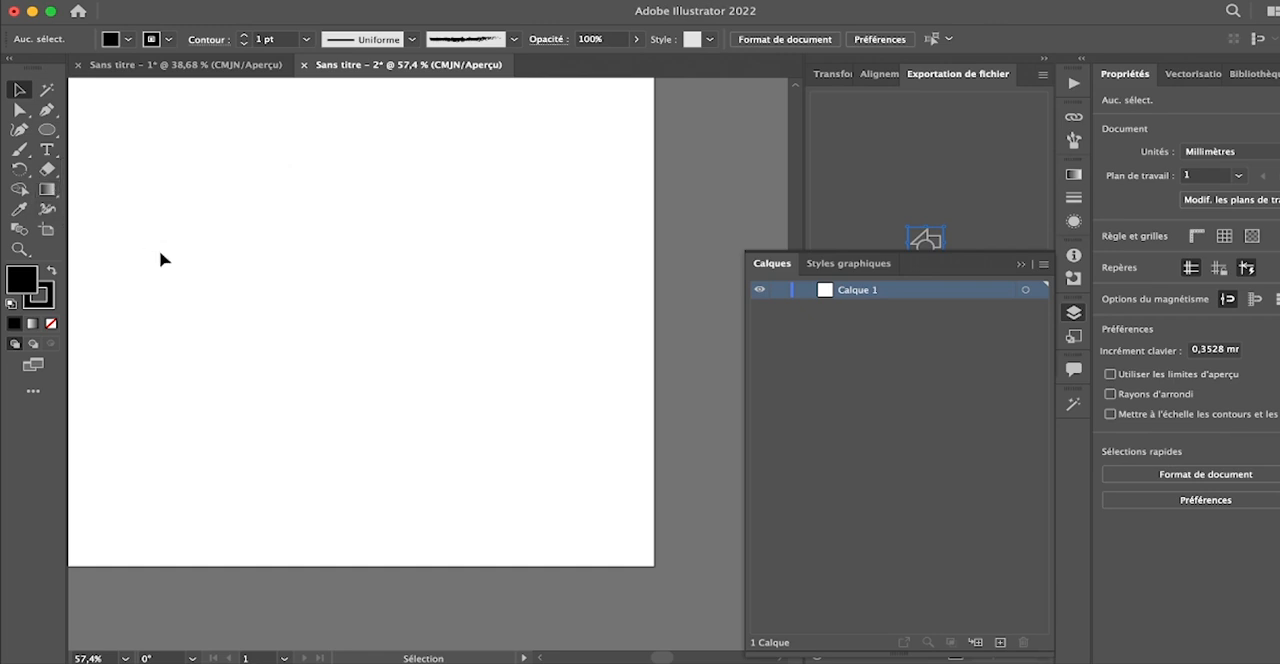
- Draw a black rectangle about 59 mm wide and 62 mm high in the upper part of the artboard
{"action": "left_click", "coordinate": [47, 131]}
{"action": "right_click", "coordinate": [56, 131]}
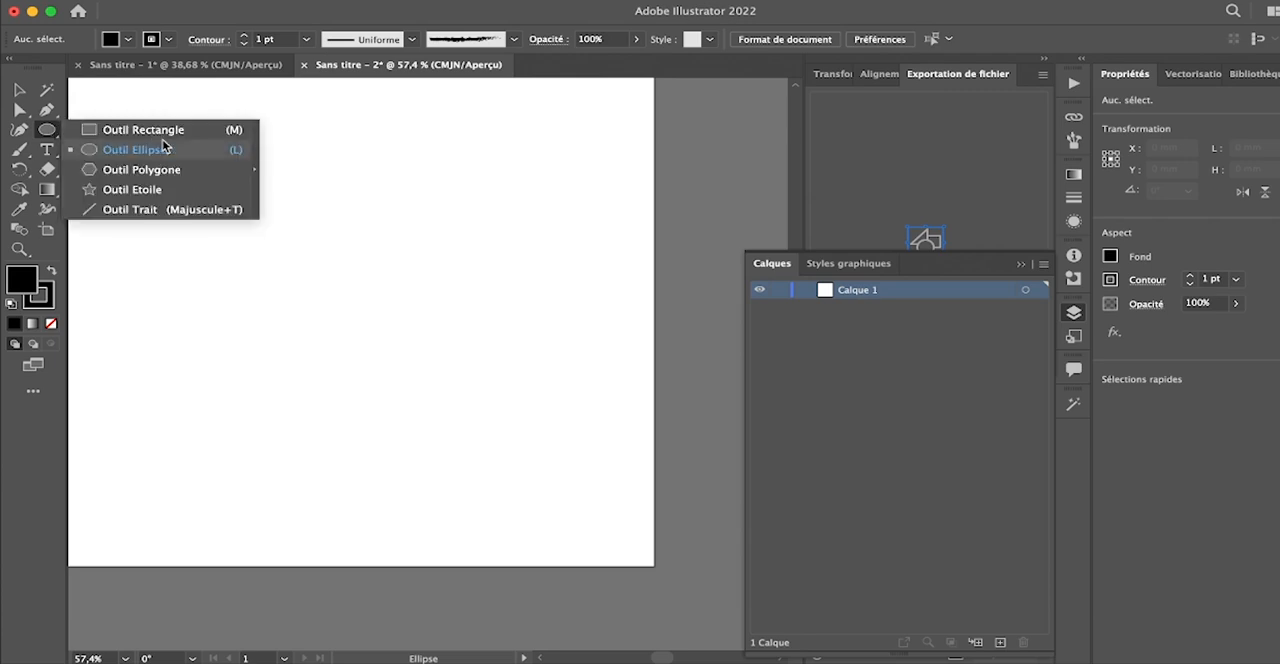
{"action": "left_click", "coordinate": [143, 129]}
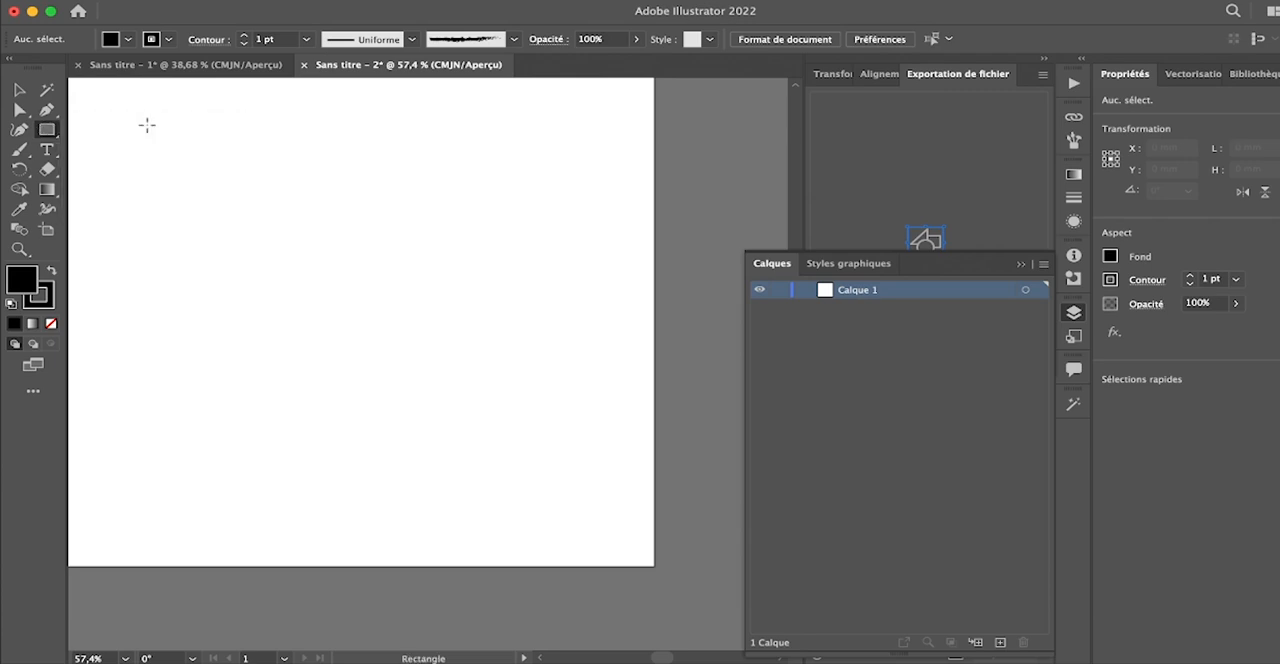
{"action": "mouse_move", "coordinate": [184, 148]}
{"action": "left_mouse_down"}
{"action": "mouse_move", "coordinate": [337, 266]}
{"action": "mouse_move", "coordinate": [342, 297]}
{"action": "left_mouse_up"}
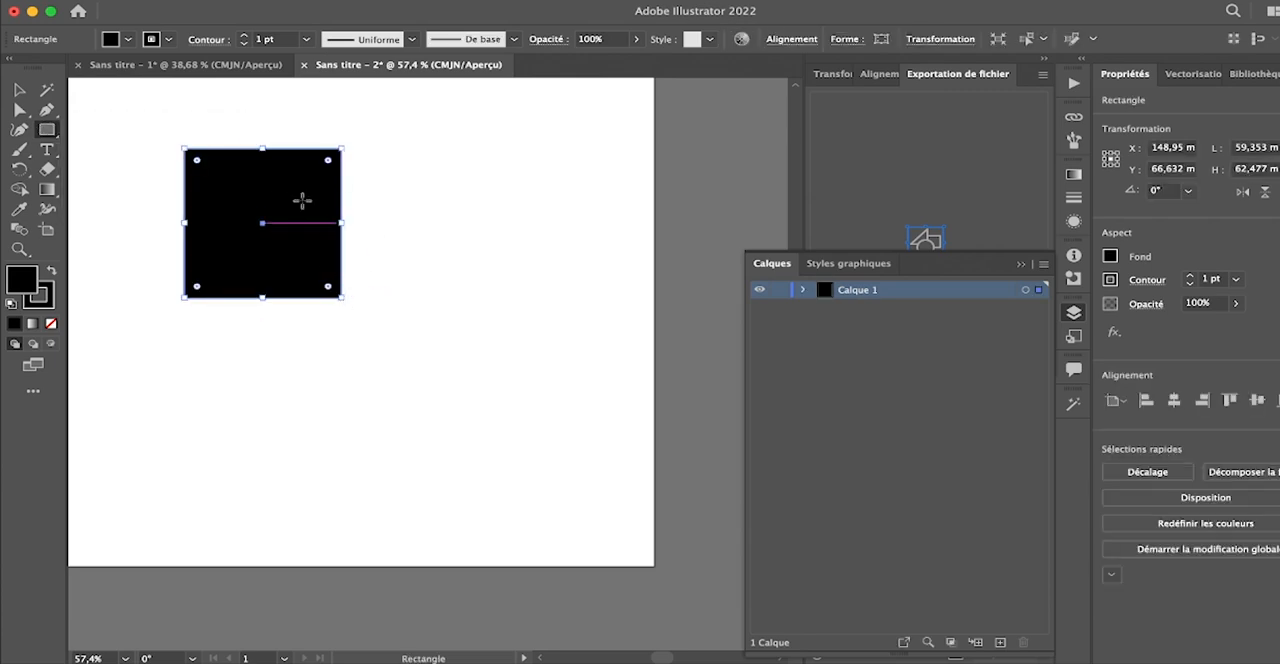
- Draw a black circle about 59 mm in diameter beside the rectangle with the Ellipse tool, and delete it
{"action": "right_click", "coordinate": [47, 130]}
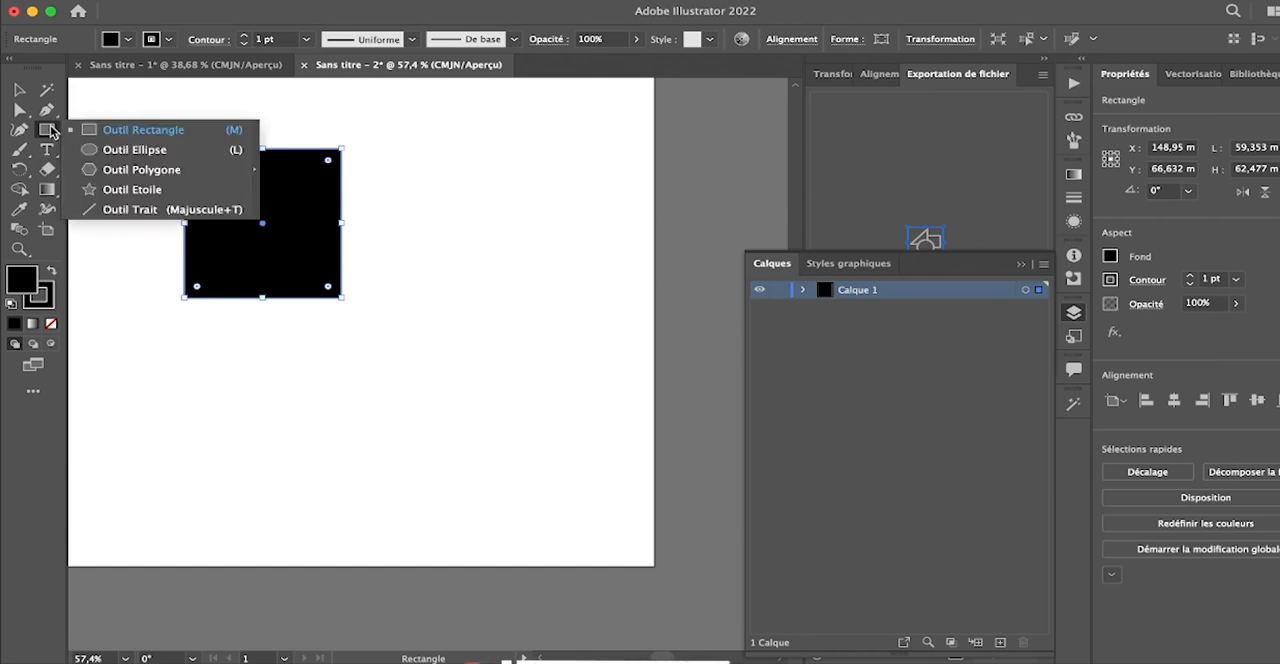
{"action": "left_click", "coordinate": [115, 149]}
{"action": "left_click_drag", "start_coordinate": [413, 157], "coordinate": [570, 298]}
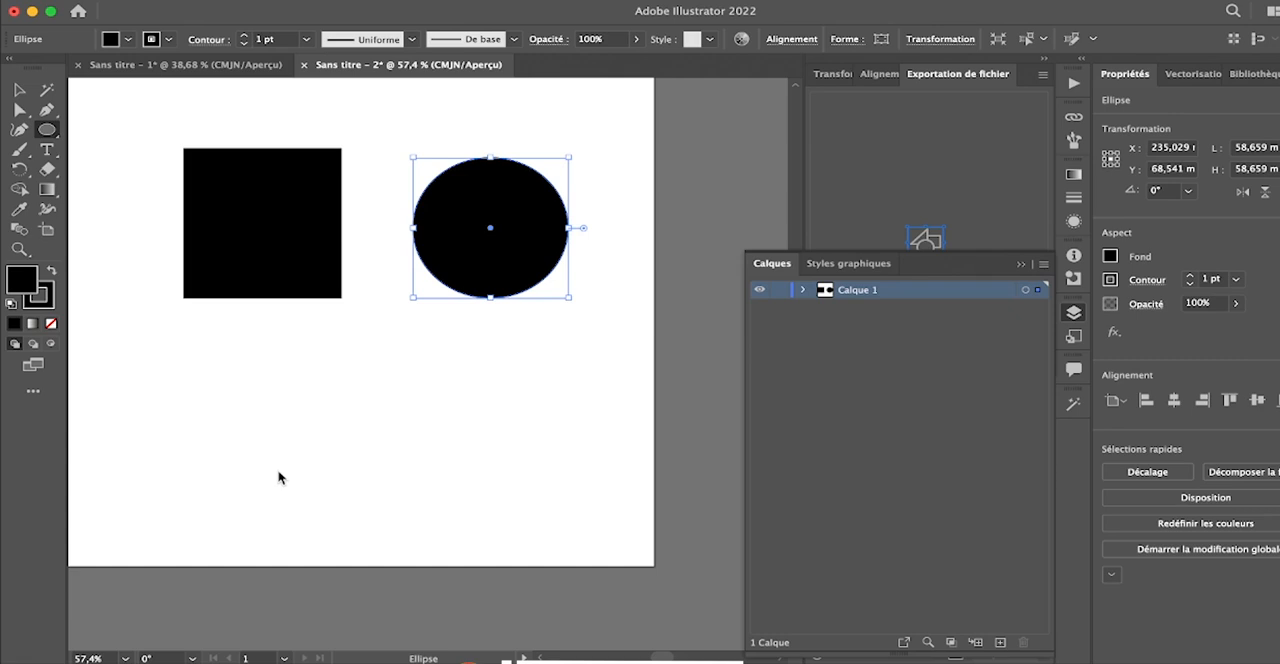
{"action": "key", "text": "Delete"}
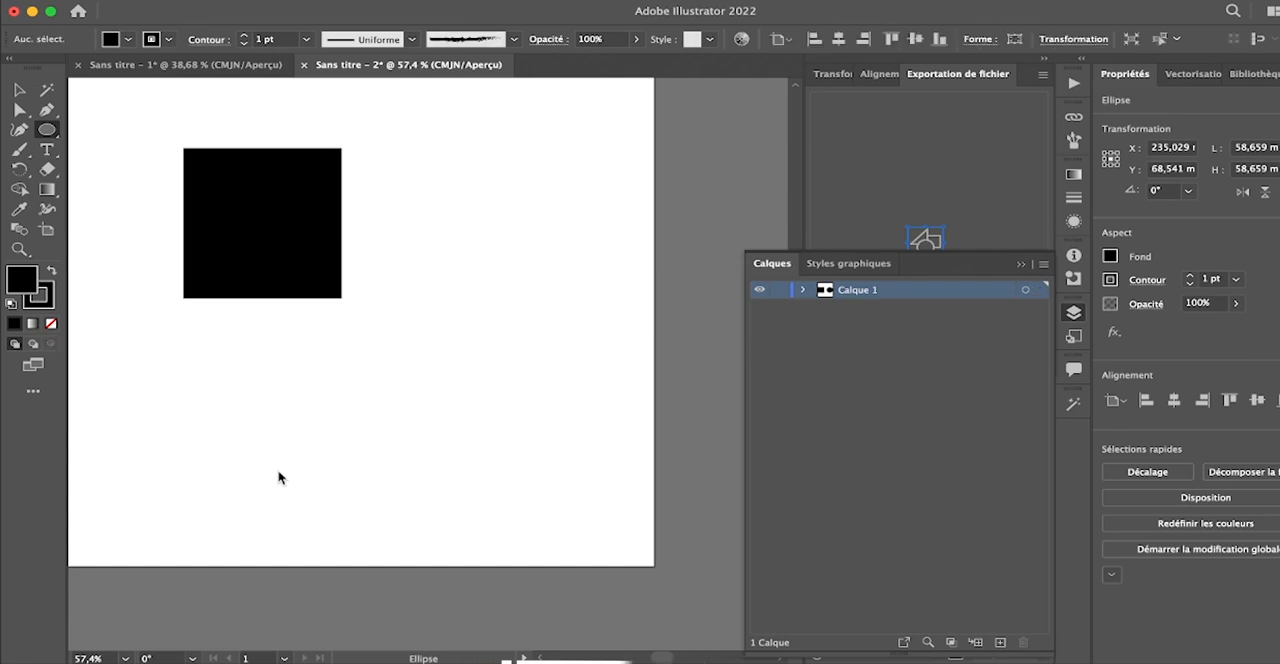
- Add a point text reading "gtre" below the black rectangle with the Type tool
{"action": "left_click", "coordinate": [48, 150]}
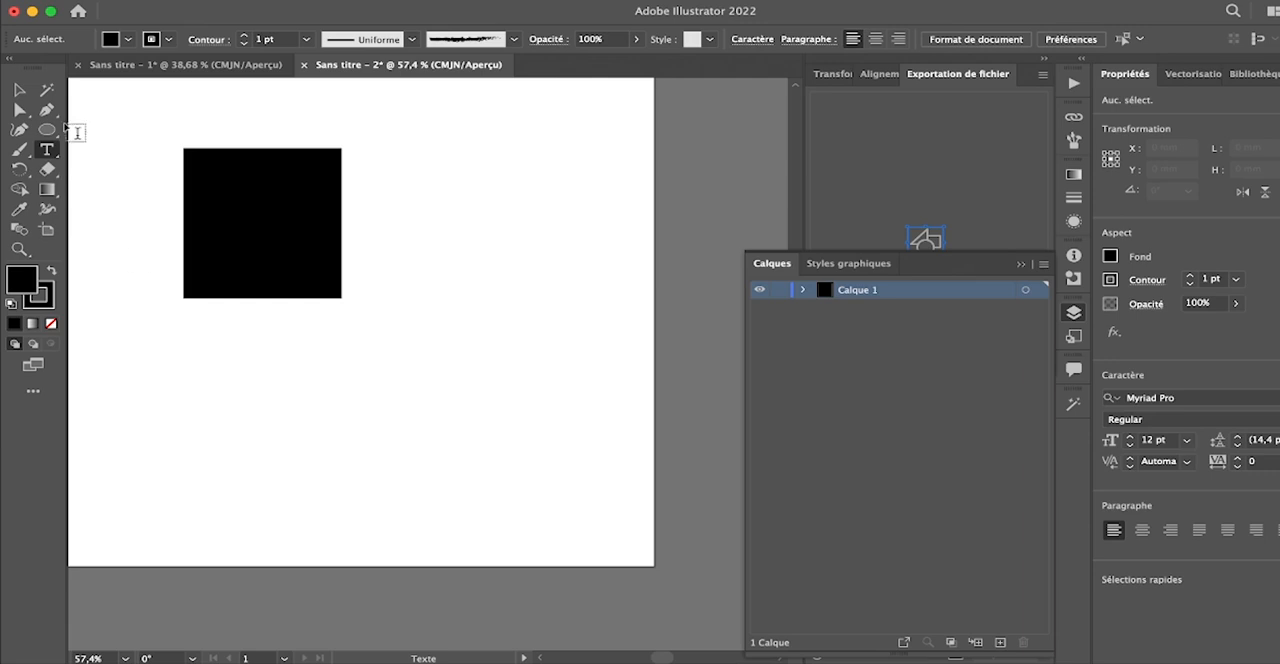
{"action": "left_click", "coordinate": [49, 150]}
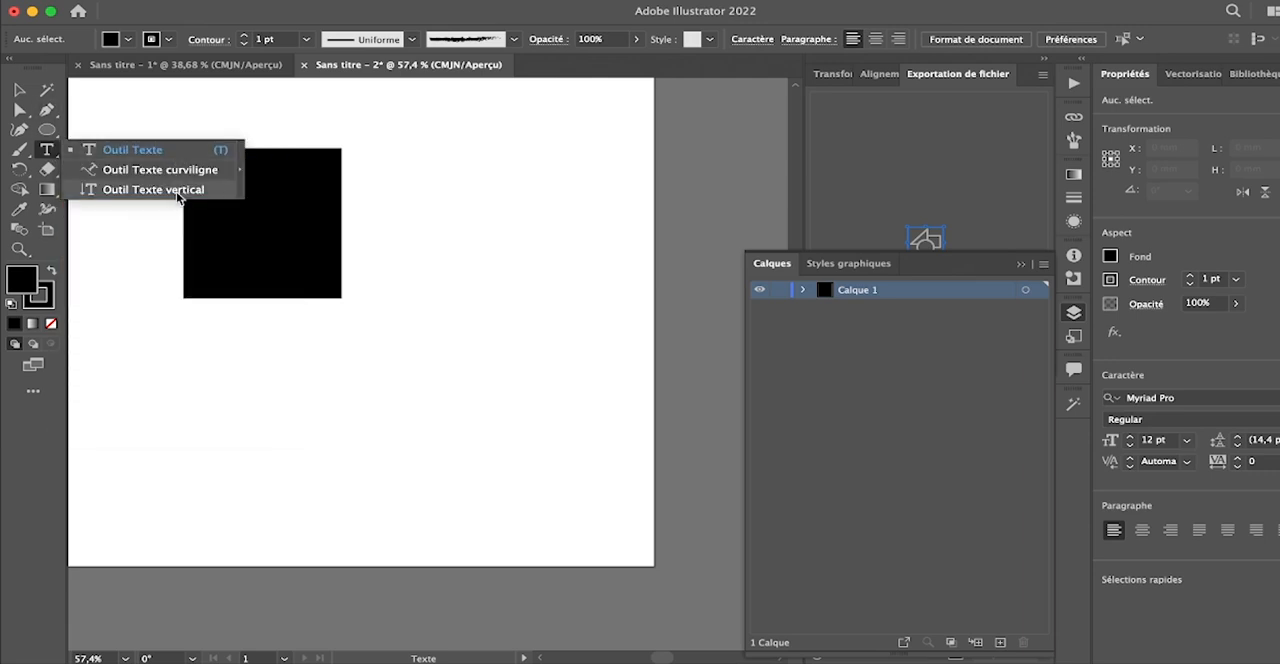
{"action": "left_click", "coordinate": [56, 71]}
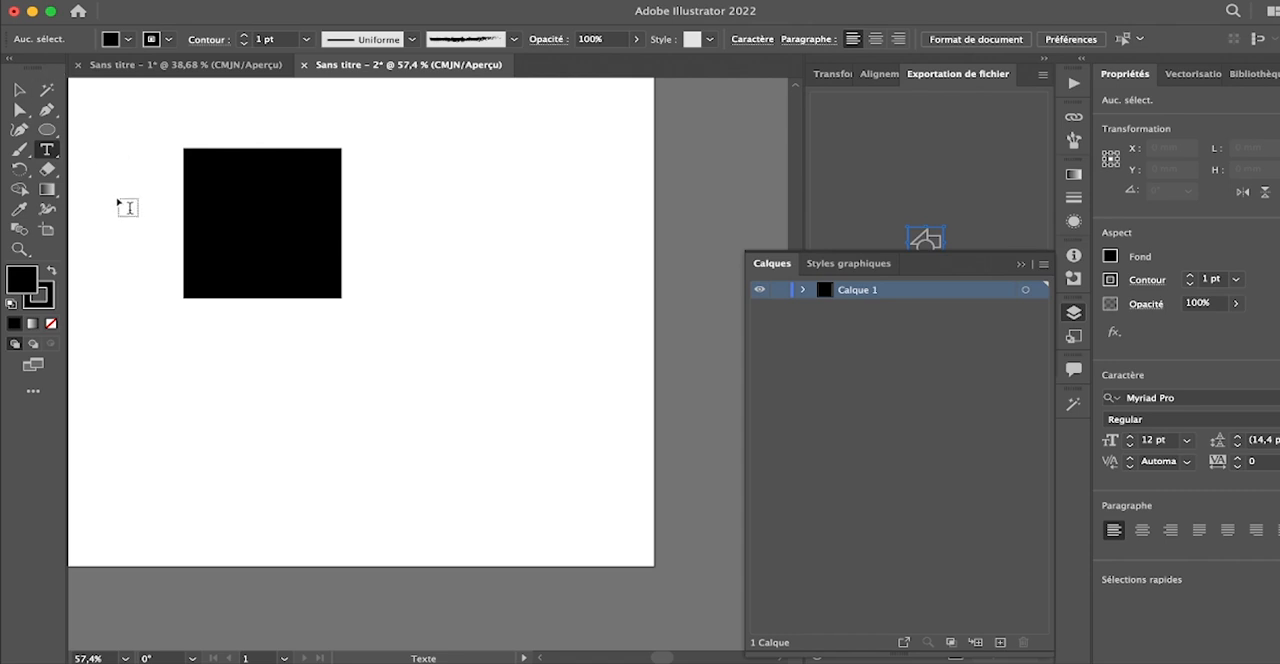
{"action": "left_click", "coordinate": [257, 379]}
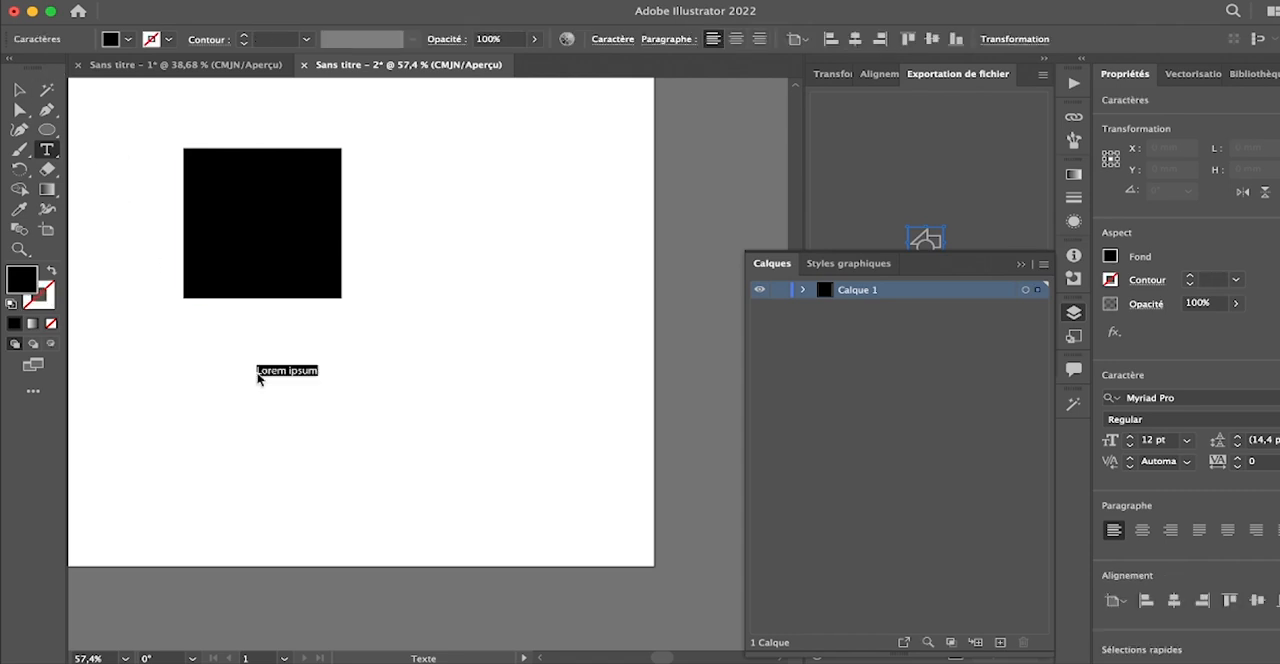
{"action": "type", "text": "qtre"}
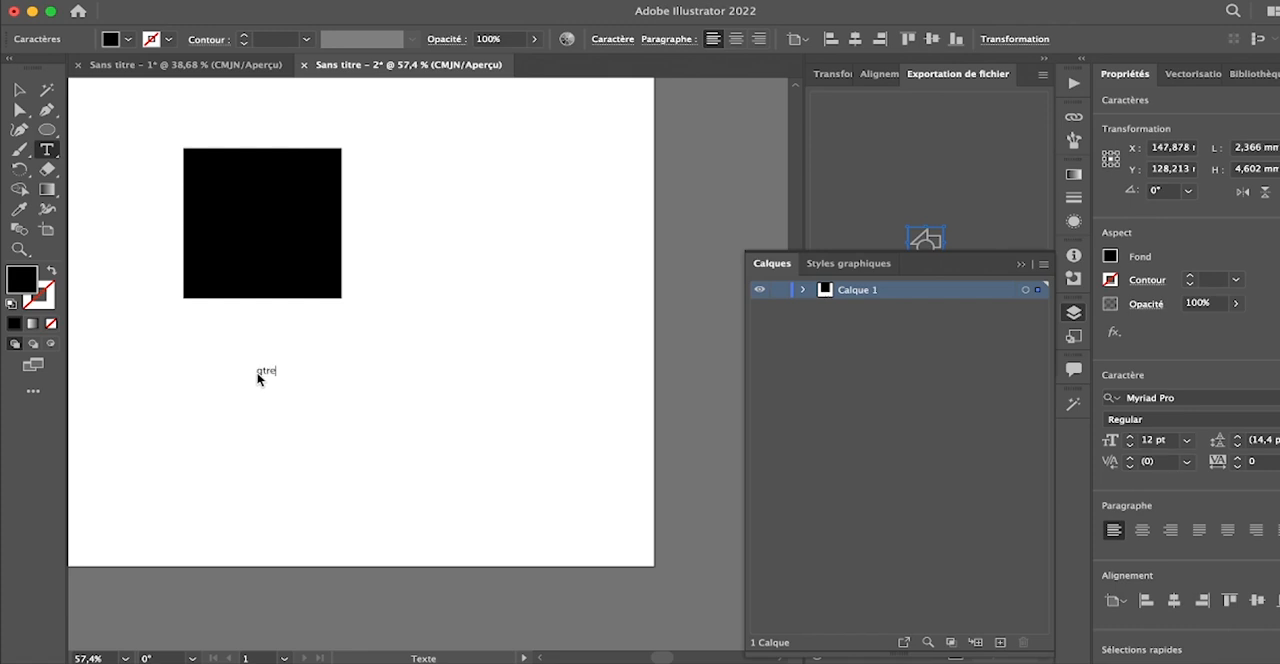
- Format the whole "gtre" text with a 48 pt size and the Slowdex font
{"action": "left_click_drag", "start_coordinate": [259, 377], "coordinate": [330, 380]}
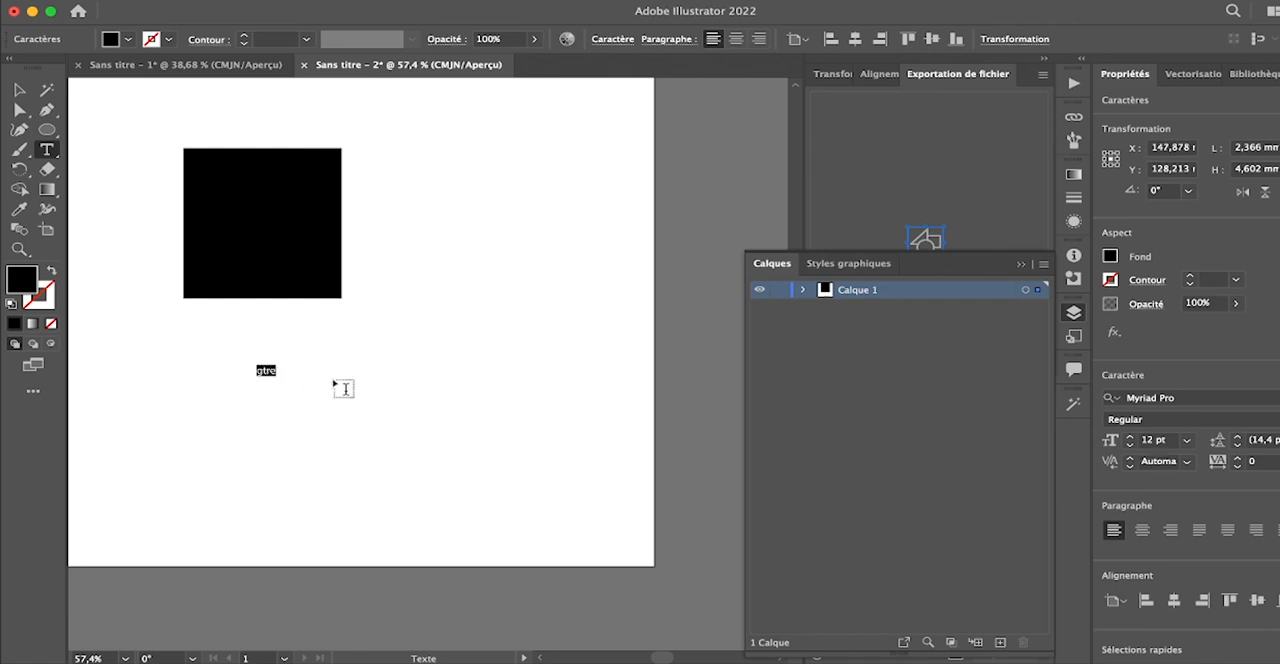
{"action": "left_click", "coordinate": [613, 43]}
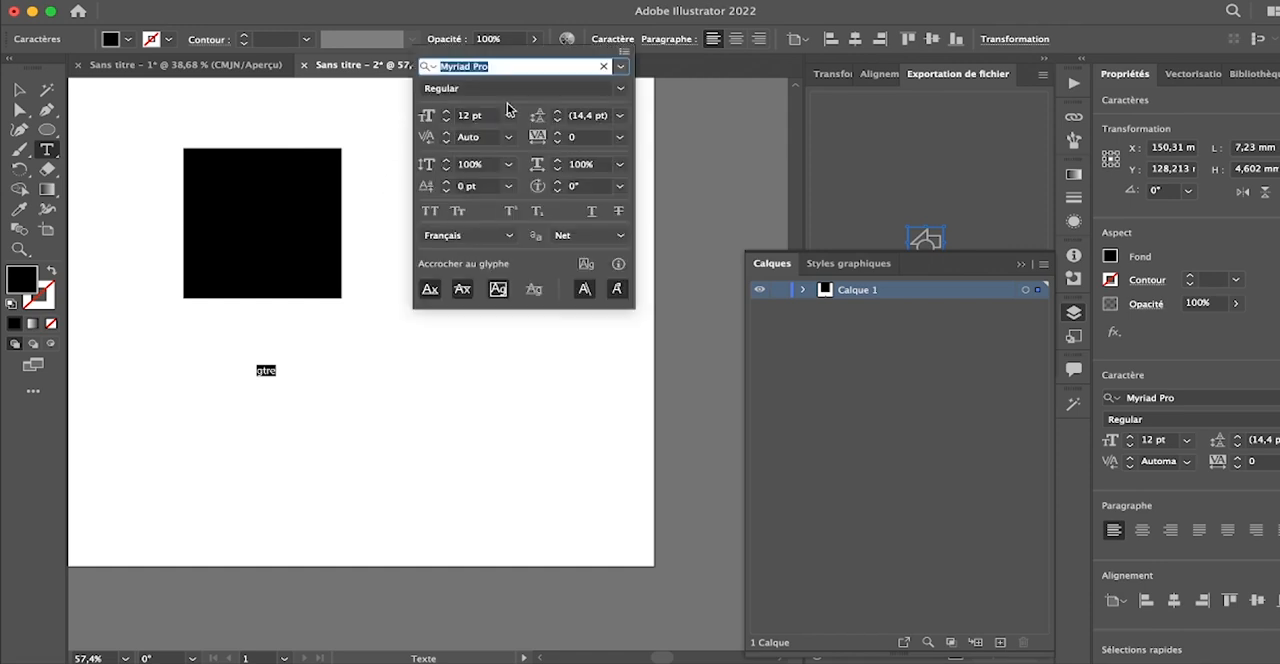
{"action": "left_click", "coordinate": [446, 111]}
{"action": "left_click", "coordinate": [446, 111]}
{"action": "left_click", "coordinate": [446, 111]}
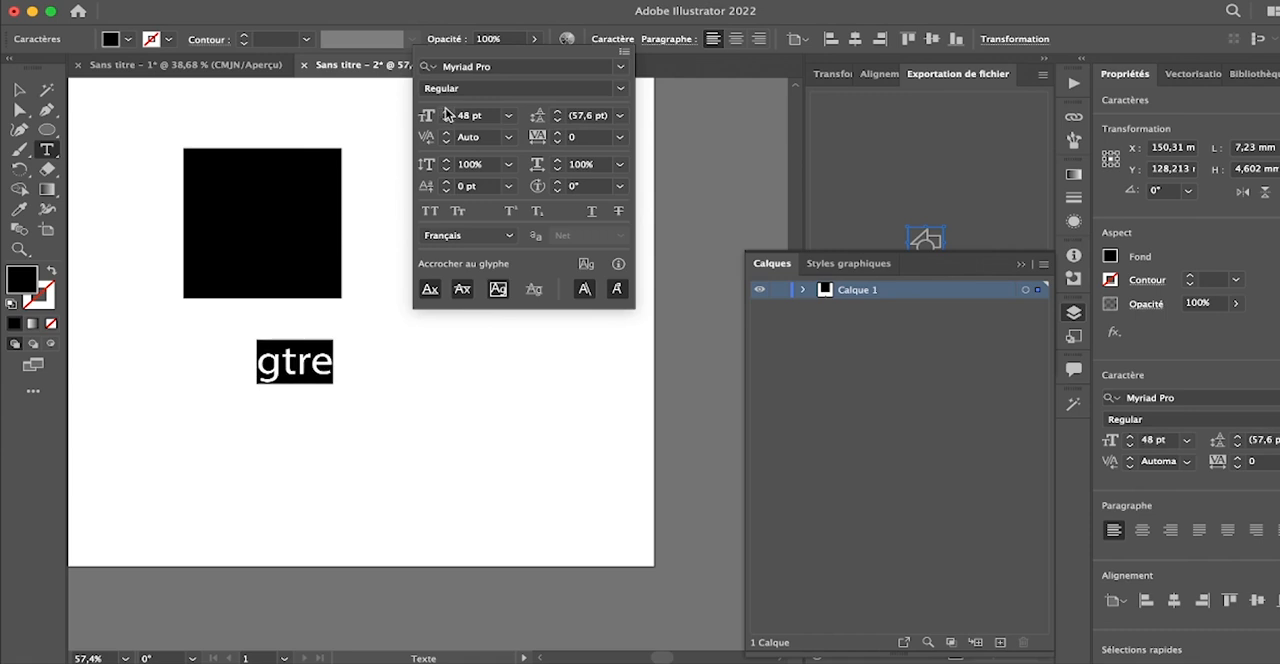
{"action": "left_click", "coordinate": [622, 68]}
{"action": "left_click", "coordinate": [693, 226]}
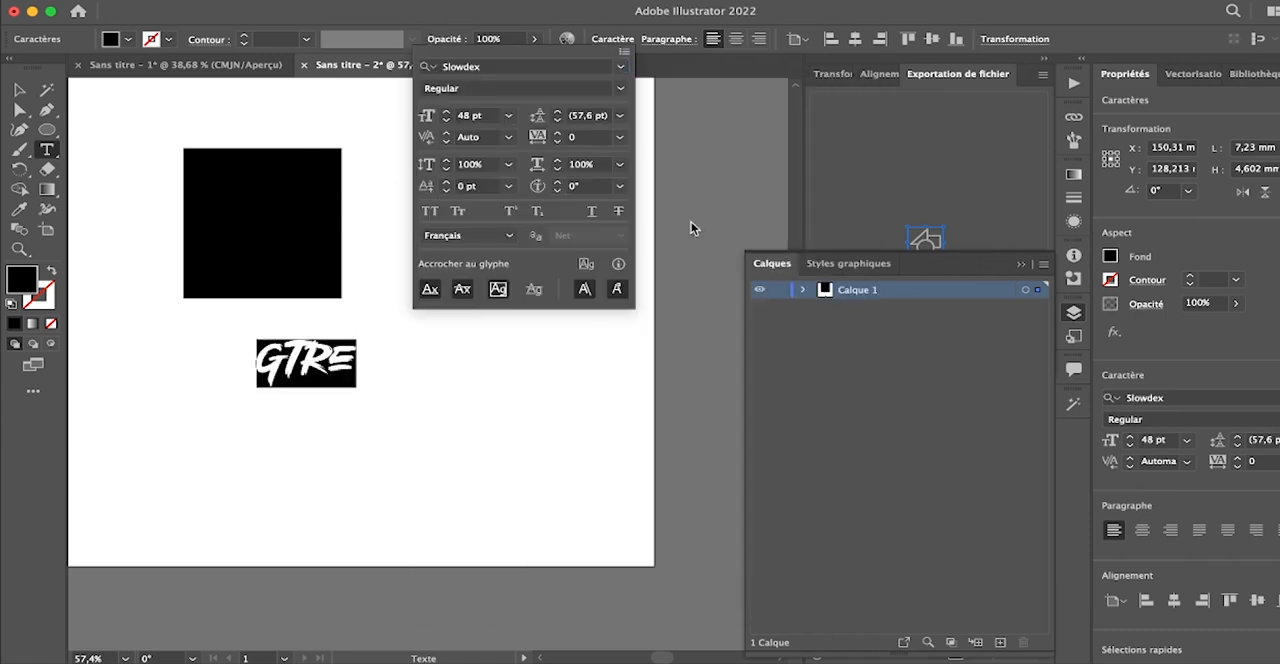
- Set the tracking of the "gtre" text to 28, and delete the text object
{"action": "left_click", "coordinate": [558, 133]}
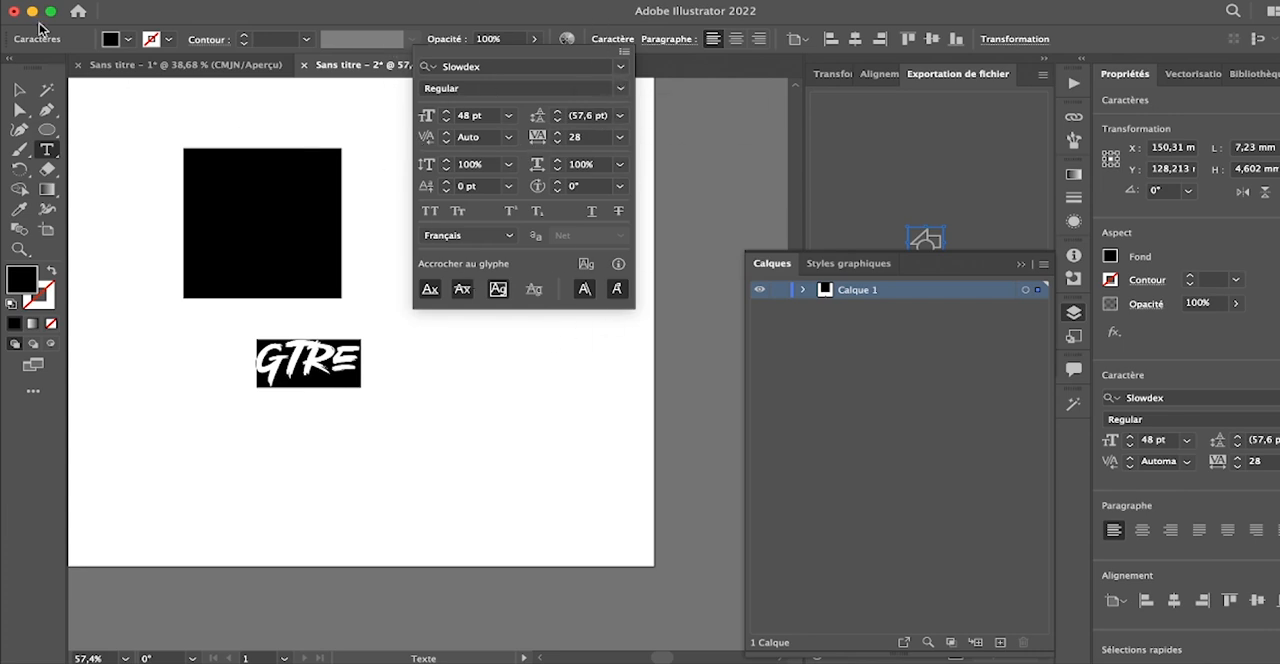
{"action": "left_click", "coordinate": [20, 90]}
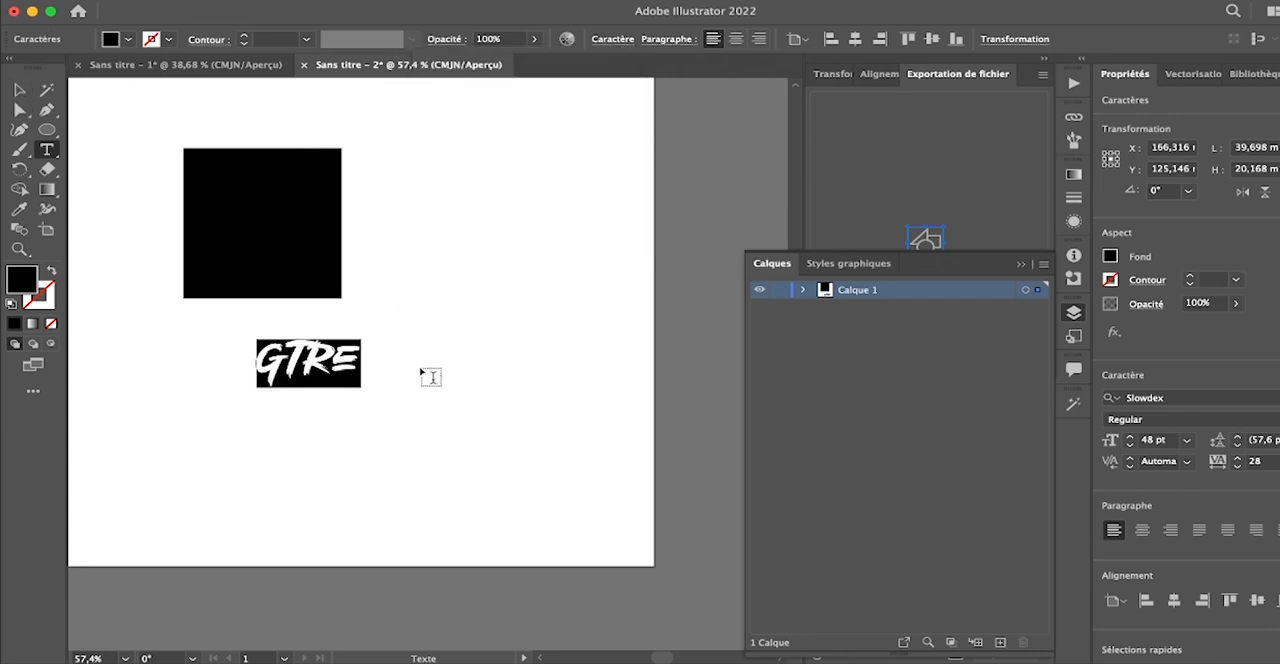
{"action": "left_click", "coordinate": [19, 89]}
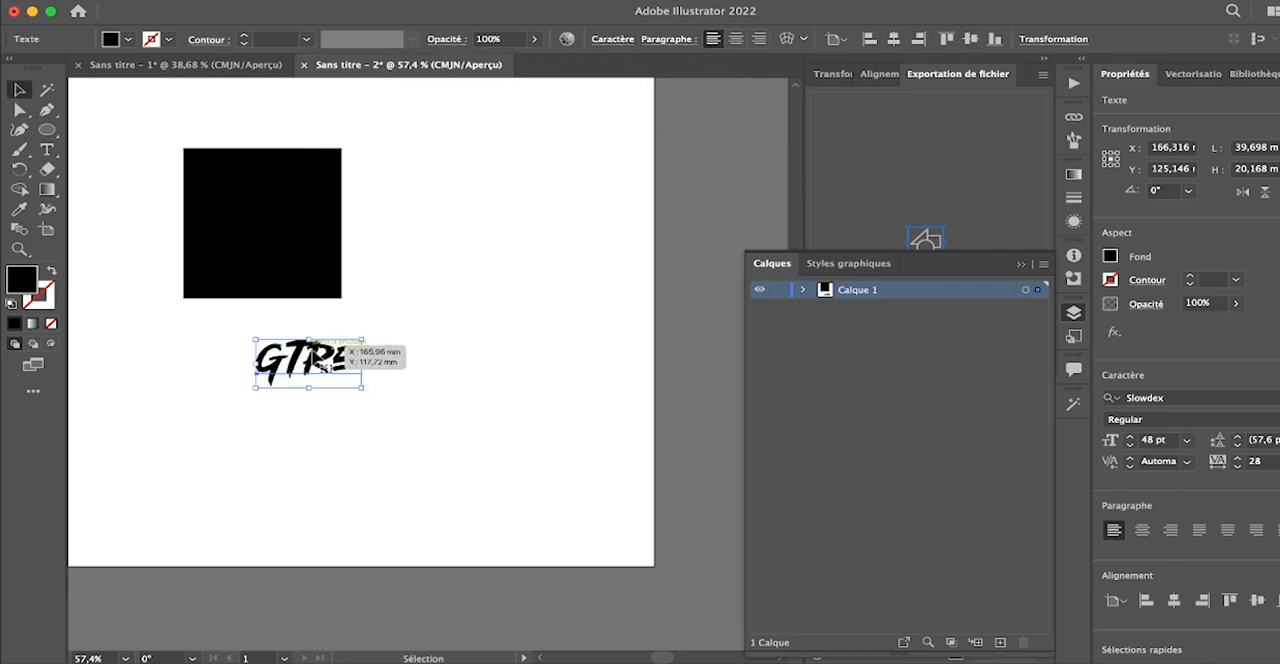
{"action": "key", "text": "Delete"}
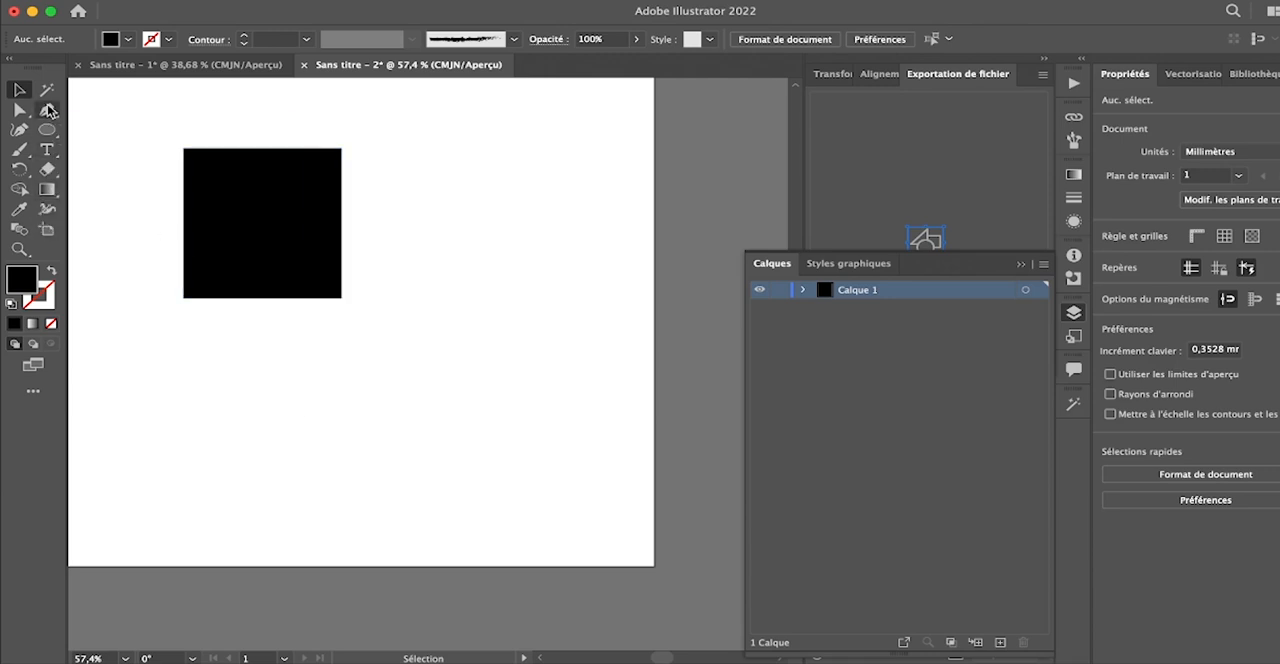
- Draw a horizontal black-filled line about 206 mm long with the Pen tool, and undo it
{"action": "scroll", "coordinate": [400, 318], "scroll_direction": "left", "scroll_amount": 5}
{"action": "scroll", "coordinate": [400, 318], "scroll_direction": "up", "scroll_amount": 1}
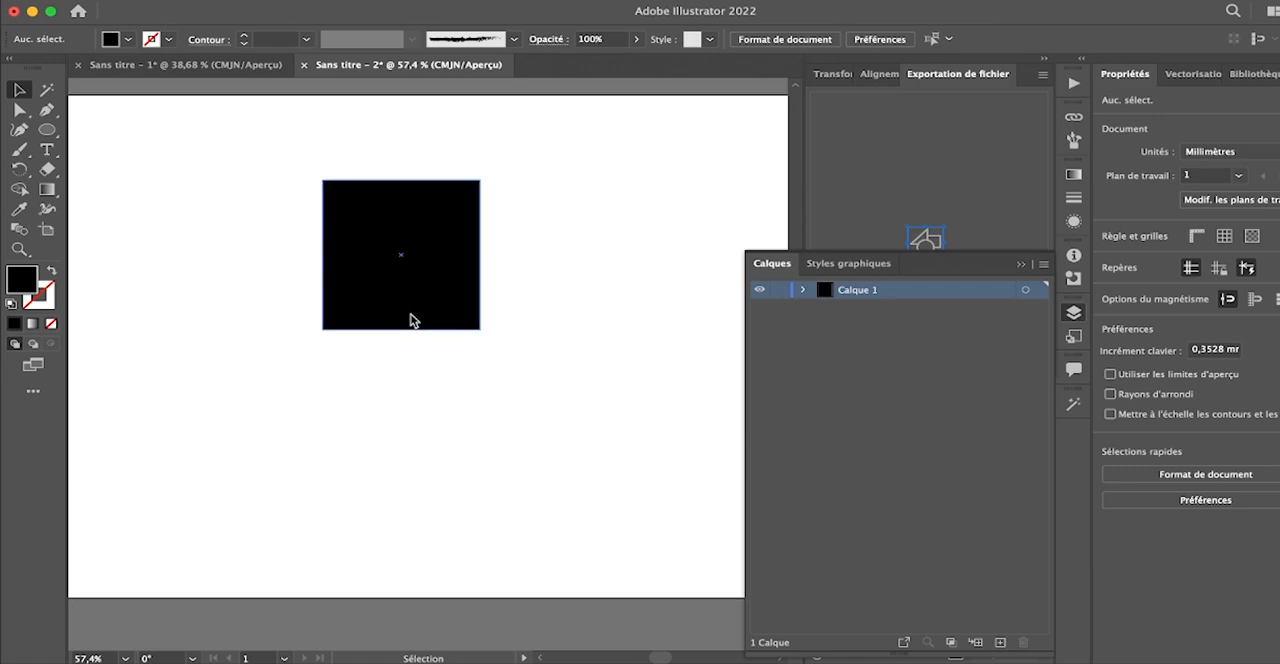
{"action": "scroll", "coordinate": [413, 320], "scroll_direction": "down", "scroll_amount": 3}
{"action": "scroll", "coordinate": [413, 320], "scroll_direction": "up", "scroll_amount": 5}
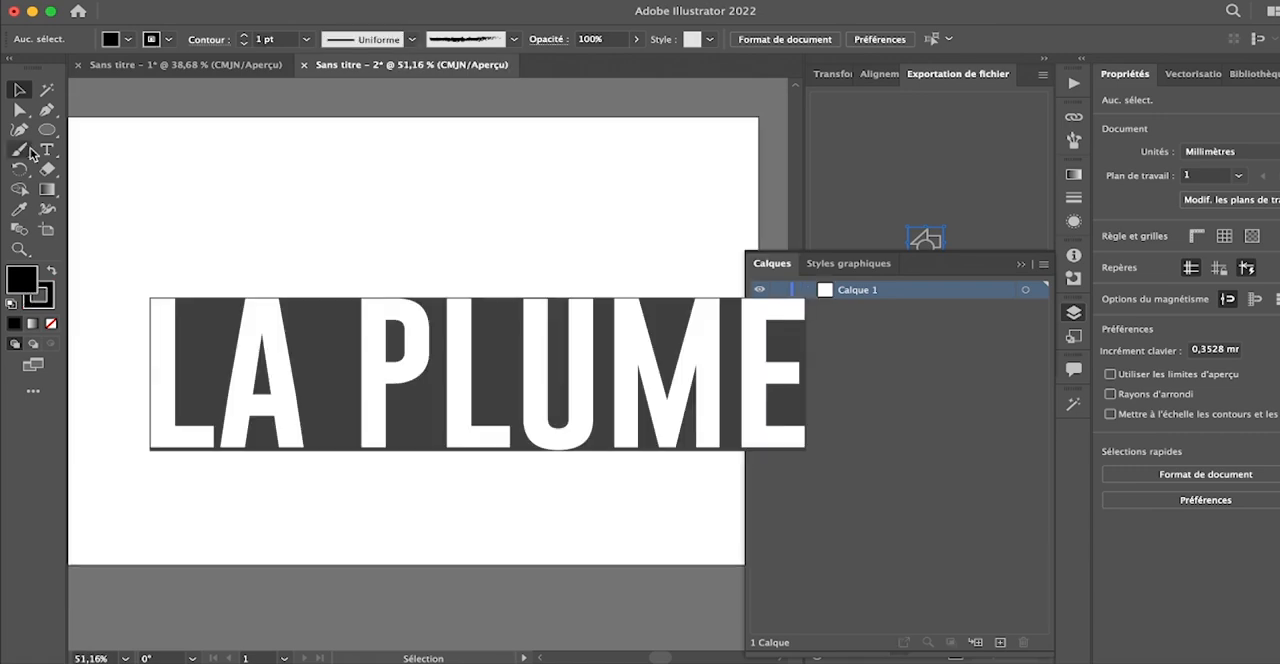
{"action": "left_click", "coordinate": [47, 109]}
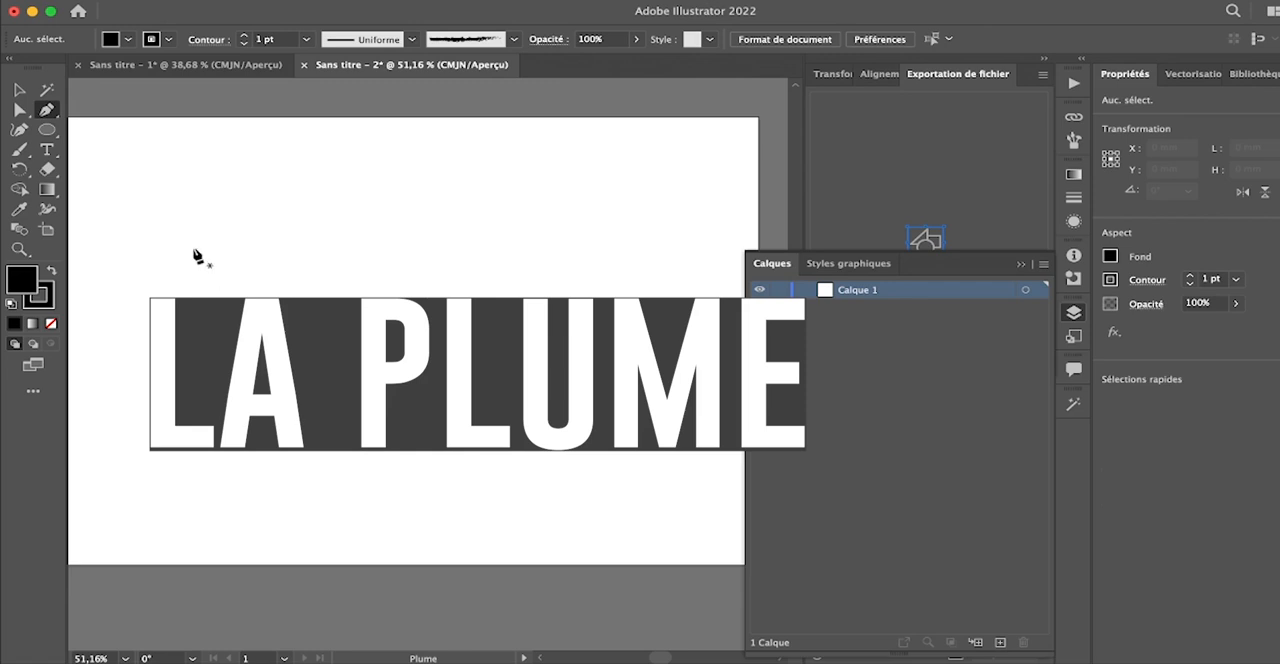
{"action": "left_click", "coordinate": [103, 205]}
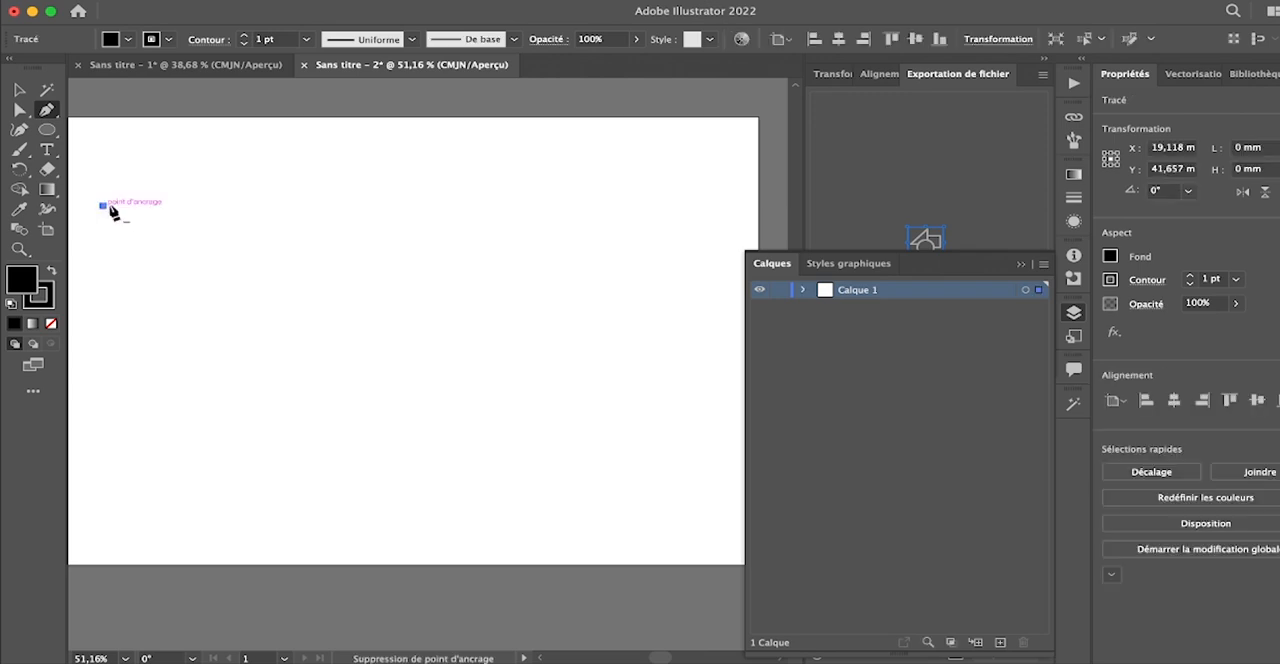
{"action": "left_click", "coordinate": [588, 206]}
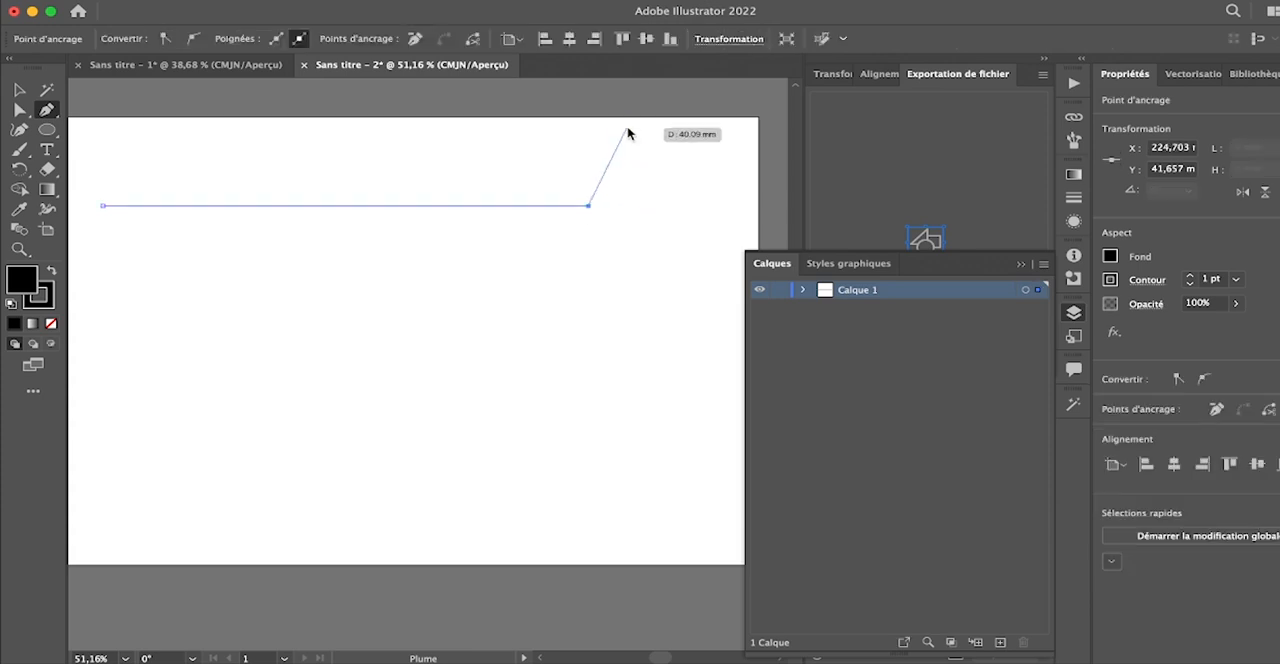
{"action": "key", "text": "Escape"}
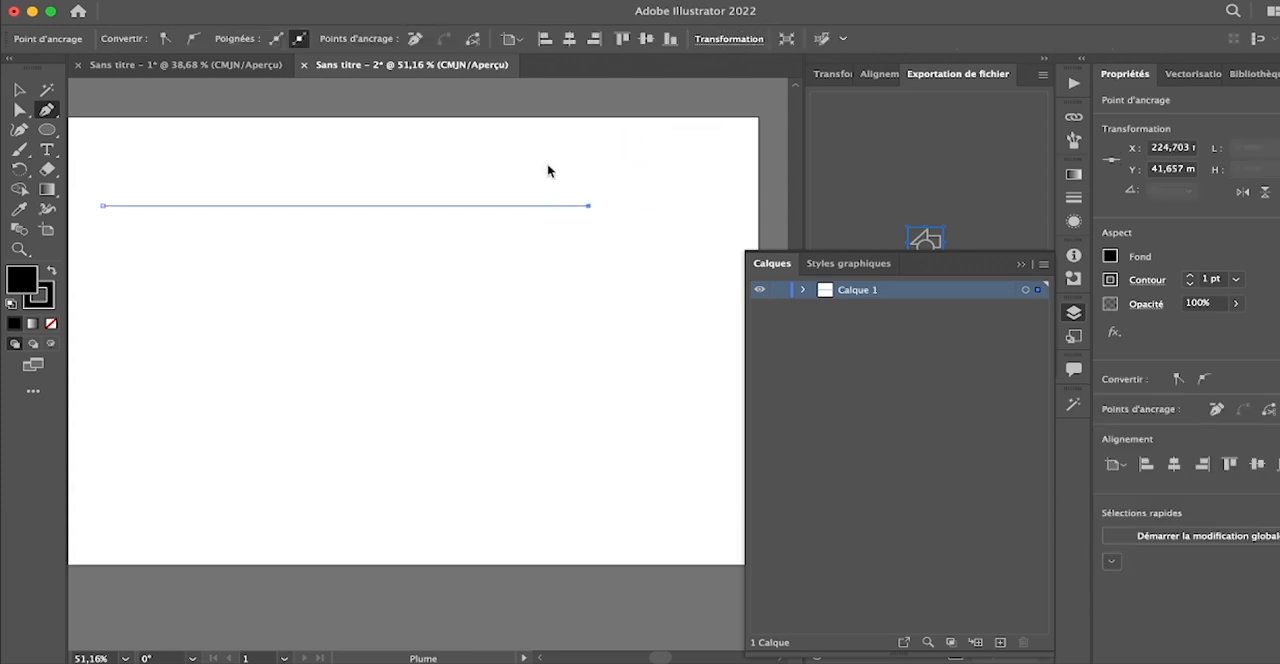
{"action": "key", "text": "super+z"}
{"action": "key", "text": "super+z"}
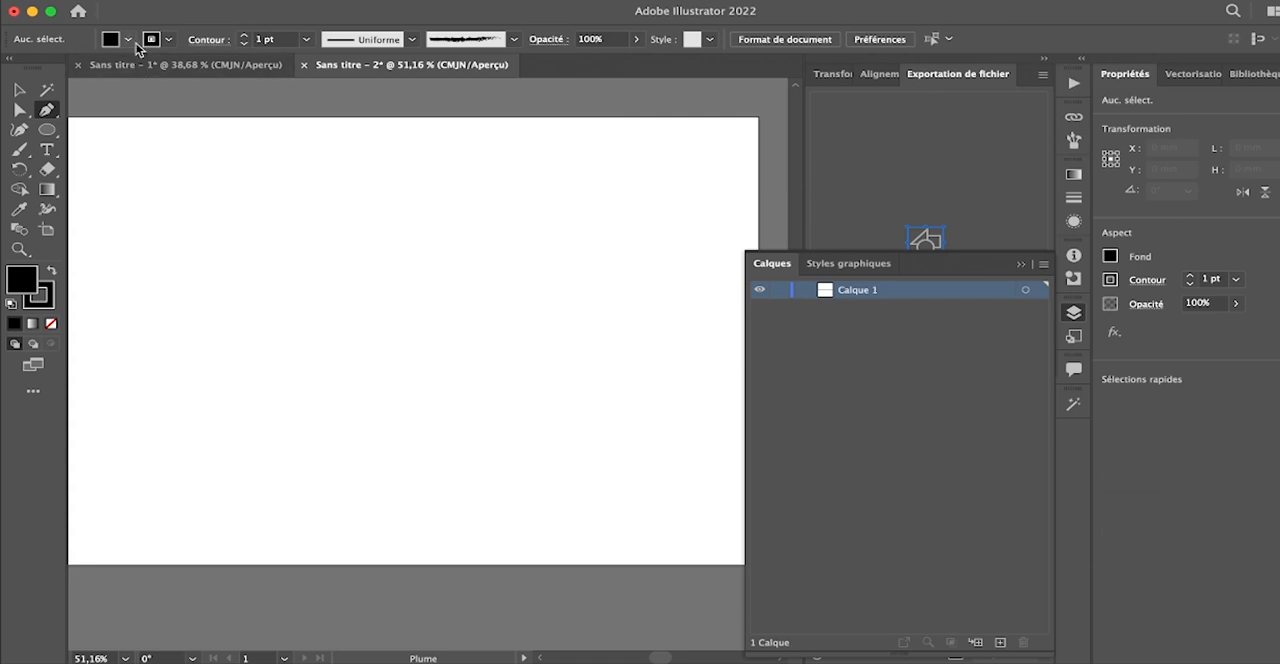
- Set the fill to none and draw a closed downward-pointing triangle with a top side about 151 mm long using the Pen tool
{"action": "left_click", "coordinate": [128, 40]}
{"action": "left_click", "coordinate": [14, 68]}
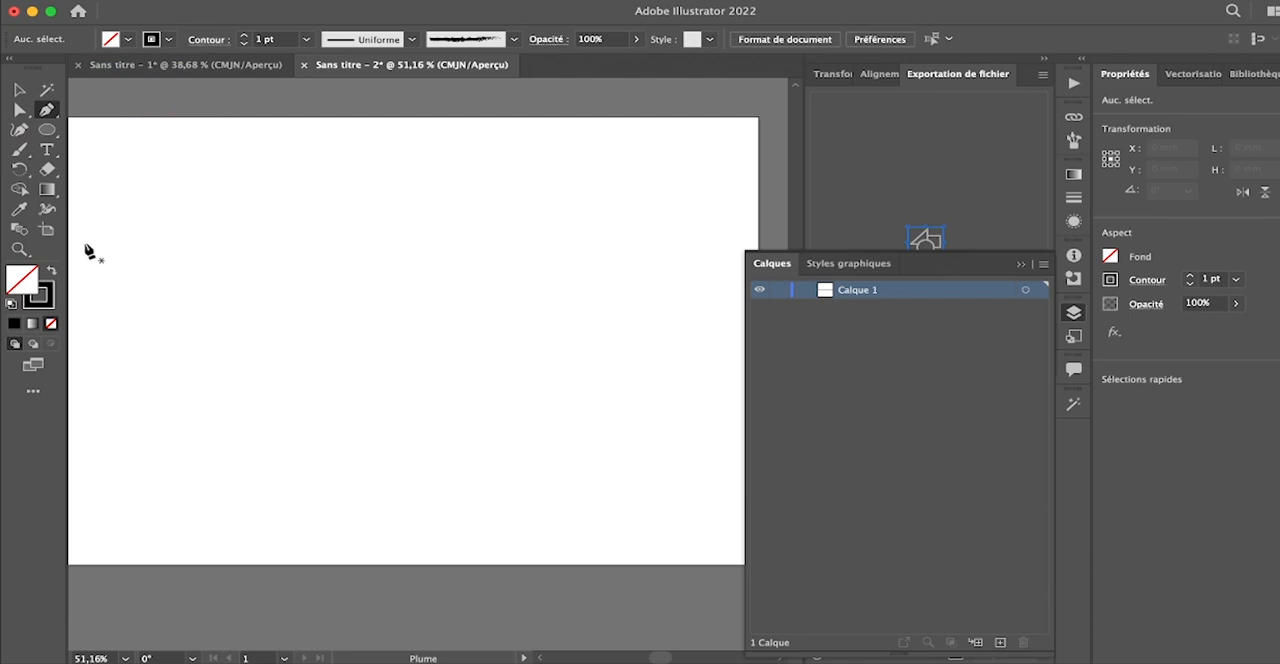
{"action": "left_click", "coordinate": [99, 185]}
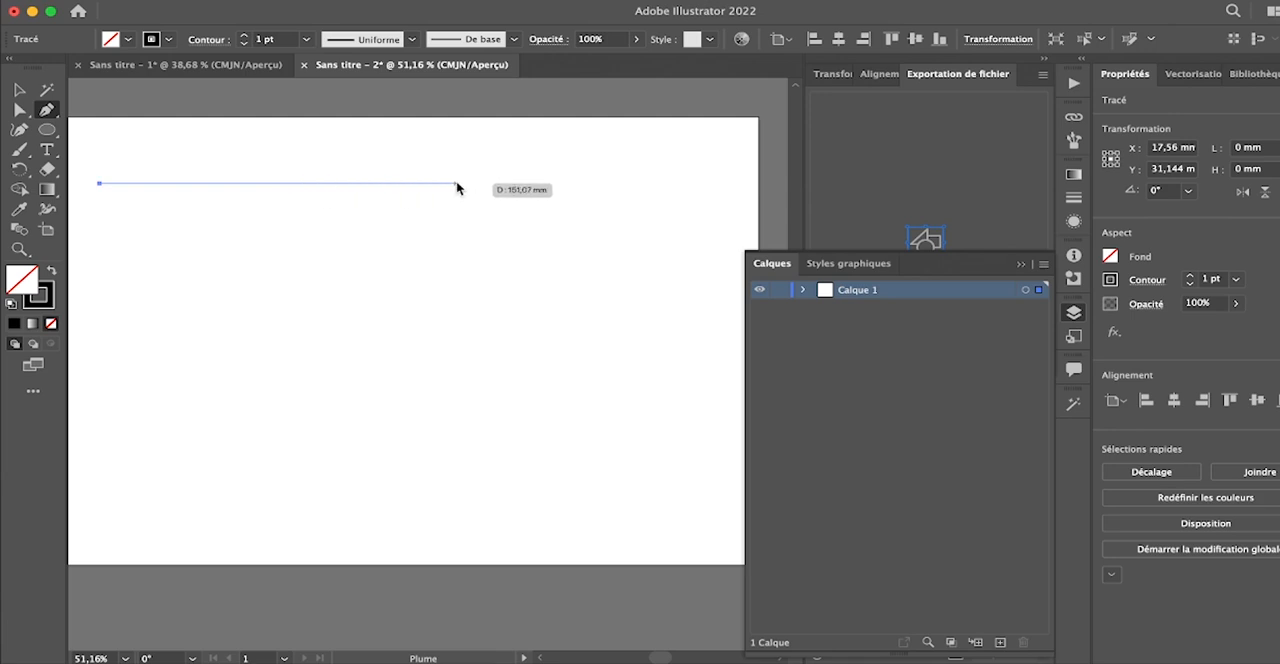
{"action": "left_click", "coordinate": [456, 183]}
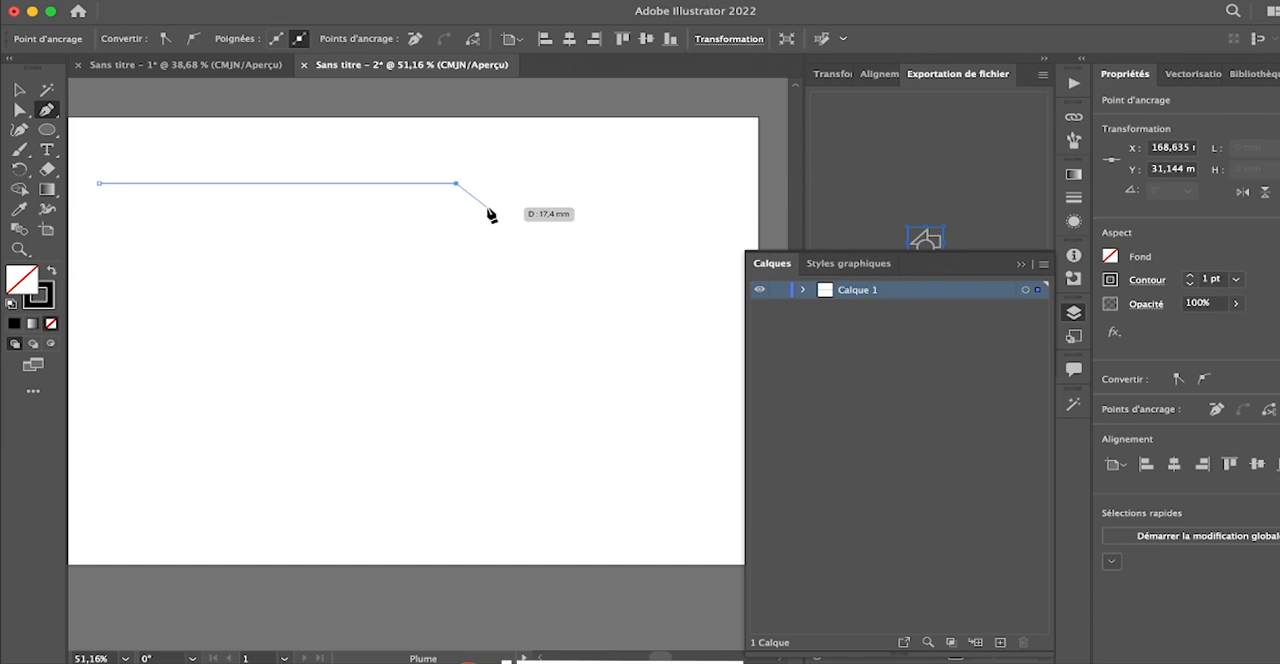
{"action": "left_click", "coordinate": [306, 269]}
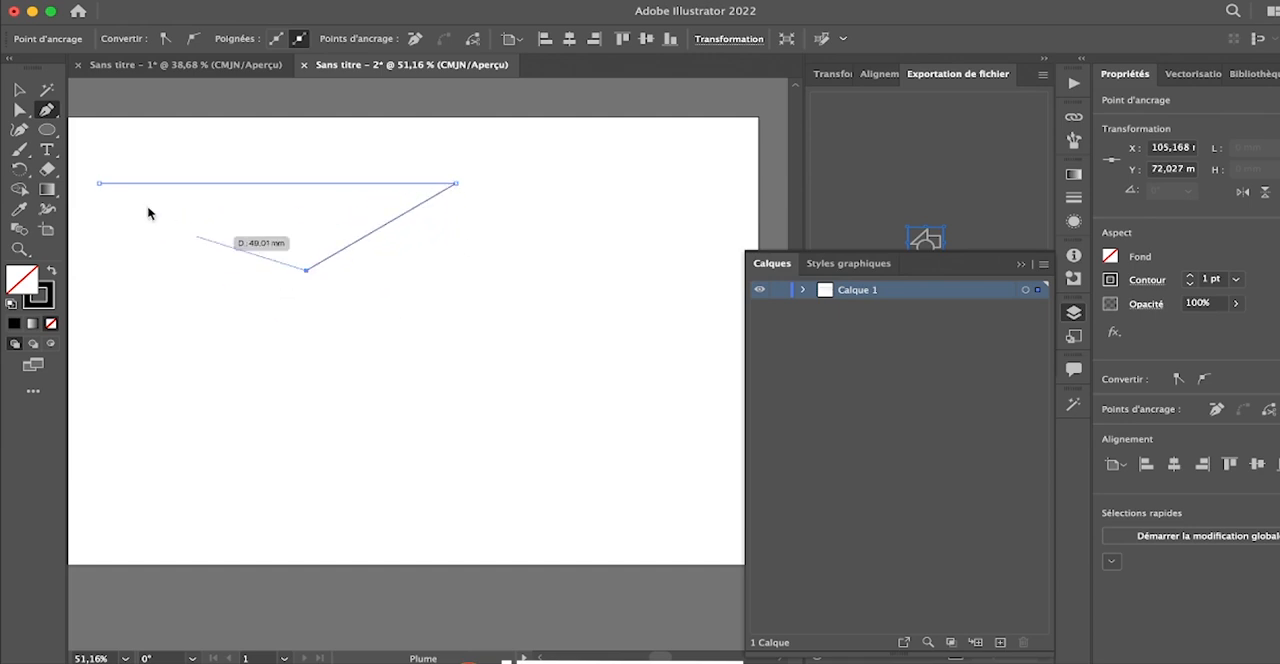
{"action": "left_click", "coordinate": [99, 185]}
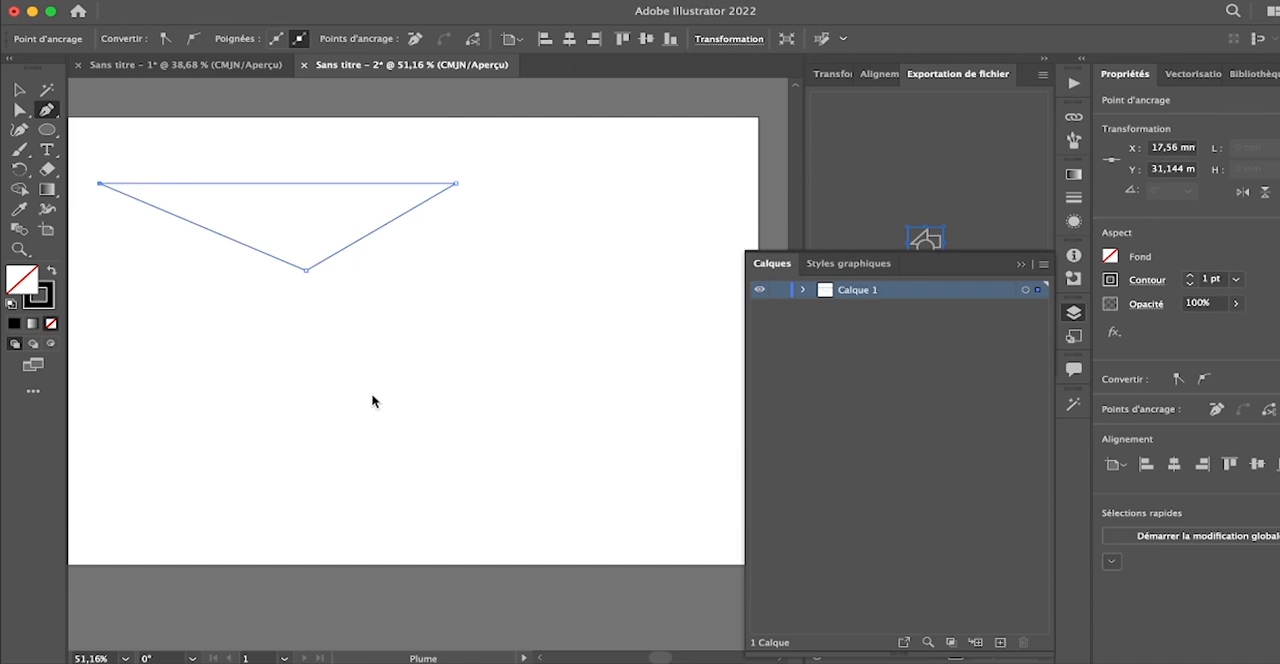
- Draw an open horizontal line about 132 mm long below the triangle with the Pen tool, and deselect it
{"action": "left_click", "coordinate": [125, 325]}
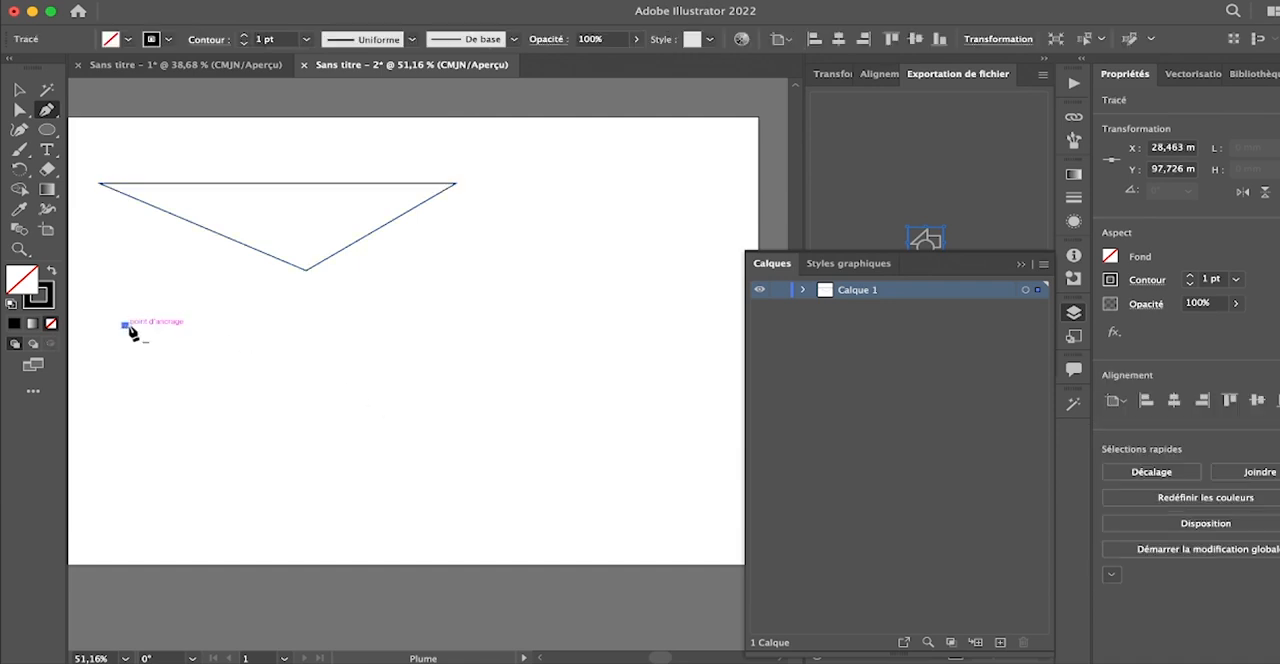
{"action": "left_click", "coordinate": [437, 325]}
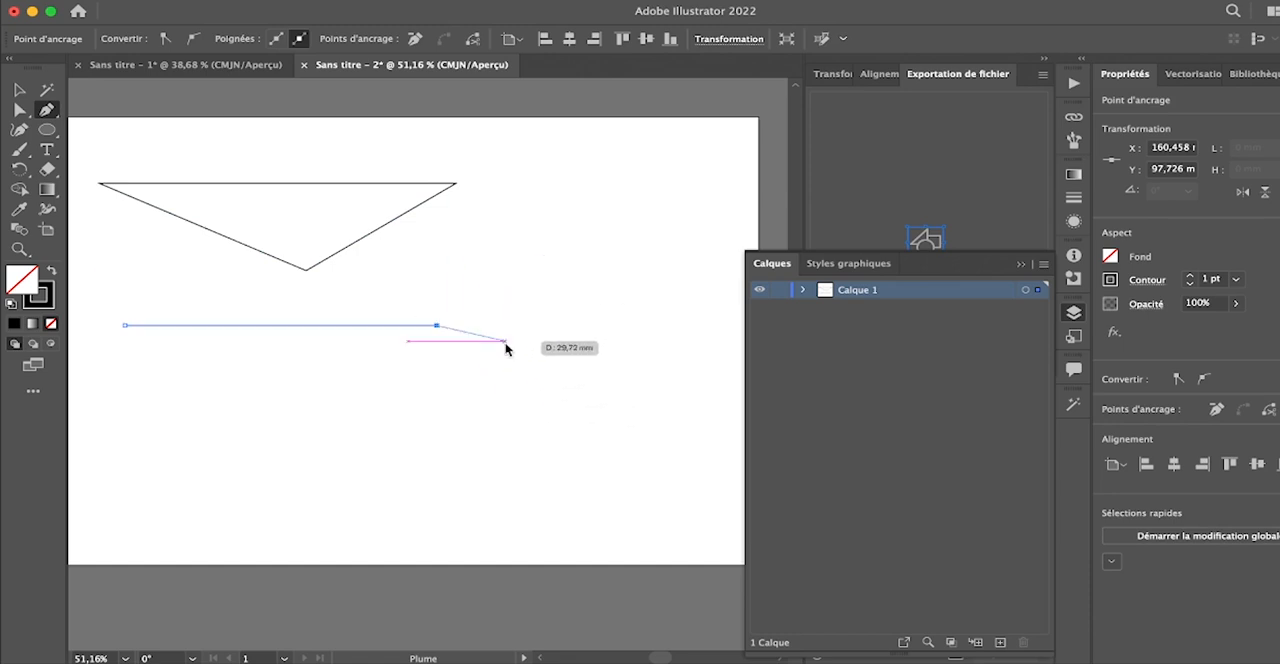
{"action": "key", "text": "Escape"}
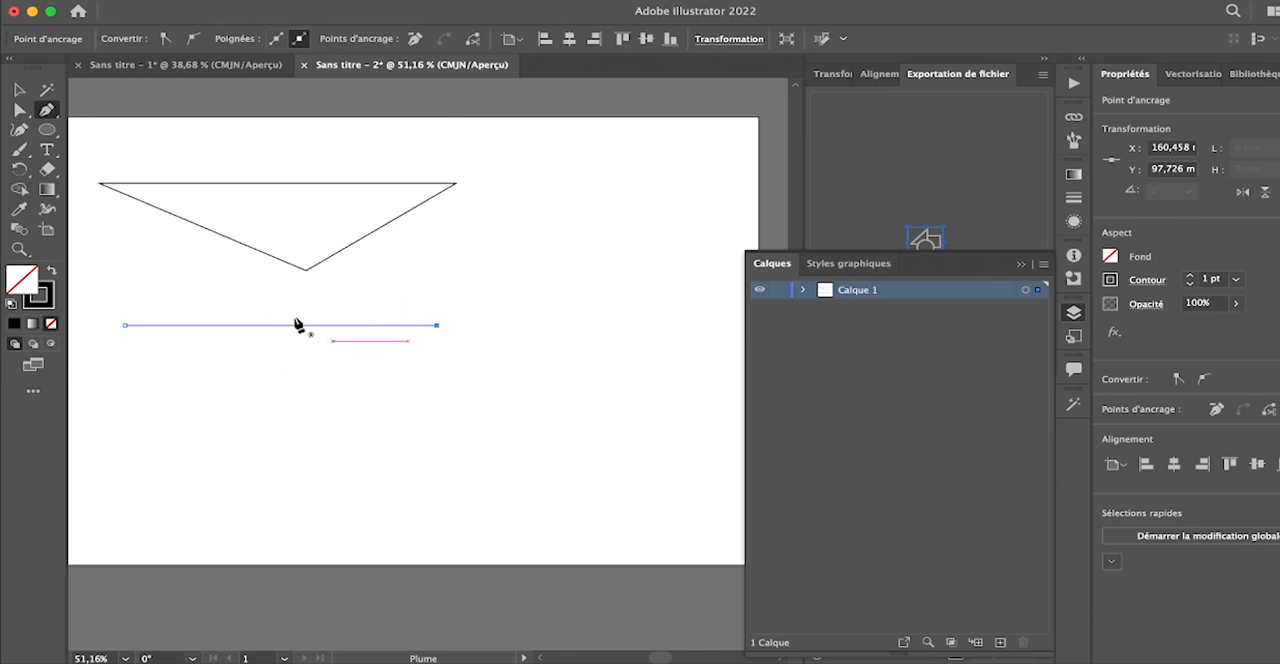
{"action": "left_click", "coordinate": [19, 89]}
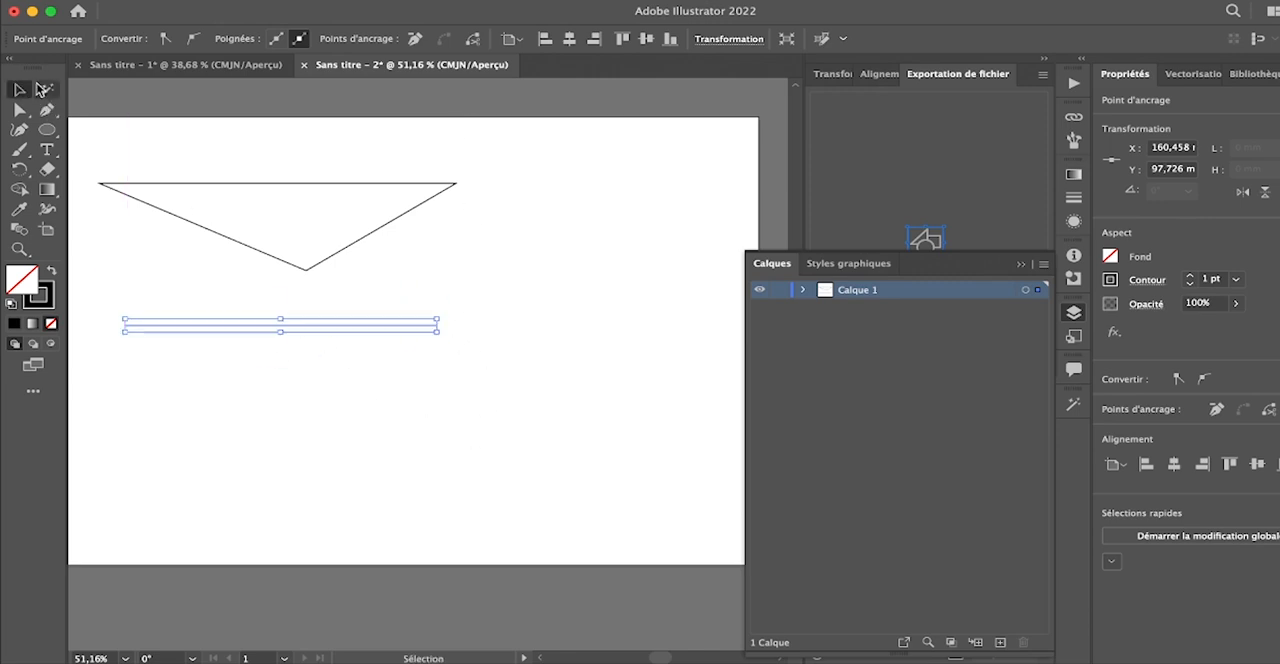
{"action": "left_click", "coordinate": [513, 282]}
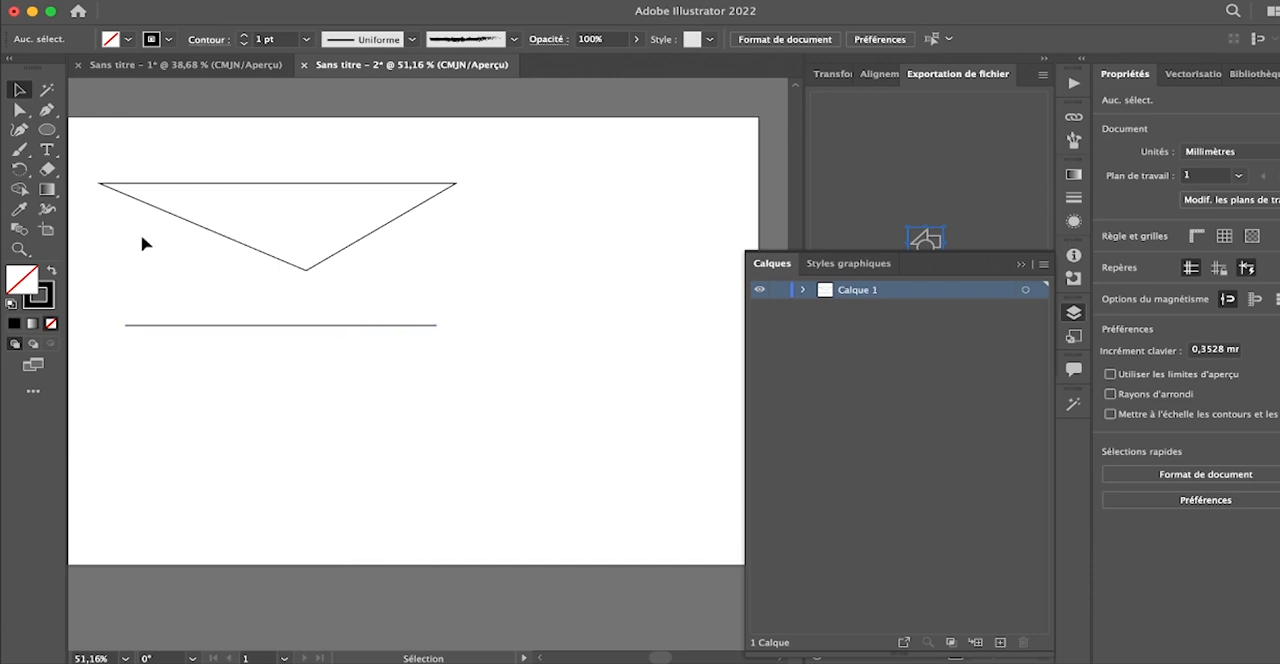
- Draw a closed irregular five-sided polygon beside the triangle with the Pen tool
{"action": "left_click", "coordinate": [46, 109]}
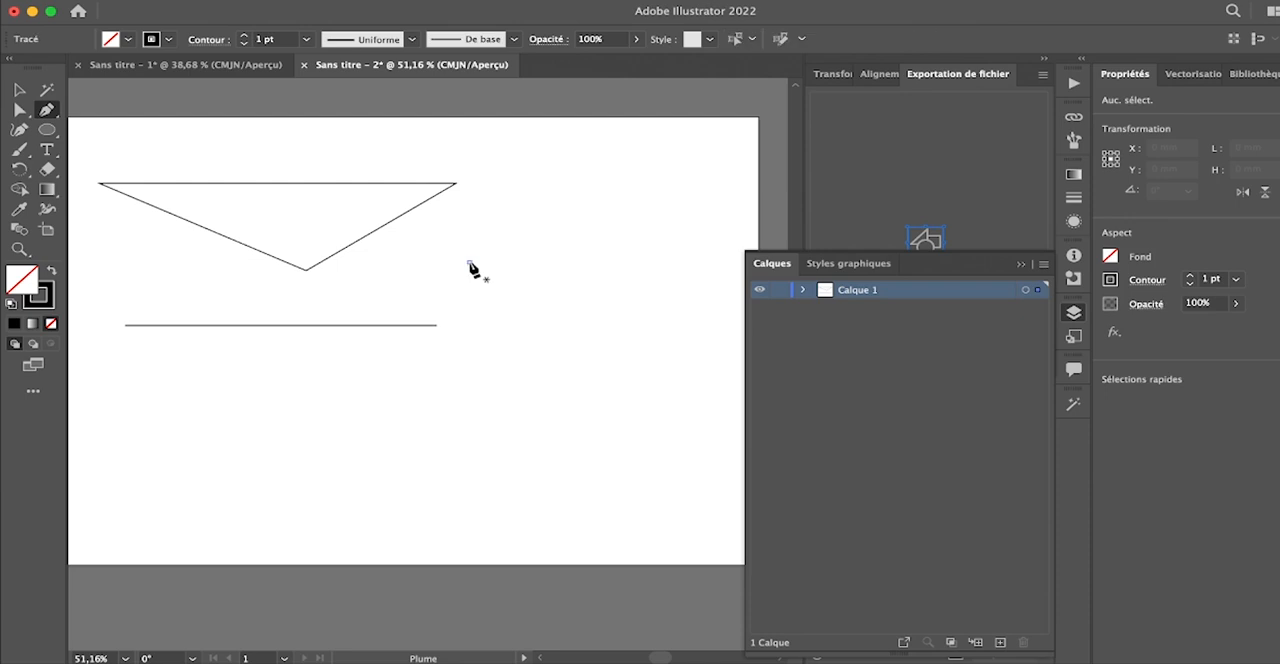
{"action": "left_click", "coordinate": [470, 263]}
{"action": "left_click", "coordinate": [556, 164]}
{"action": "left_click", "coordinate": [689, 164]}
{"action": "left_click", "coordinate": [689, 321]}
{"action": "left_click", "coordinate": [512, 356]}
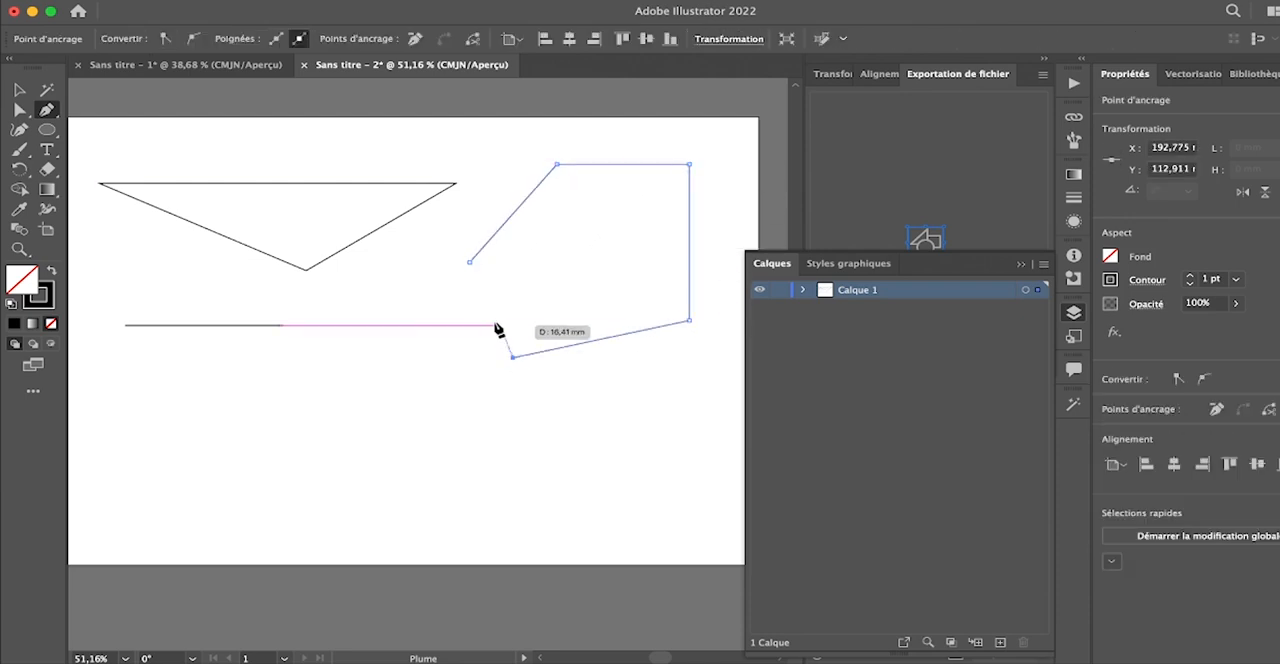
{"action": "left_click", "coordinate": [470, 263]}
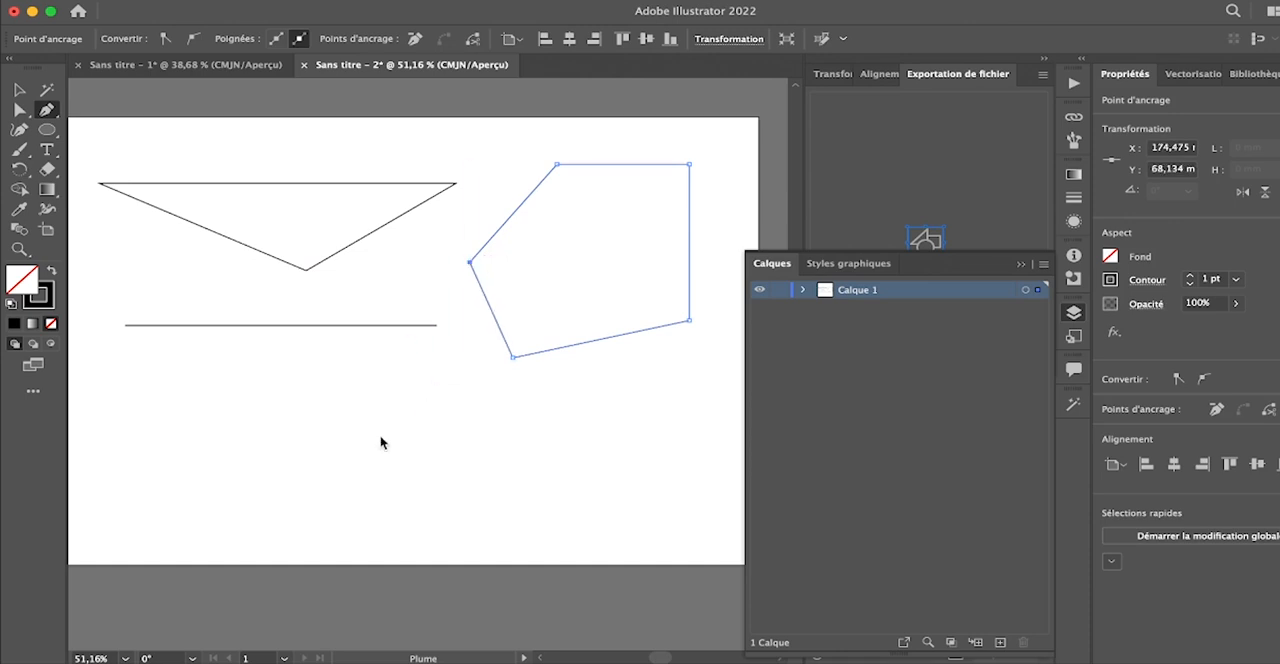
- Draw an open V-shaped path of two segments below the horizontal line, with its corner pointing left
{"action": "left_click", "coordinate": [396, 358]}
{"action": "left_click", "coordinate": [161, 443]}
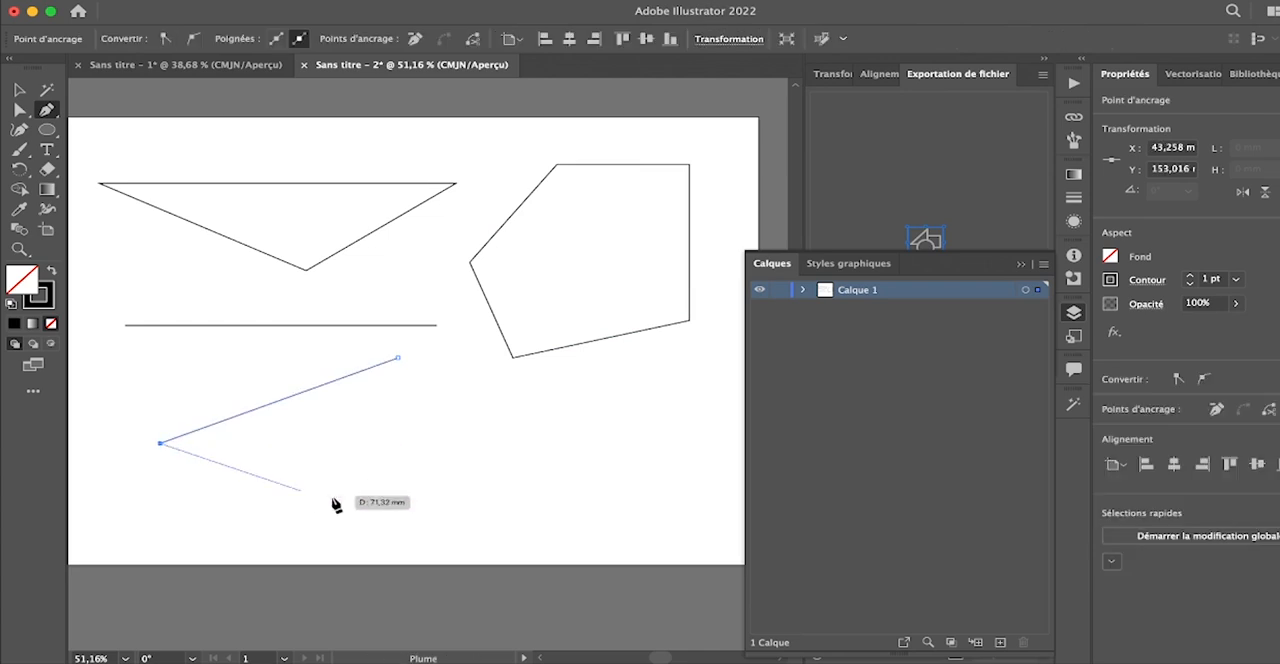
{"action": "left_click", "coordinate": [397, 514]}
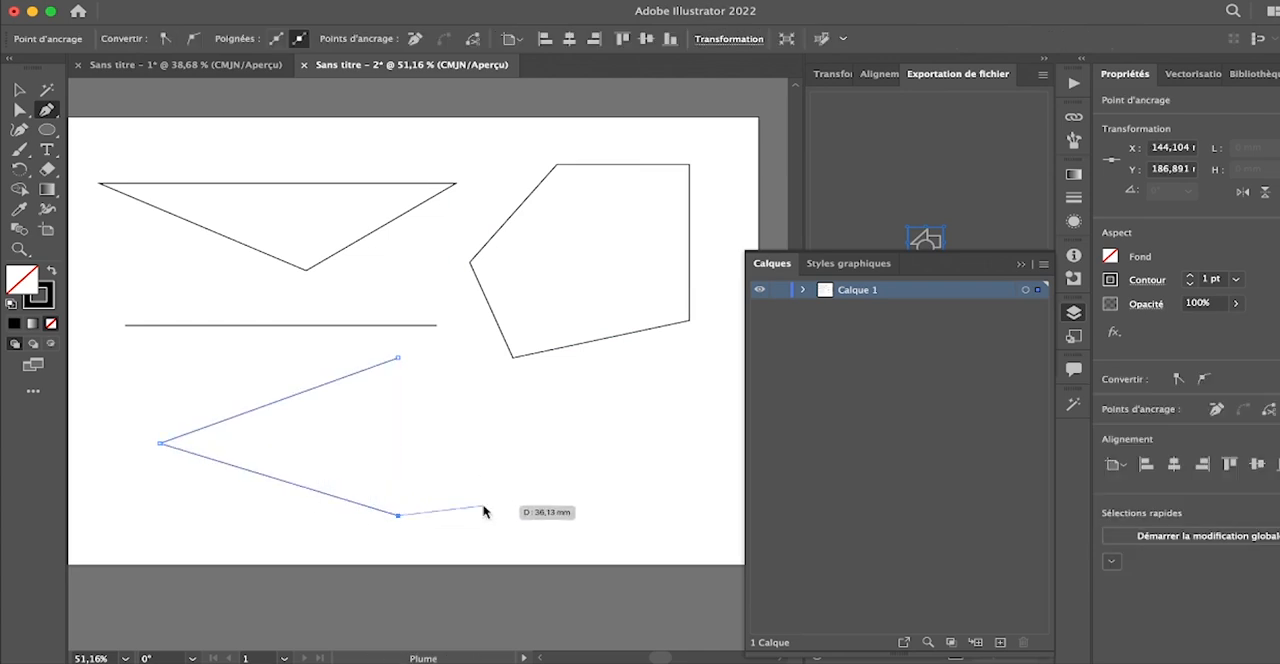
{"action": "key", "text": "Escape"}
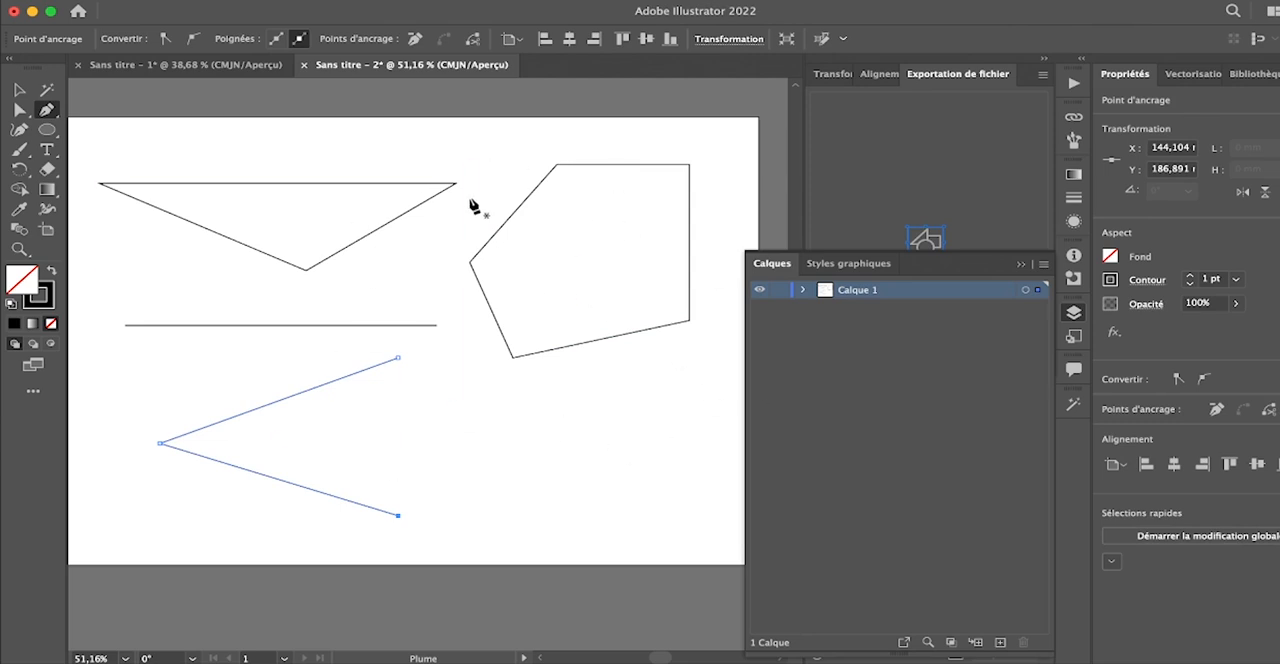
- Select all the shapes drawn on the artboard and delete them
{"action": "left_click", "coordinate": [19, 90]}
{"action": "left_click_drag", "start_coordinate": [146, 134], "coordinate": [666, 489]}
{"action": "key", "text": "Delete"}
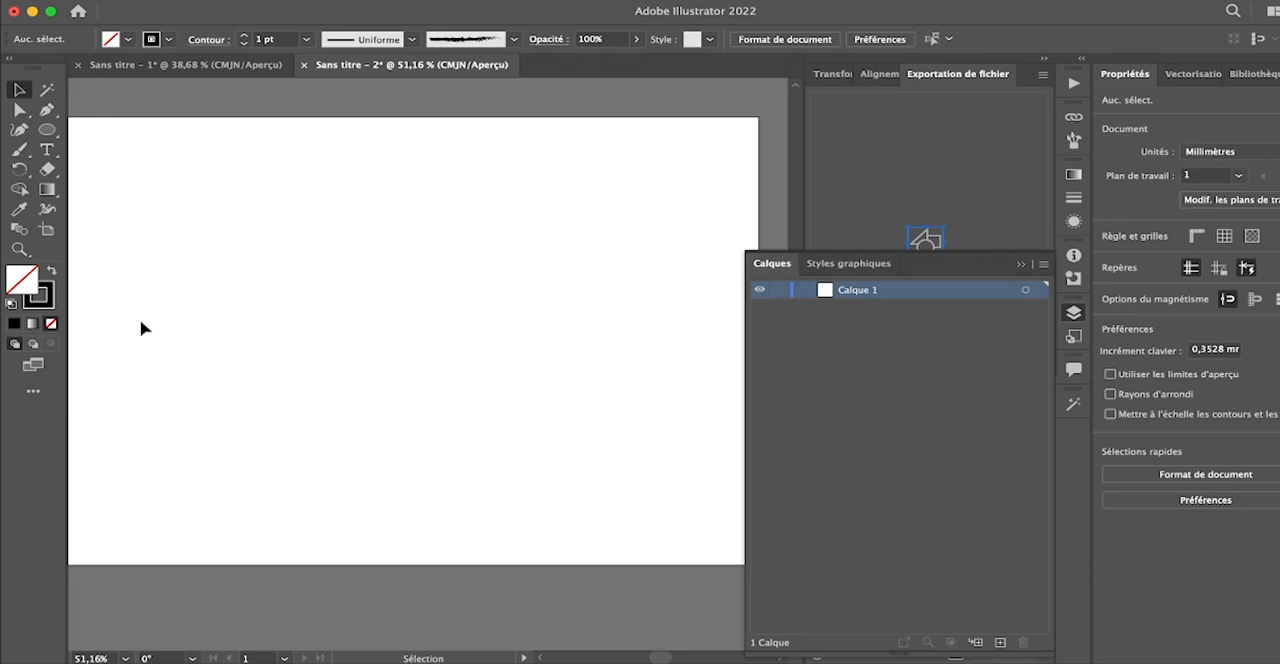
- Draw a path with the Pen tool: a straight horizontal segment about 61 mm long, then three curved segments winding up and down
{"action": "left_click", "coordinate": [46, 109]}
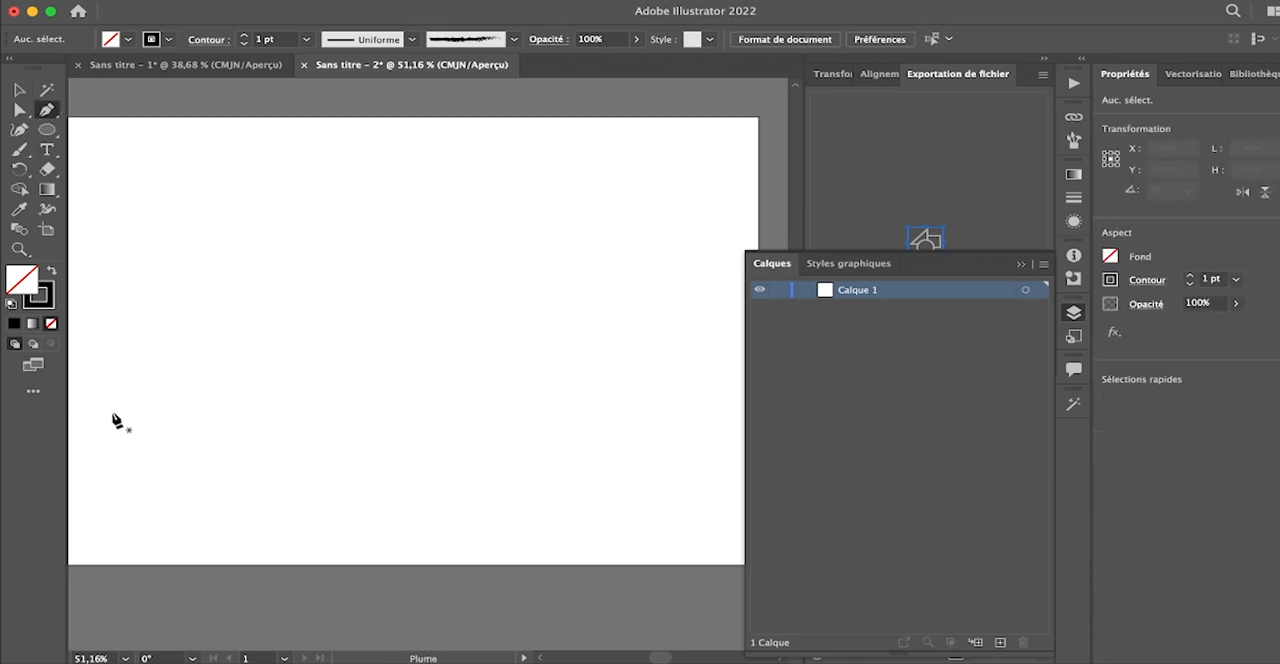
{"action": "left_click", "coordinate": [90, 366]}
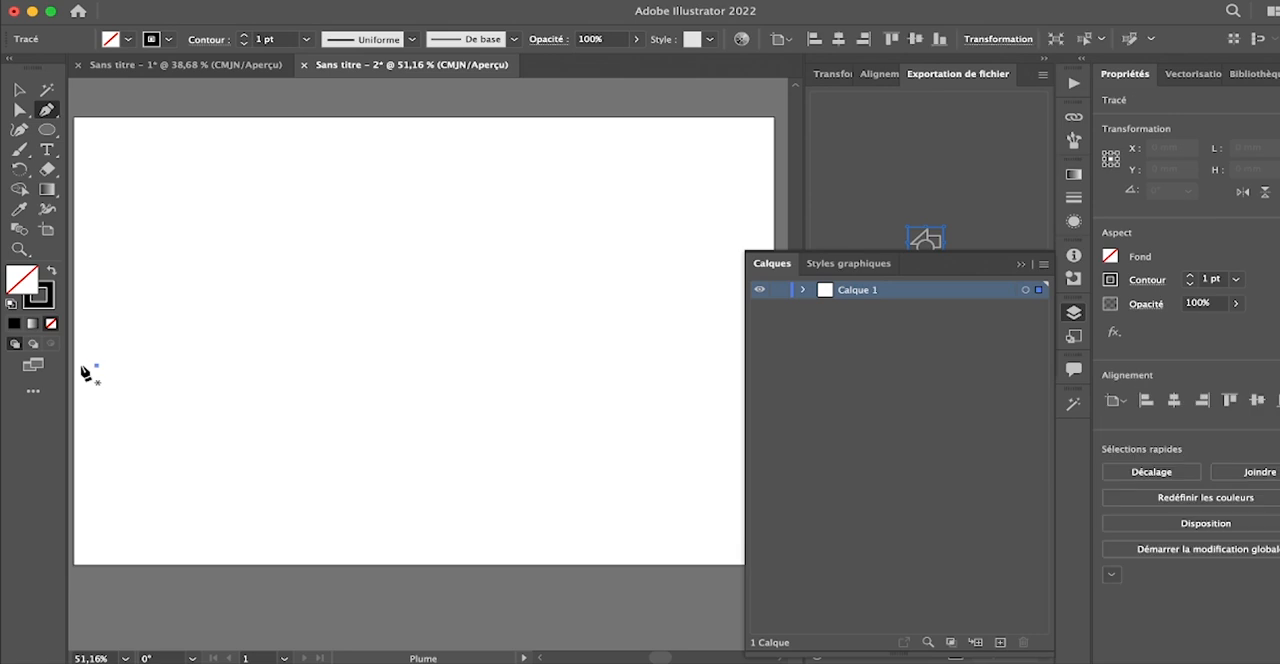
{"action": "left_click", "coordinate": [241, 366]}
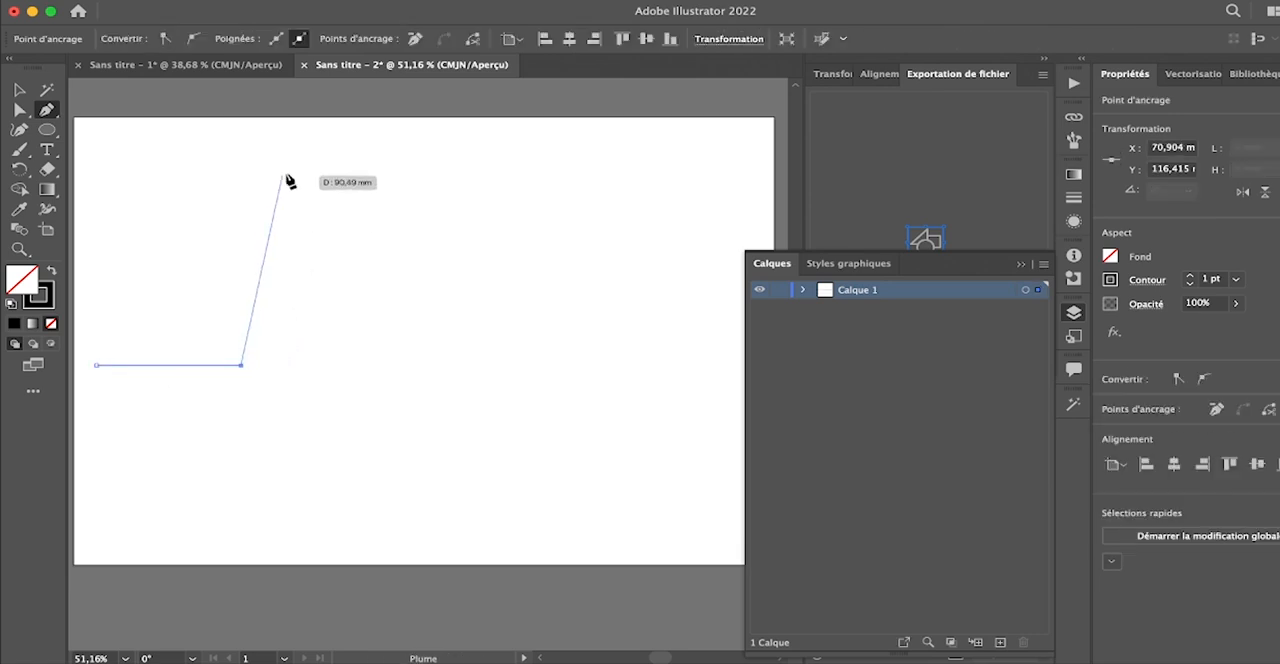
{"action": "left_click", "coordinate": [381, 176]}
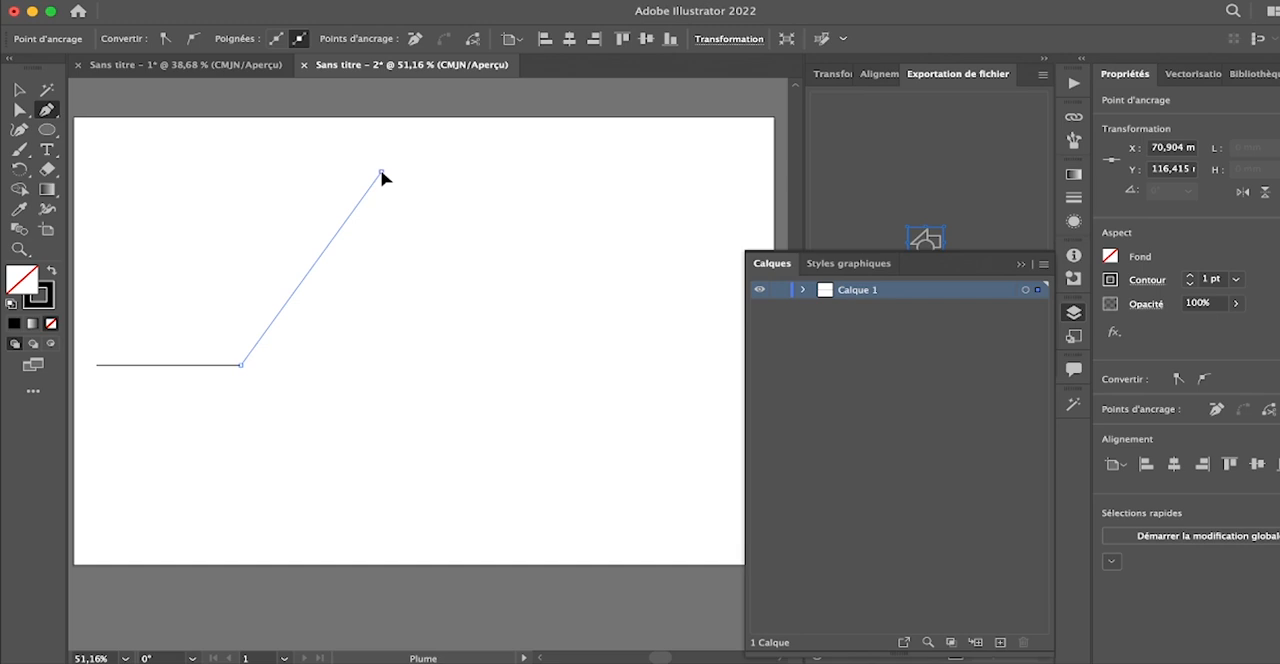
{"action": "left_click_drag", "start_coordinate": [383, 177], "coordinate": [540, 177]}
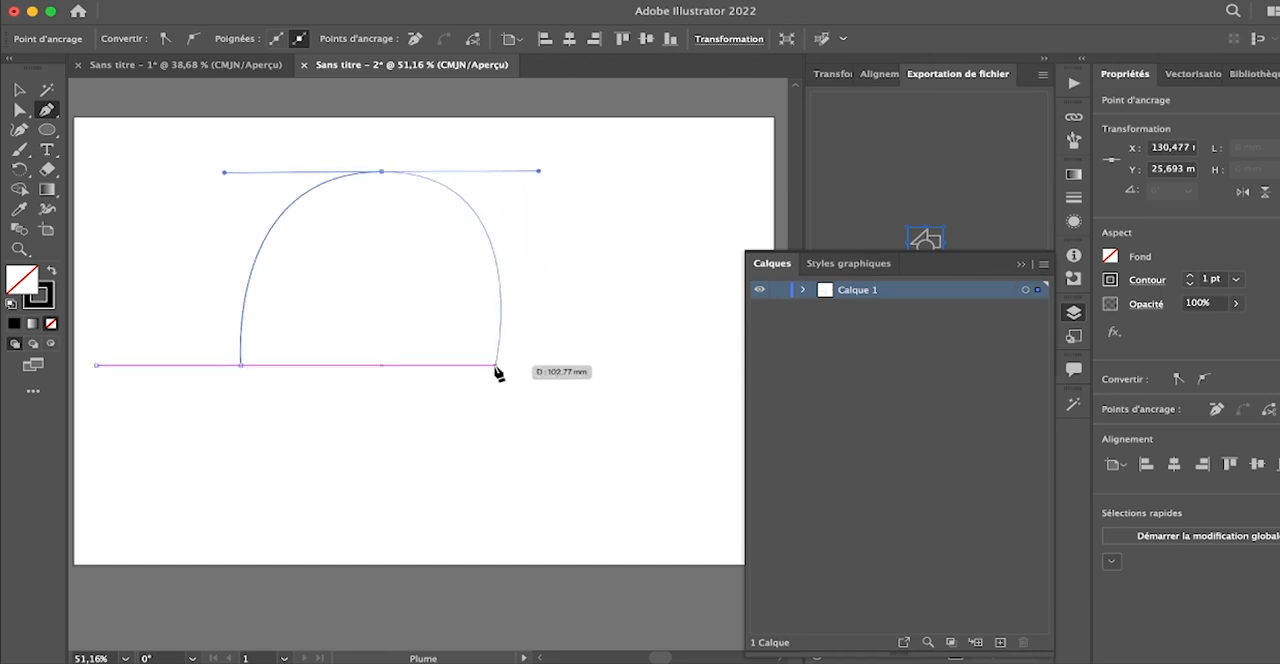
{"action": "left_click", "coordinate": [495, 366]}
{"action": "left_click_drag", "start_coordinate": [495, 366], "coordinate": [681, 366]}
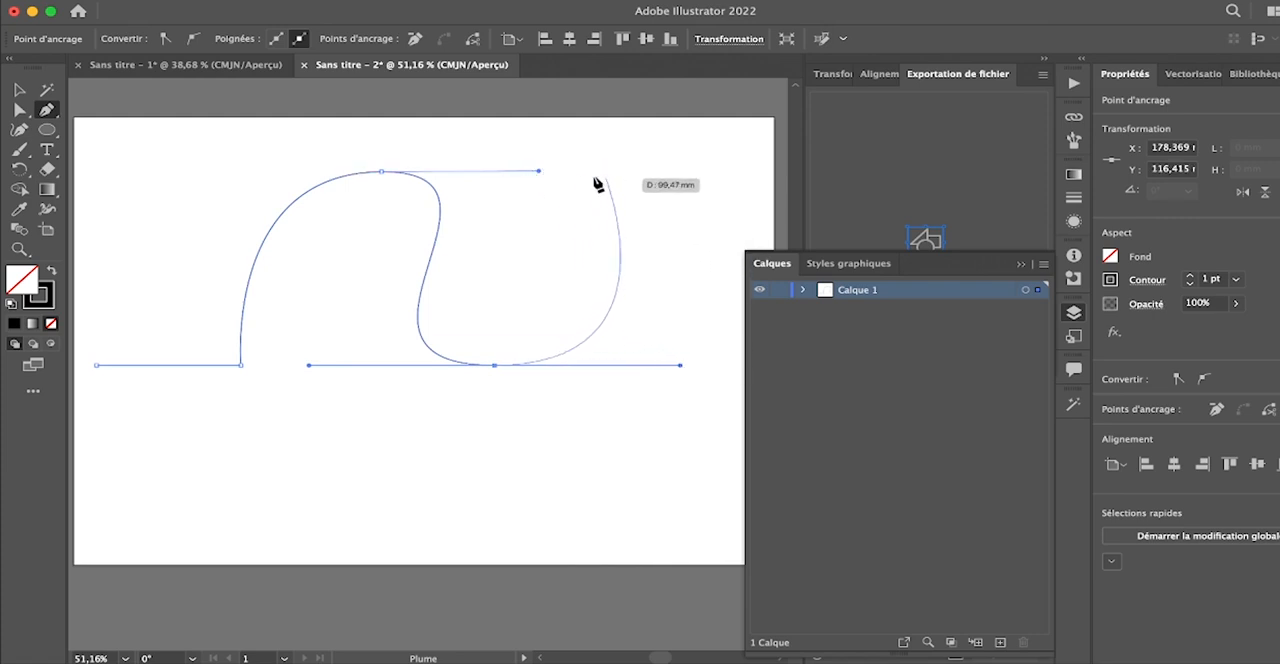
{"action": "left_click_drag", "start_coordinate": [521, 186], "coordinate": [646, 169]}
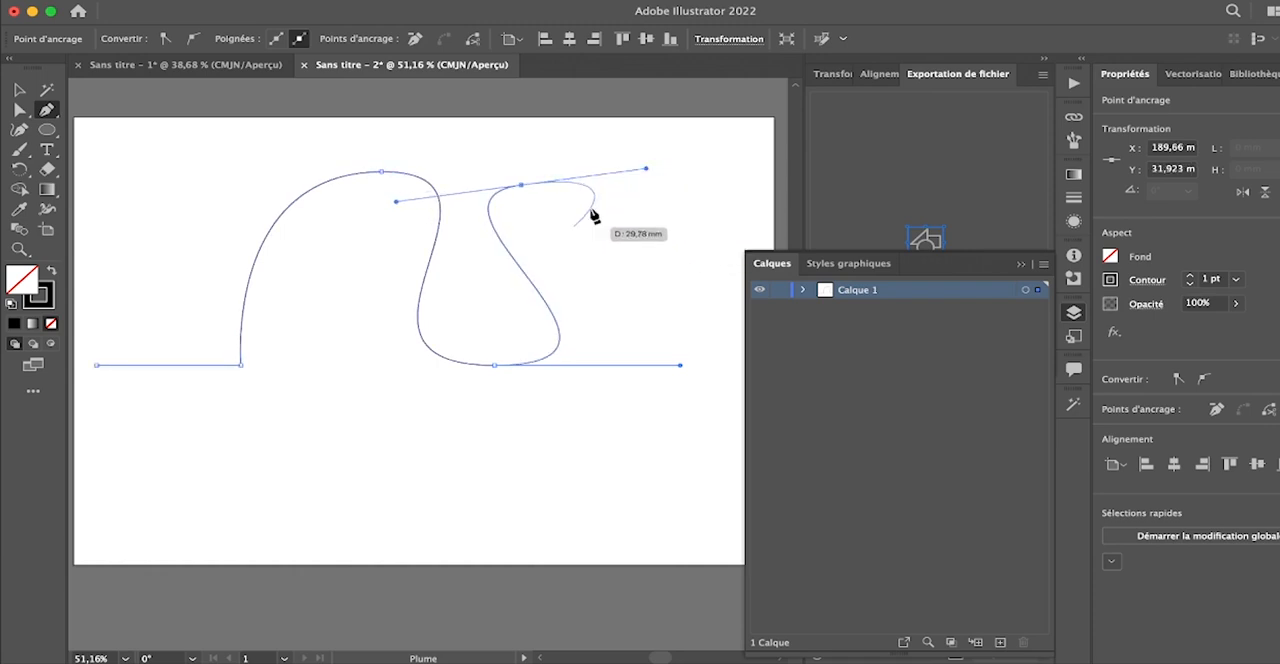
- Turn the path's last curved anchor into a corner, continue with five straight zigzag segments, and end the path
{"action": "left_click", "coordinate": [520, 185]}
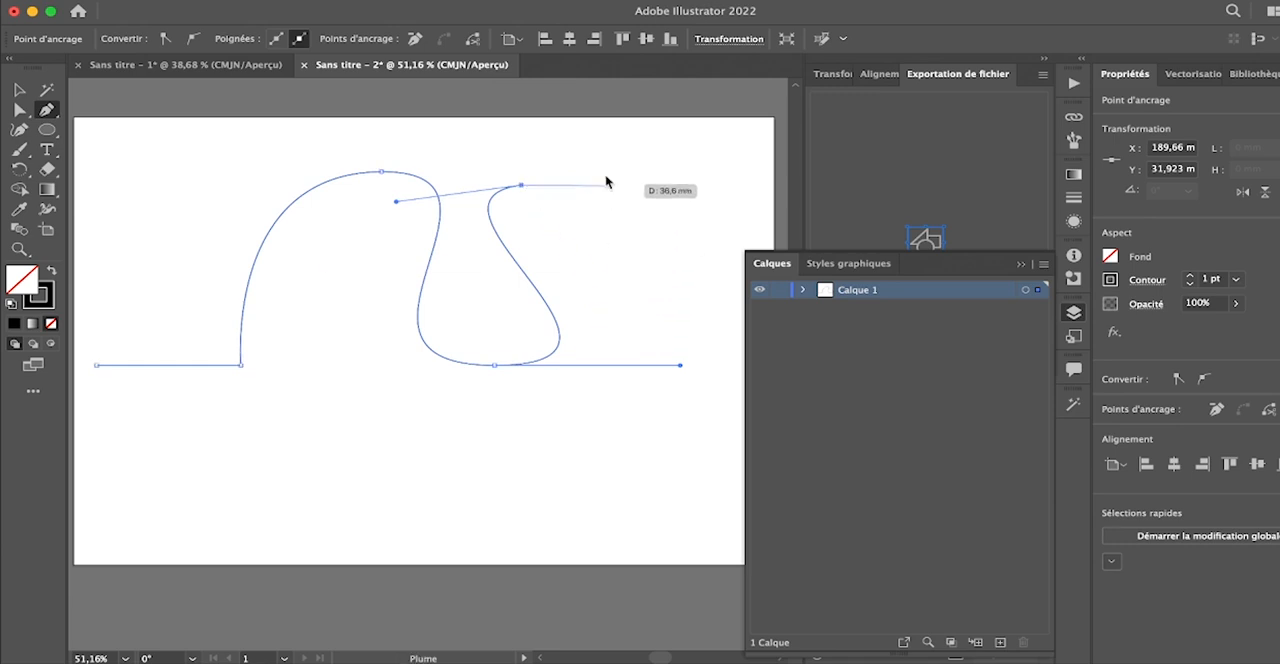
{"action": "left_click", "coordinate": [604, 424]}
{"action": "left_click", "coordinate": [631, 227]}
{"action": "left_click", "coordinate": [661, 293]}
{"action": "left_click", "coordinate": [736, 189]}
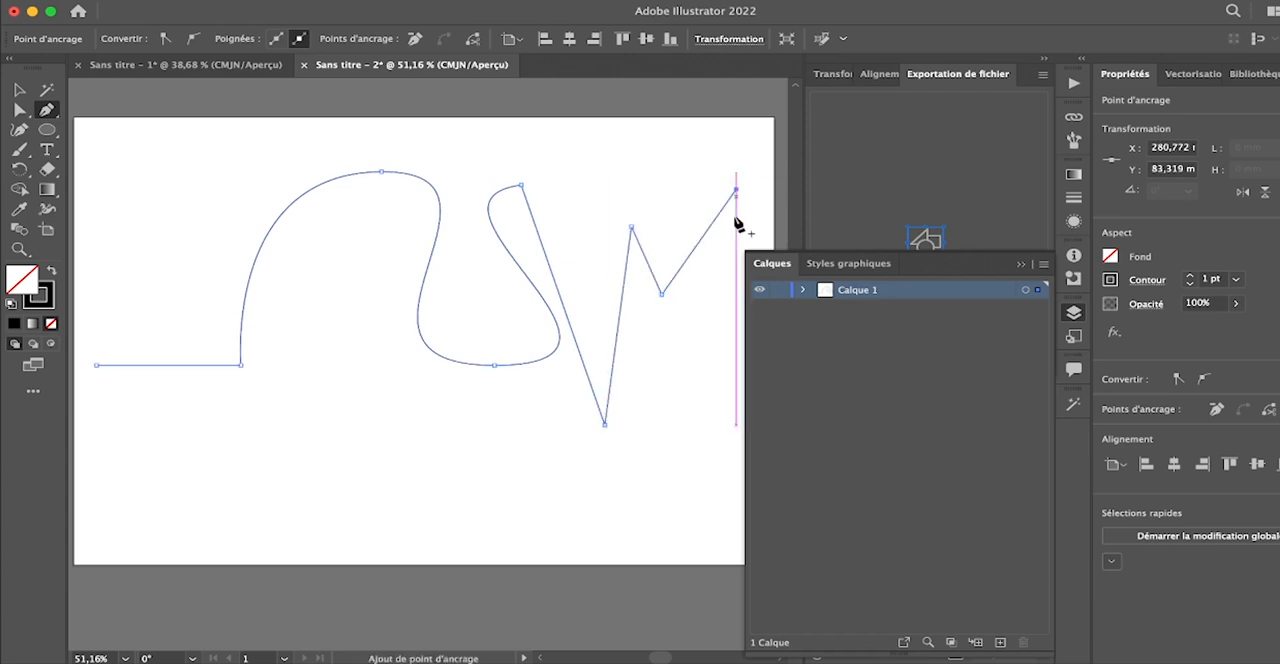
{"action": "left_click", "coordinate": [707, 372]}
{"action": "scroll", "coordinate": [789, 180], "scroll_direction": "up", "scroll_amount": 5}
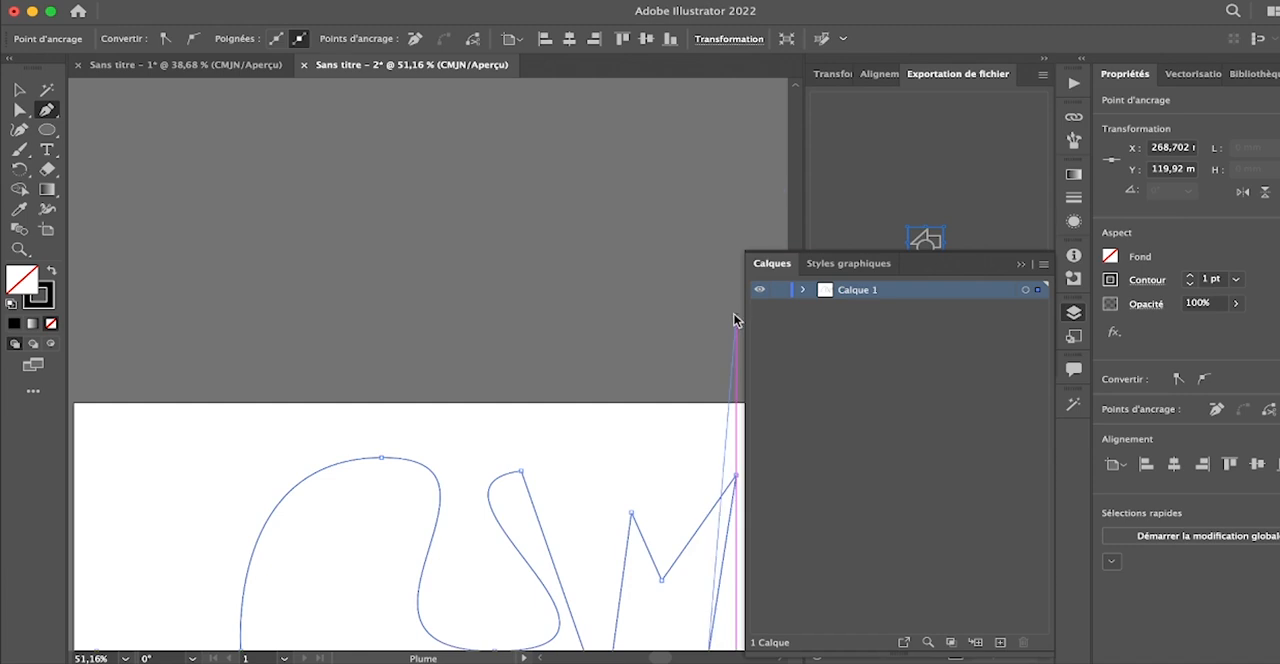
{"action": "scroll", "coordinate": [734, 318], "scroll_direction": "down", "scroll_amount": 5}
{"action": "key", "text": "Escape"}
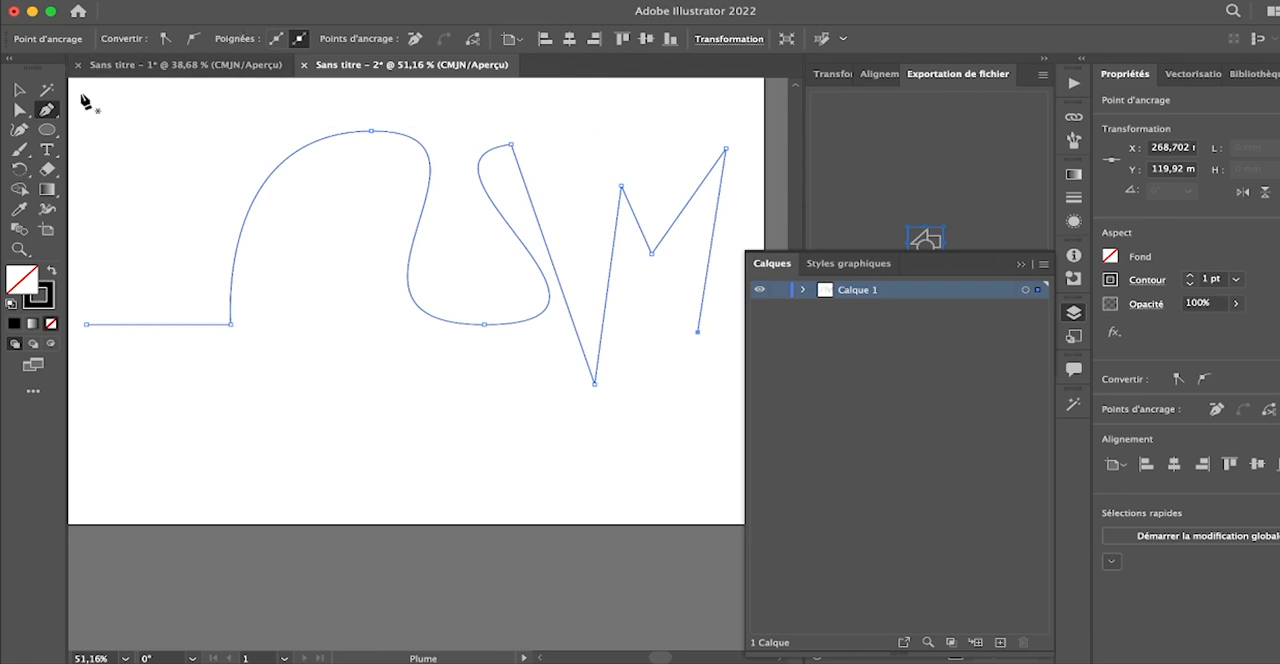
- Select the whole mixed straight-and-curved path and delete it from the artboard
{"action": "scroll", "coordinate": [293, 195], "scroll_direction": "down", "scroll_amount": 2}
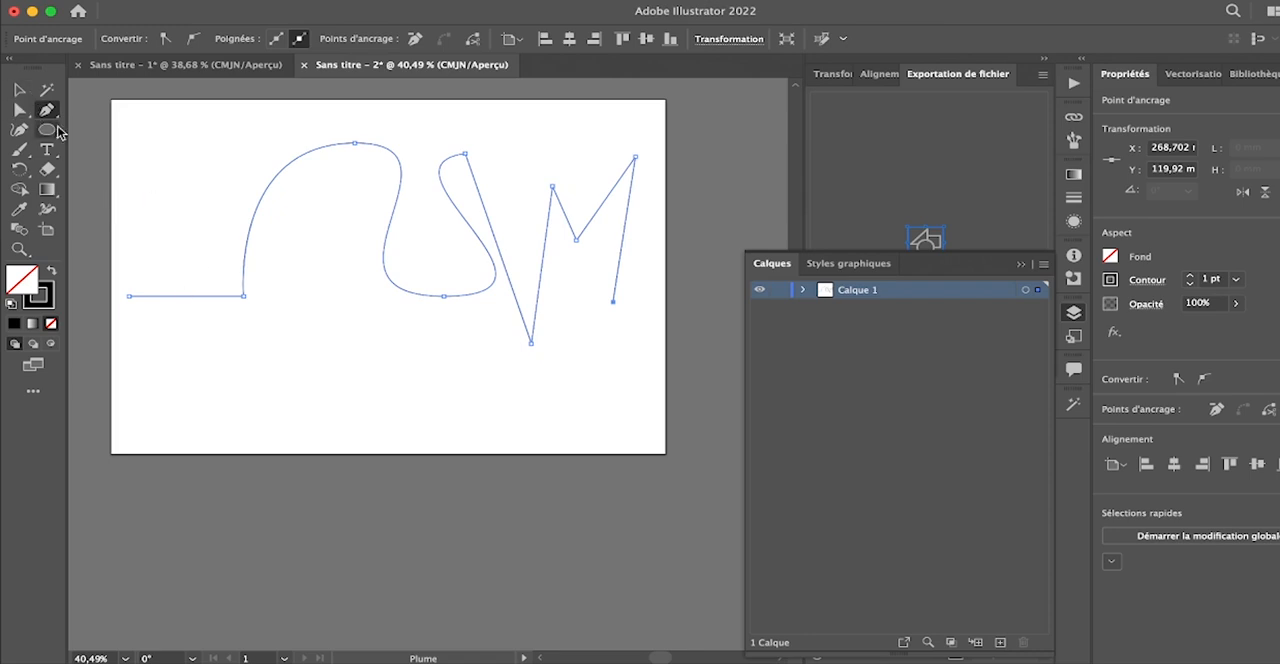
{"action": "left_click", "coordinate": [19, 91]}
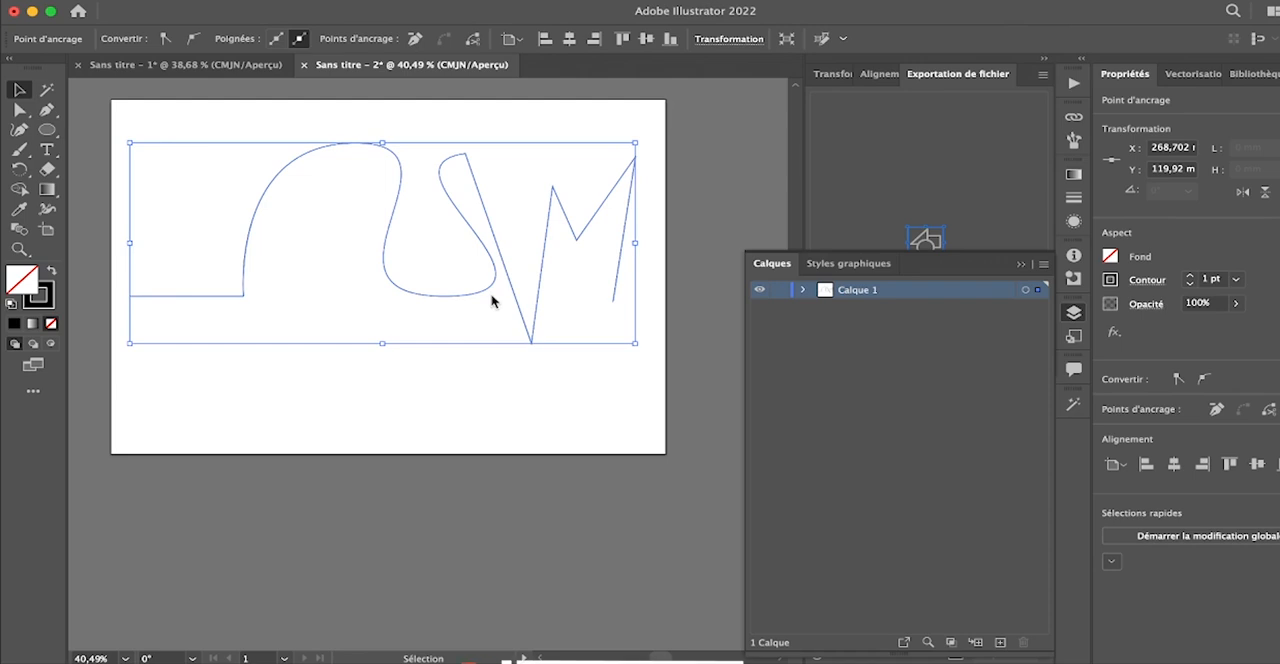
{"action": "key", "text": "Delete"}
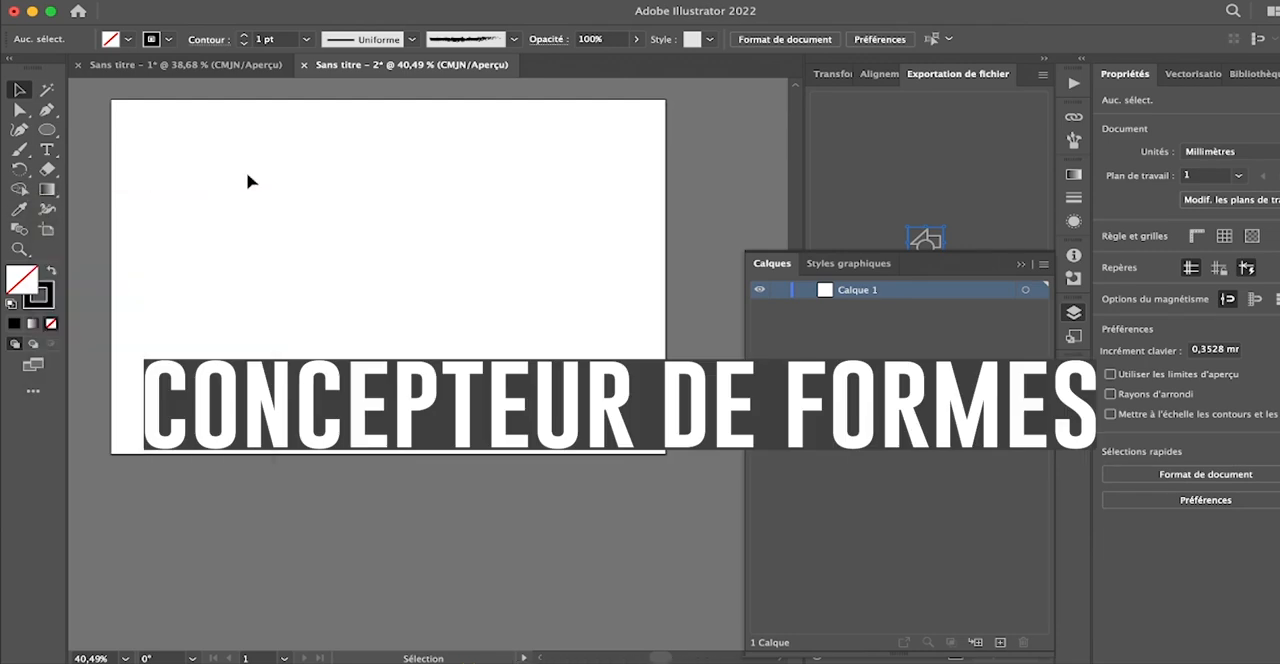
- Draw three overlapping ellipses side by side, the left about 114 by 143 mm and the right about 74 by 121 mm
{"action": "left_click", "coordinate": [48, 127]}
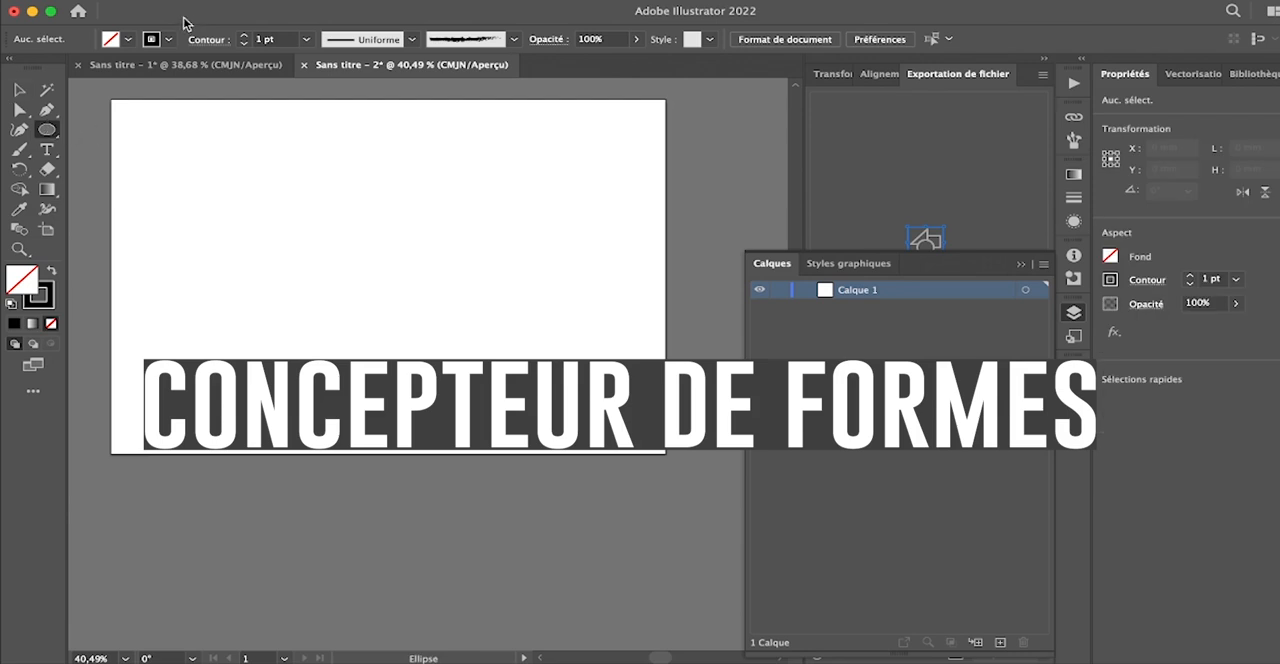
{"action": "mouse_move", "coordinate": [135, 160]}
{"action": "left_mouse_down"}
{"action": "mouse_move", "coordinate": [303, 415]}
{"action": "mouse_move", "coordinate": [348, 400]}
{"action": "left_mouse_up"}
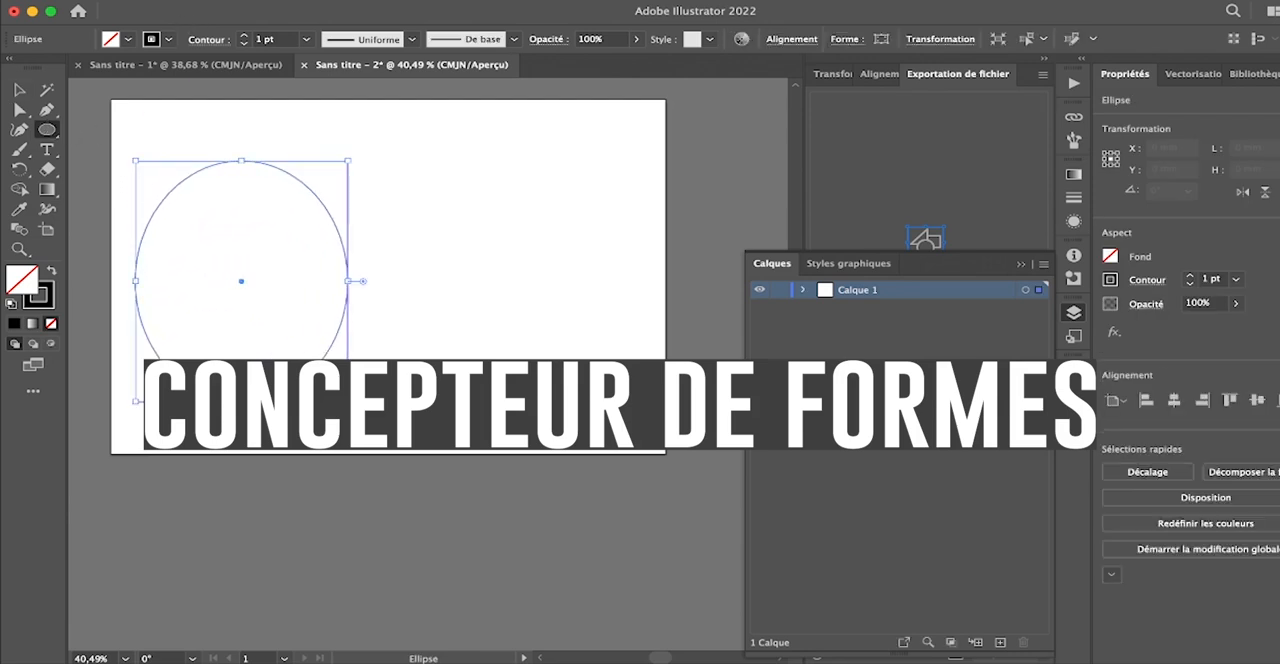
{"action": "left_click_drag", "start_coordinate": [305, 127], "coordinate": [475, 369]}
{"action": "left_click_drag", "start_coordinate": [570, 174], "coordinate": [431, 376]}
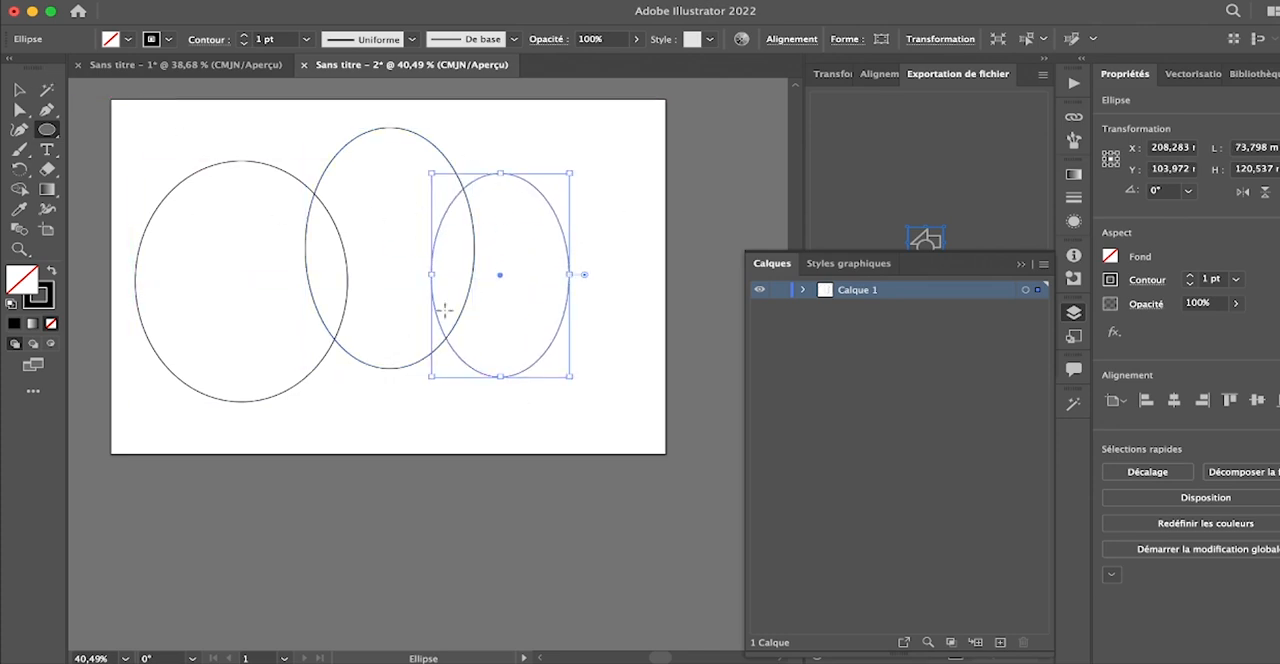
- Check that the three ellipses are separate objects by selecting each one in turn, and deselect
{"action": "left_click", "coordinate": [19, 90]}
{"action": "left_click", "coordinate": [217, 163]}
{"action": "left_click", "coordinate": [444, 157]}
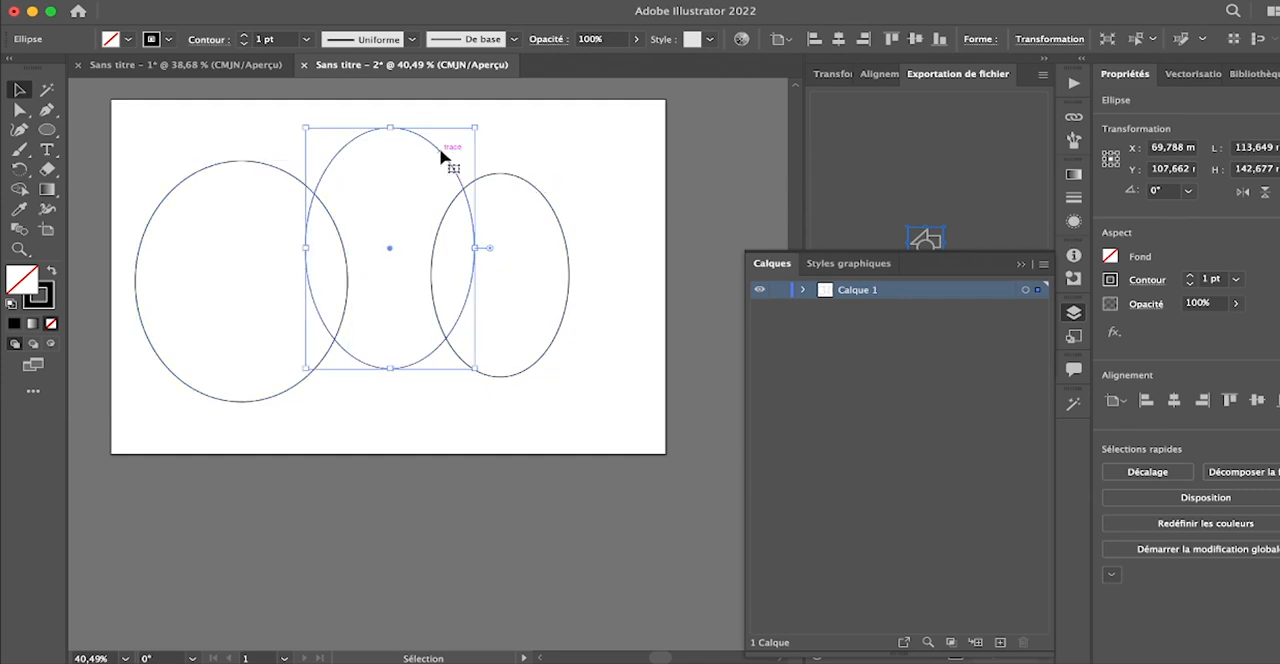
{"action": "left_click", "coordinate": [535, 189]}
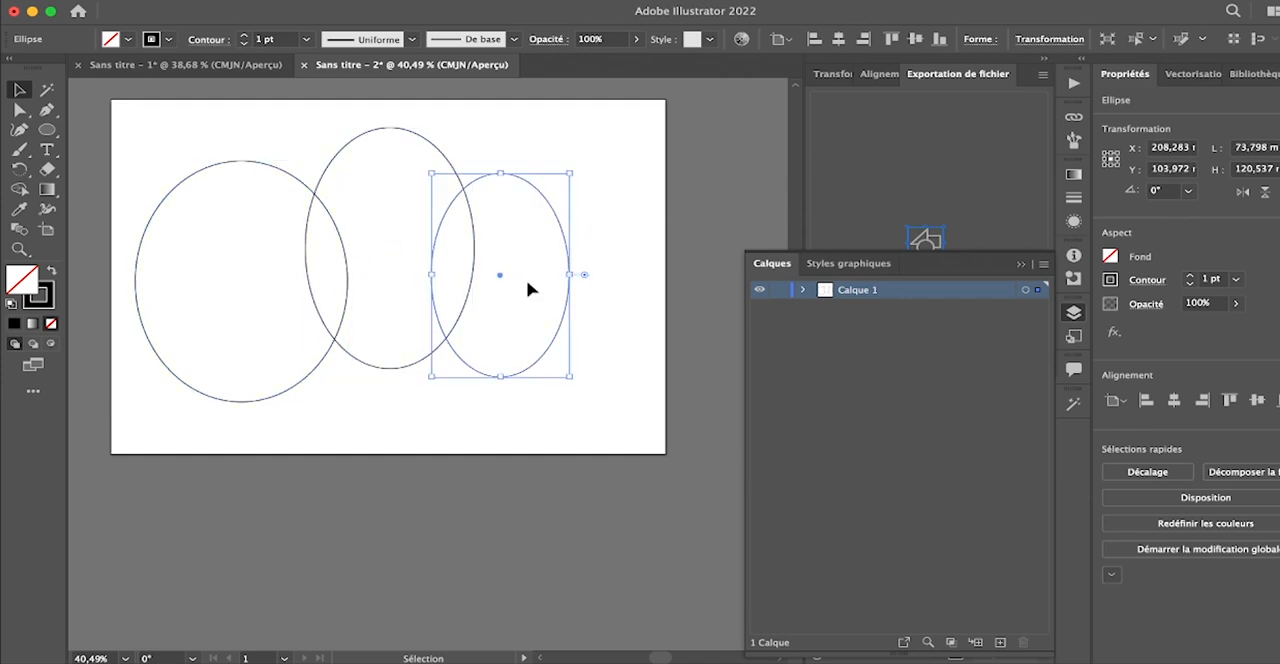
{"action": "left_click", "coordinate": [311, 158]}
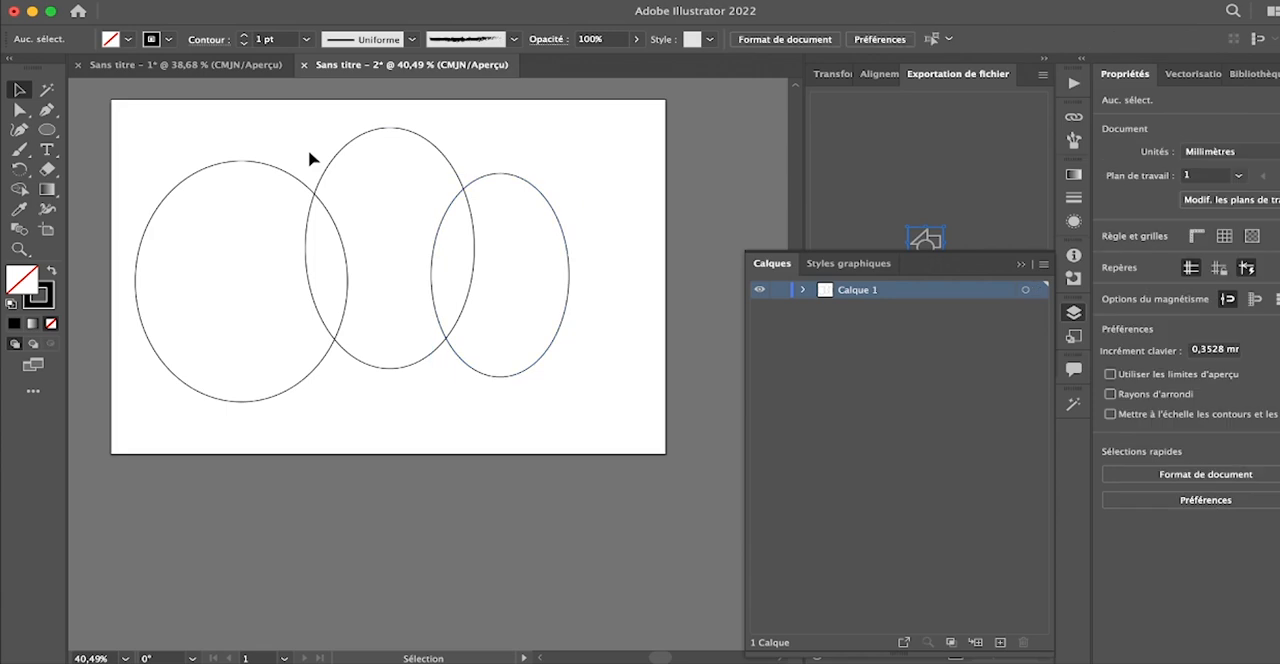
- Select all three ellipses and merge the left and middle ones into a single shape with the Shape Builder tool
{"action": "left_click_drag", "start_coordinate": [351, 150], "coordinate": [620, 369]}
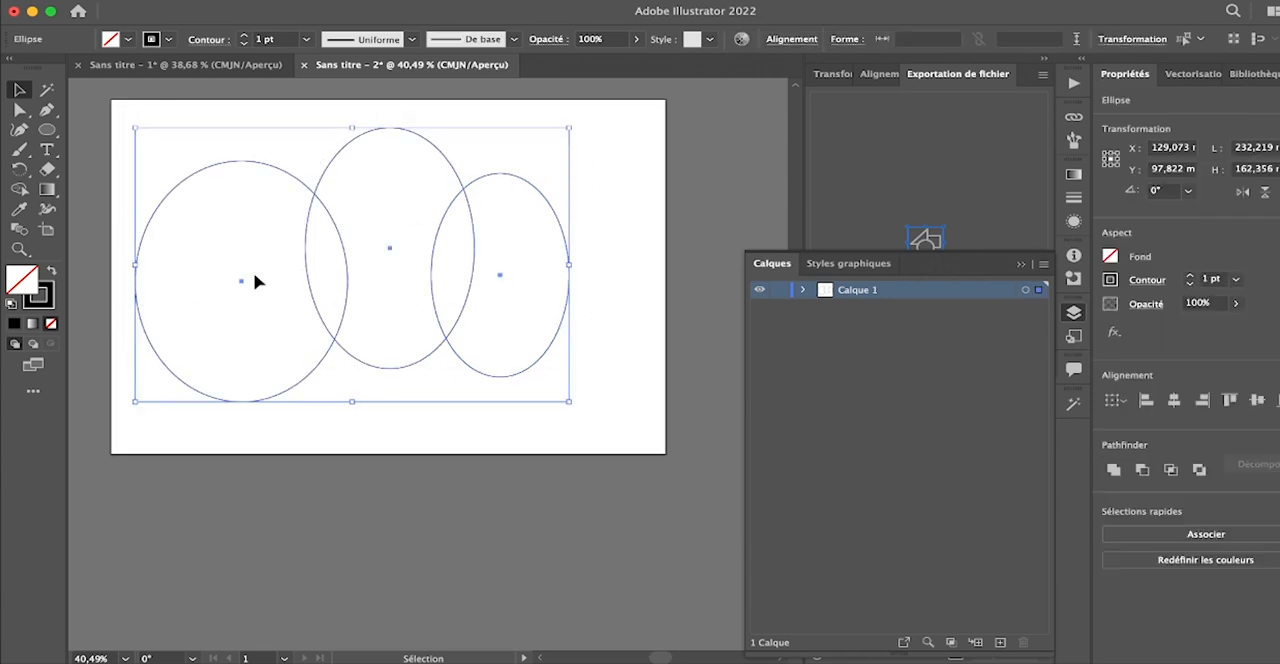
{"action": "left_click", "coordinate": [20, 191]}
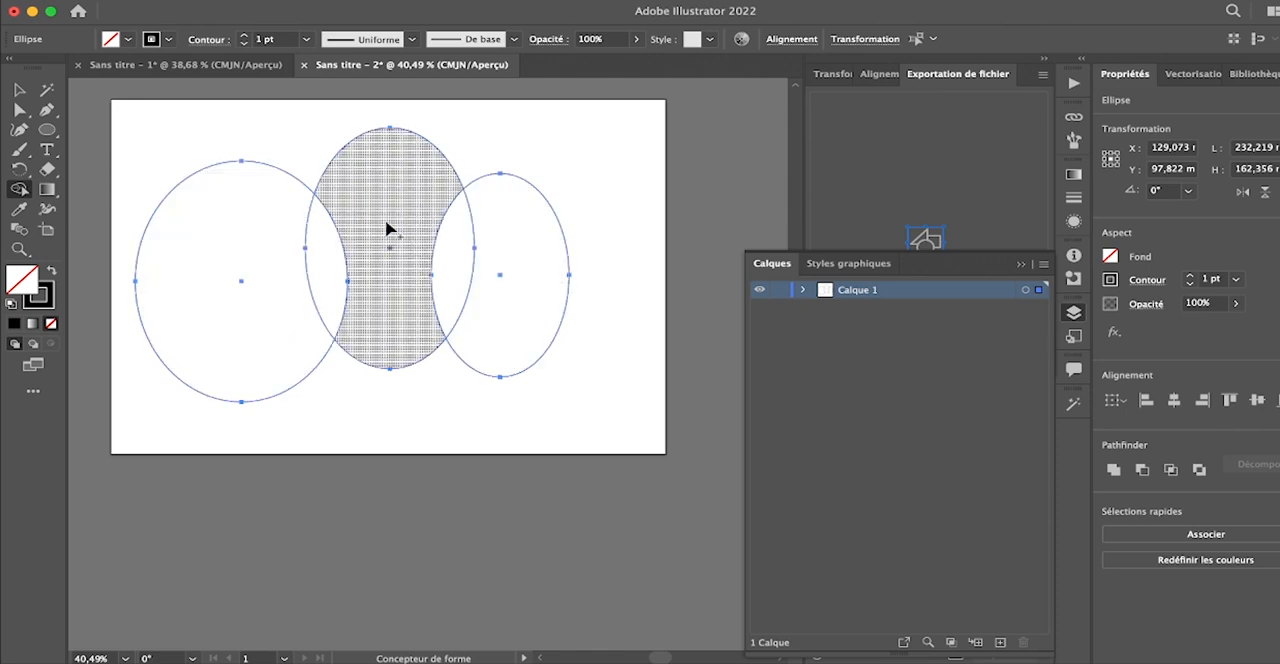
{"action": "scroll", "coordinate": [342, 218], "scroll_direction": "right", "scroll_amount": 1}
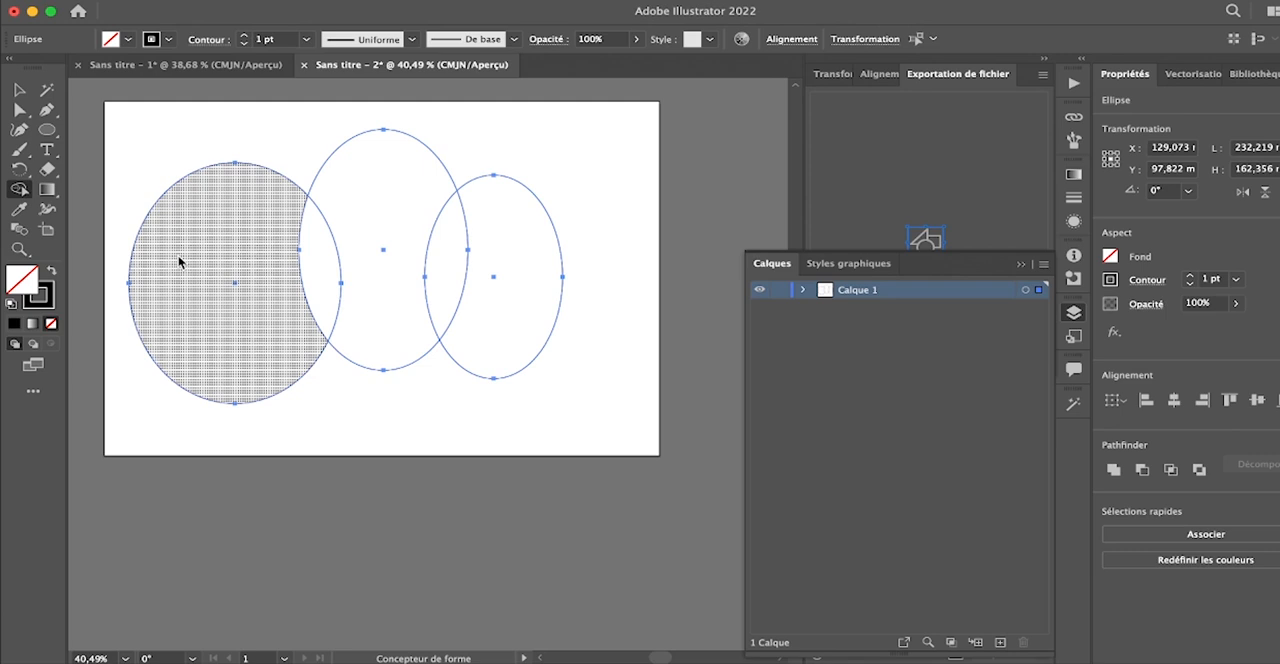
{"action": "left_click", "coordinate": [179, 262]}
{"action": "left_click_drag", "start_coordinate": [299, 256], "coordinate": [360, 258]}
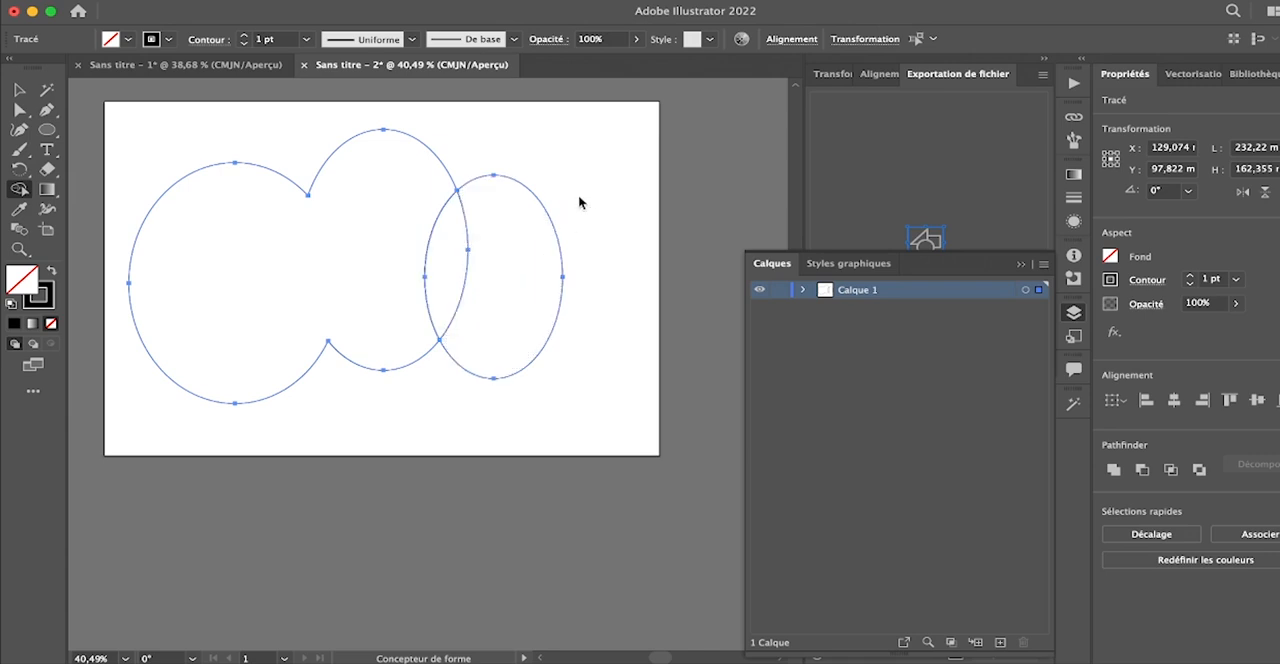
- Remove the right ellipse and its overlap with the merged shape using the Shape Builder tool, and deselect the result
{"action": "left_click", "coordinate": [520, 237], "text": "alt"}
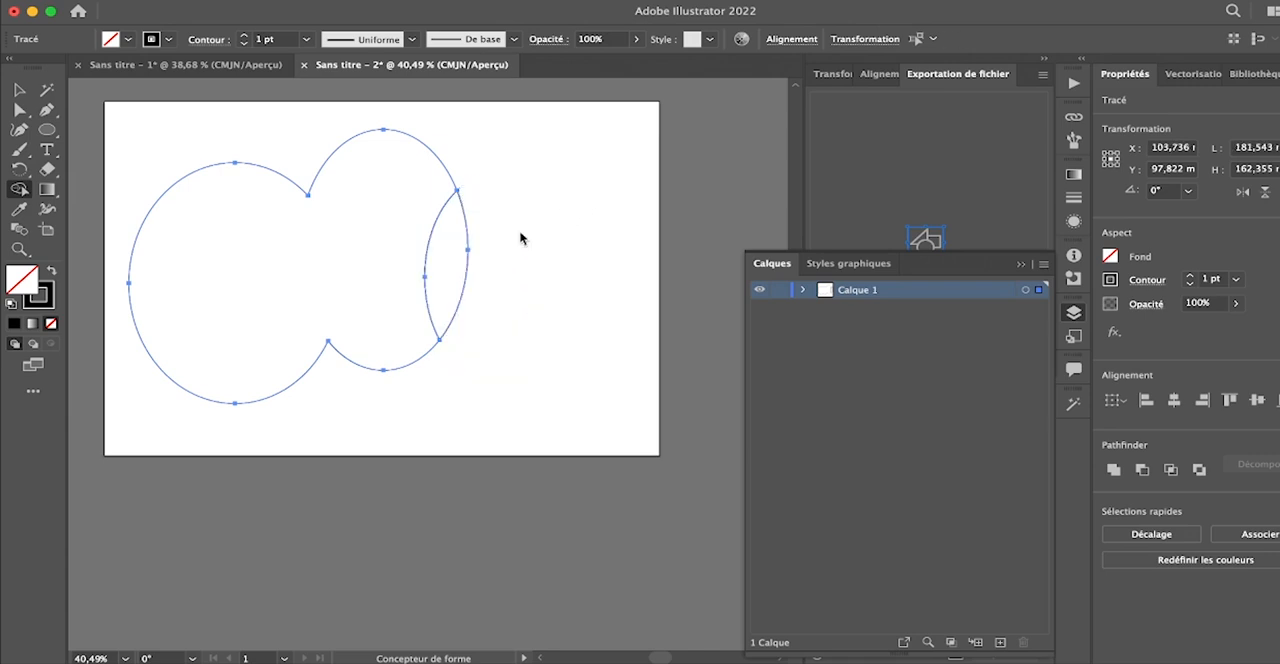
{"action": "left_click", "coordinate": [460, 236], "text": "alt"}
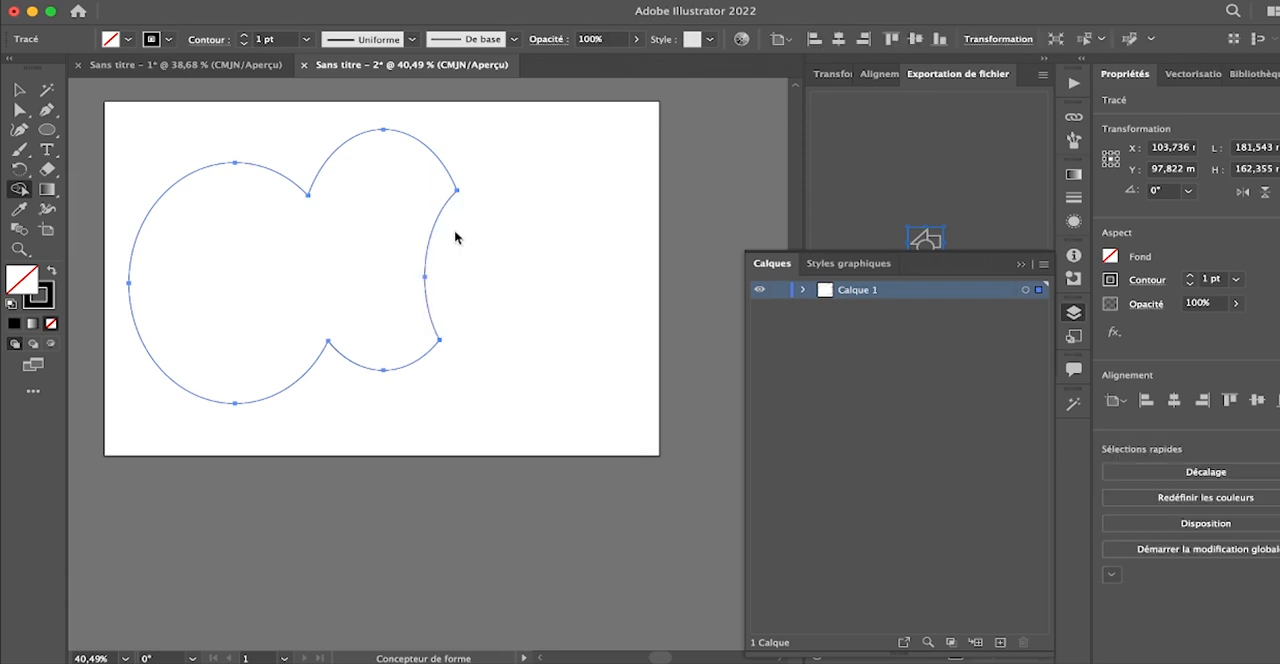
{"action": "left_click", "coordinate": [19, 89]}
{"action": "left_click", "coordinate": [506, 256]}
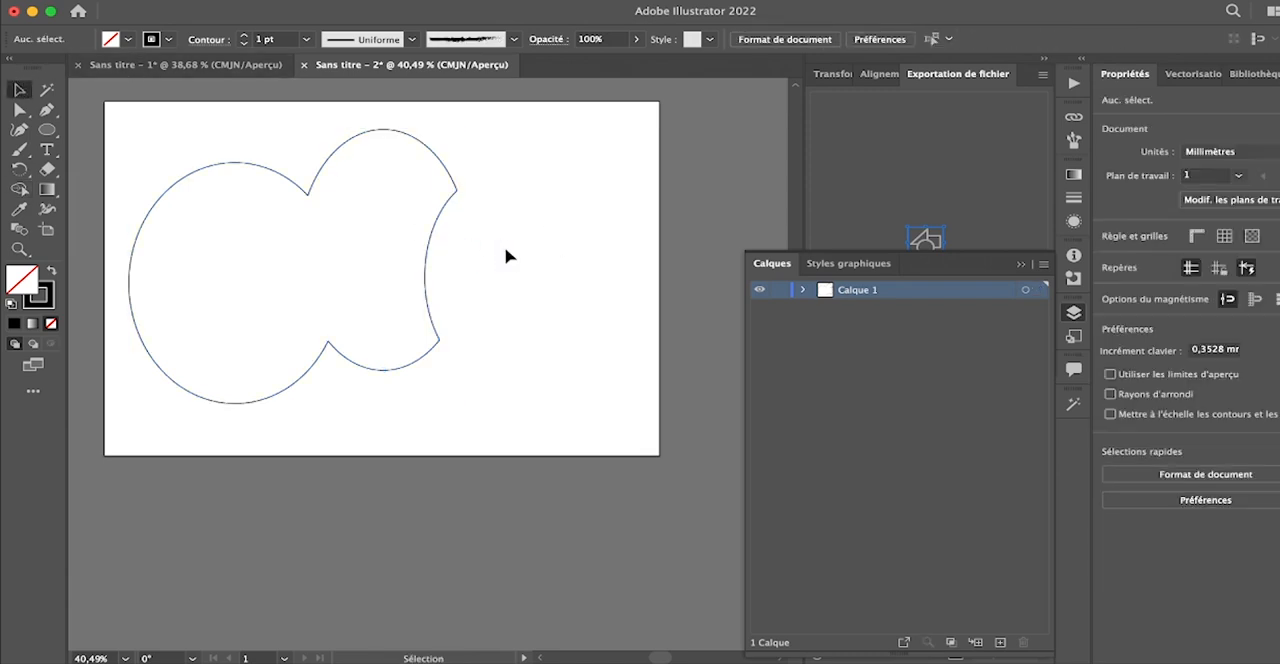
- Fill the merged shape with red and move it to the centre of the artboard
{"action": "left_click", "coordinate": [330, 164]}
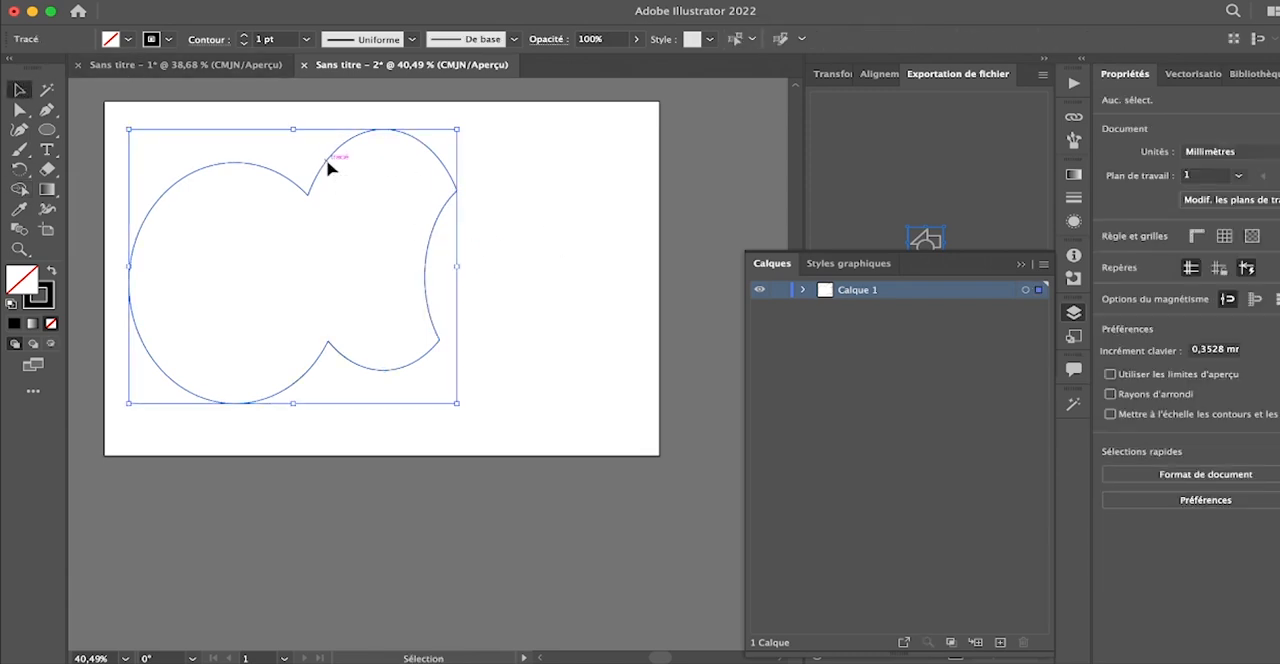
{"action": "left_click", "coordinate": [128, 40]}
{"action": "left_click", "coordinate": [64, 67]}
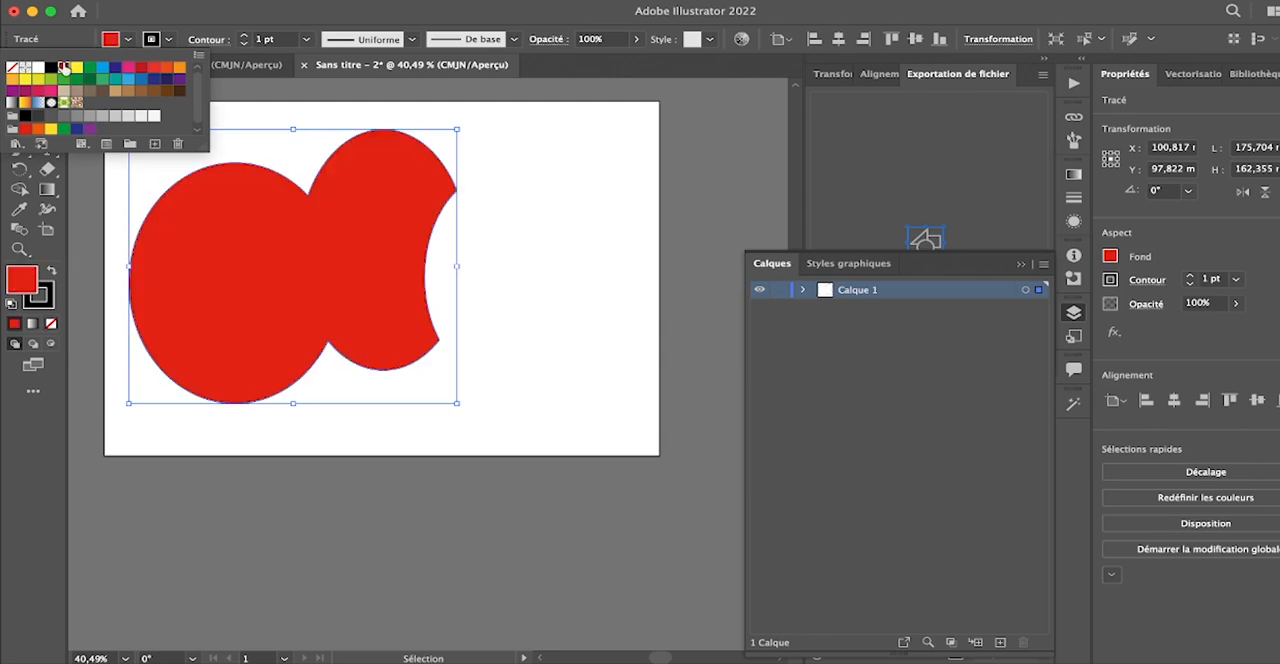
{"action": "left_click", "coordinate": [520, 275]}
{"action": "left_click", "coordinate": [540, 289]}
{"action": "left_click_drag", "start_coordinate": [325, 242], "coordinate": [381, 243]}
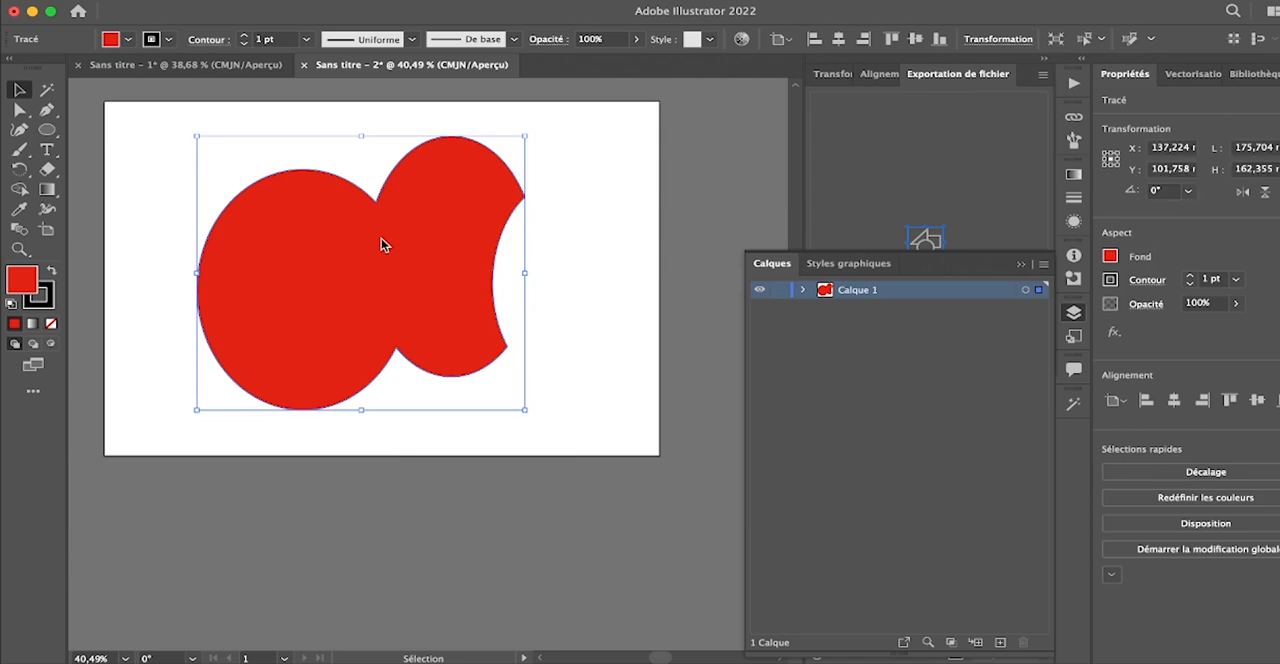
{"action": "left_click_drag", "start_coordinate": [397, 266], "coordinate": [446, 265]}
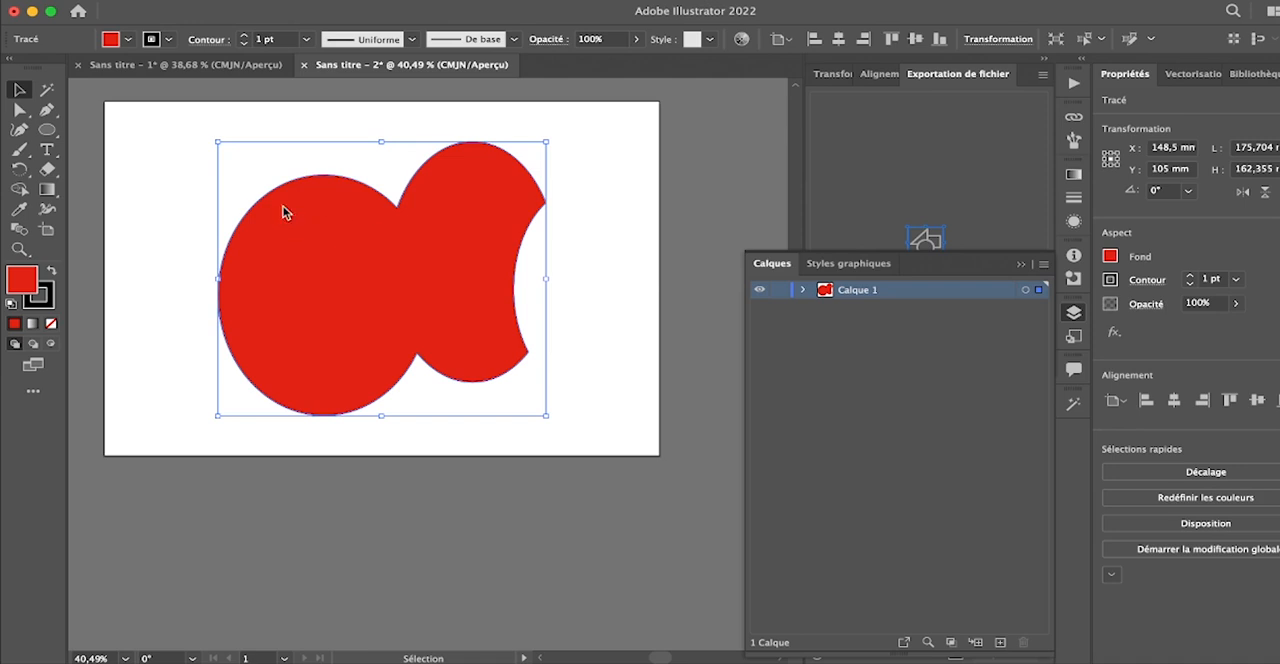
- Examine the red shape at different magnifications, and enlarge the view to 50% with the Zoom tool
{"action": "scroll", "coordinate": [370, 275], "scroll_direction": "up", "scroll_amount": 2}
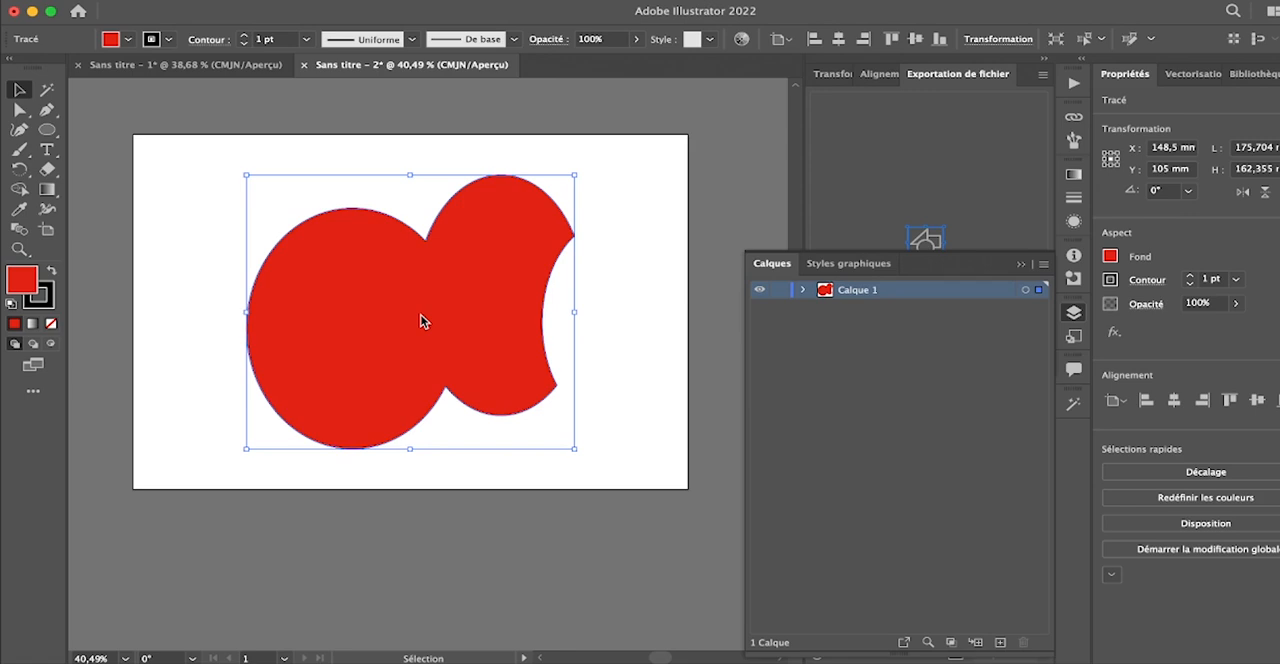
{"action": "scroll", "coordinate": [421, 320], "scroll_direction": "up", "scroll_amount": 5}
{"action": "scroll", "coordinate": [421, 320], "scroll_direction": "down", "scroll_amount": 6}
{"action": "scroll", "coordinate": [421, 320], "scroll_direction": "up", "scroll_amount": 3}
{"action": "scroll", "coordinate": [421, 320], "scroll_direction": "down", "scroll_amount": 1}
{"action": "left_click", "coordinate": [421, 320]}
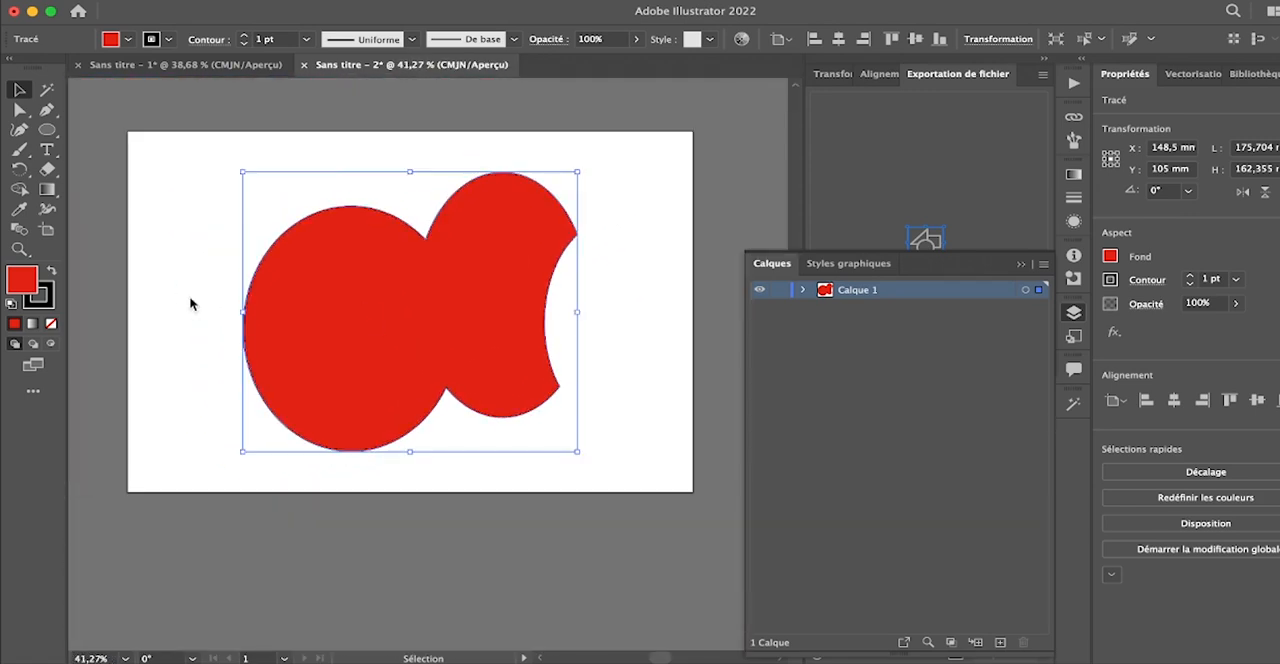
{"action": "left_click", "coordinate": [22, 251]}
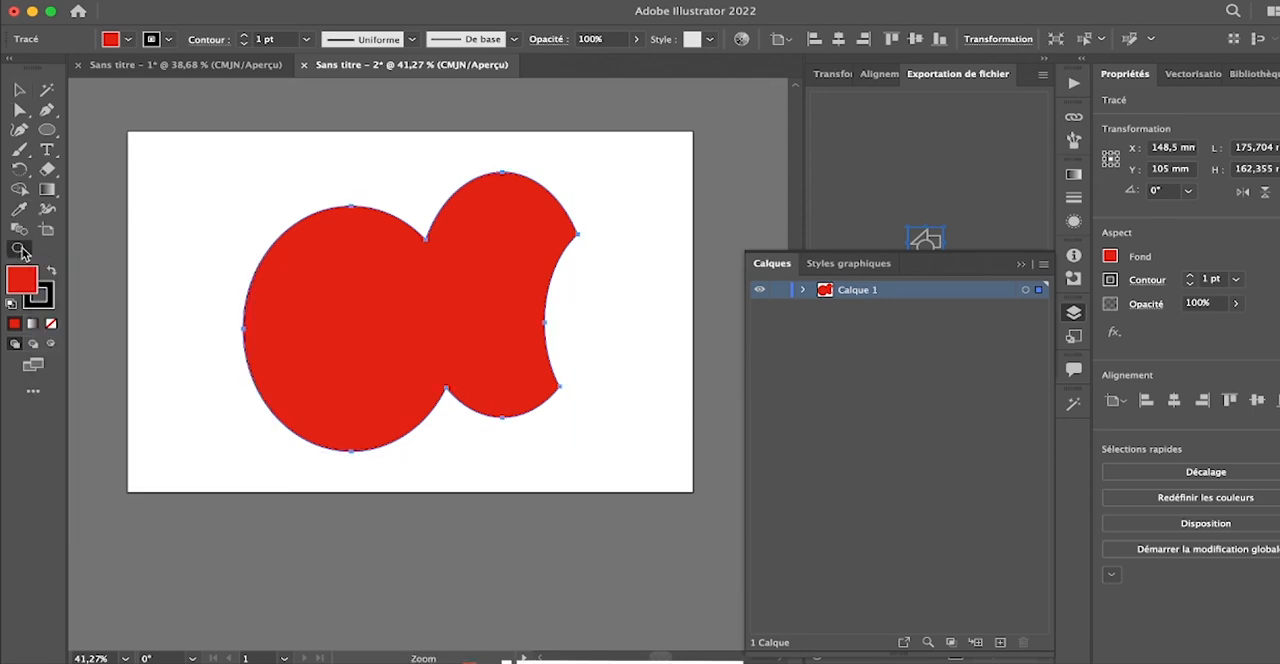
{"action": "left_click", "coordinate": [411, 301]}
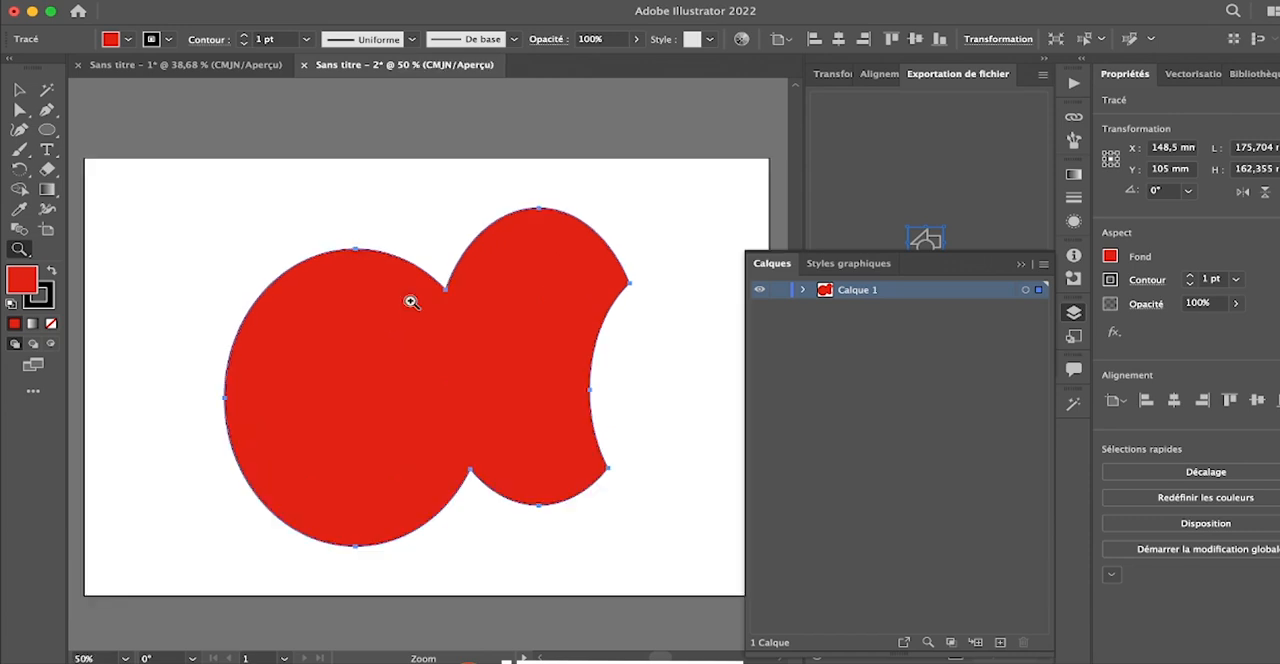
- Examine the red shape at magnifications between 25% and 100%
{"action": "left_click", "coordinate": [411, 305]}
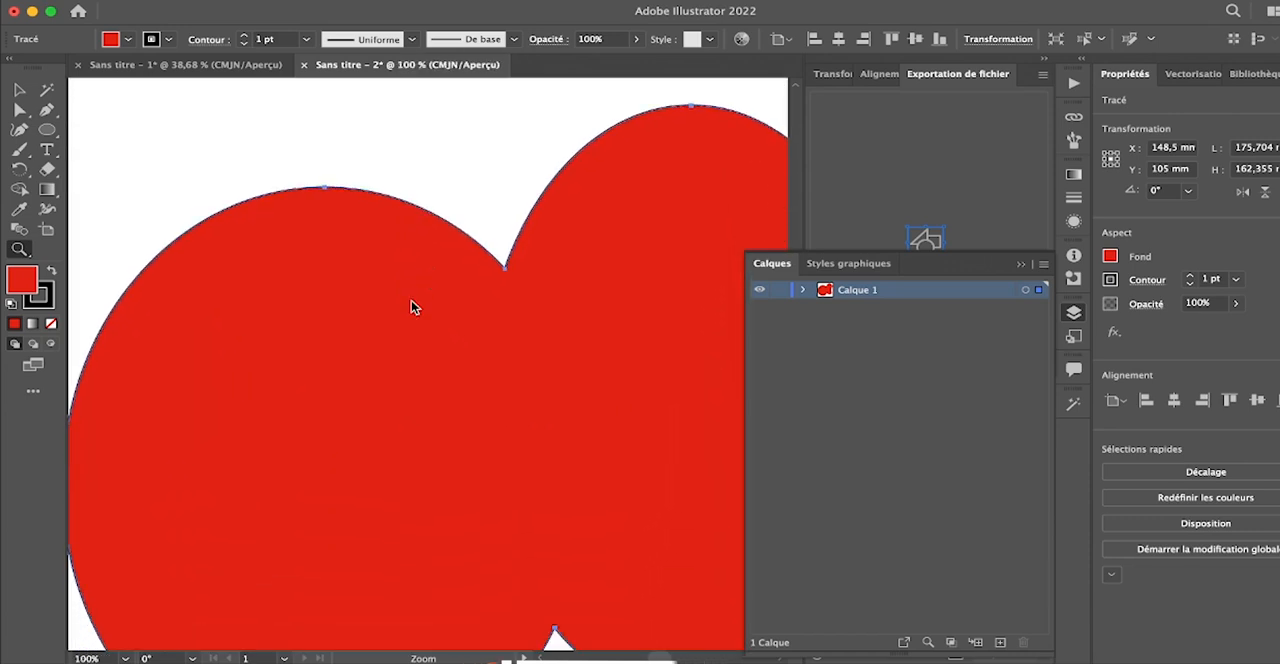
{"action": "left_click", "coordinate": [411, 300], "text": "alt"}
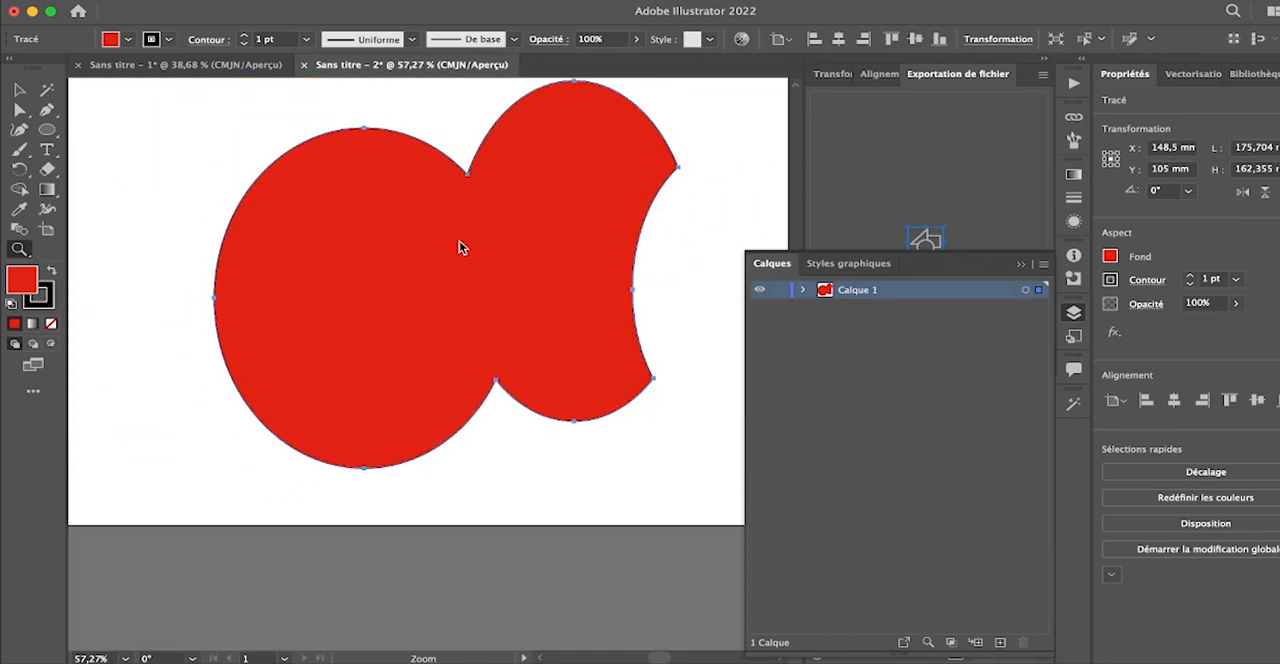
{"action": "left_click", "coordinate": [378, 266], "text": "alt"}
{"action": "left_click", "coordinate": [378, 266], "text": "alt"}
{"action": "left_click", "coordinate": [378, 266], "text": "alt"}
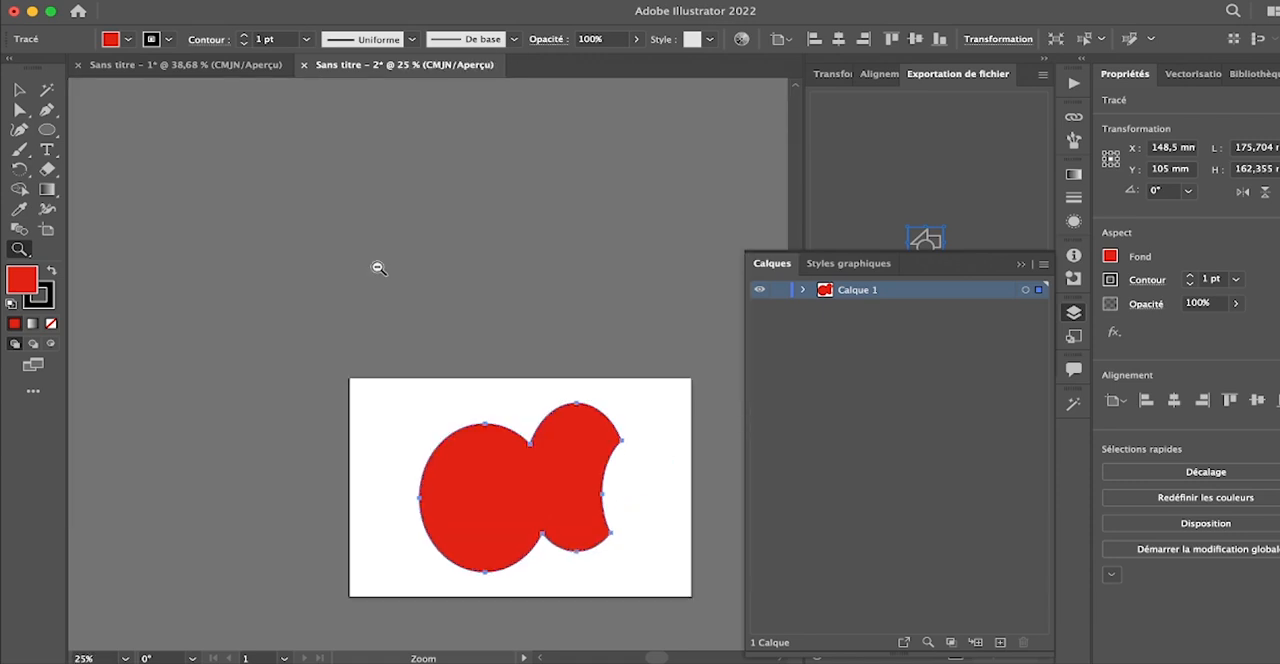
{"action": "scroll", "coordinate": [378, 266], "scroll_direction": "down", "scroll_amount": 5}
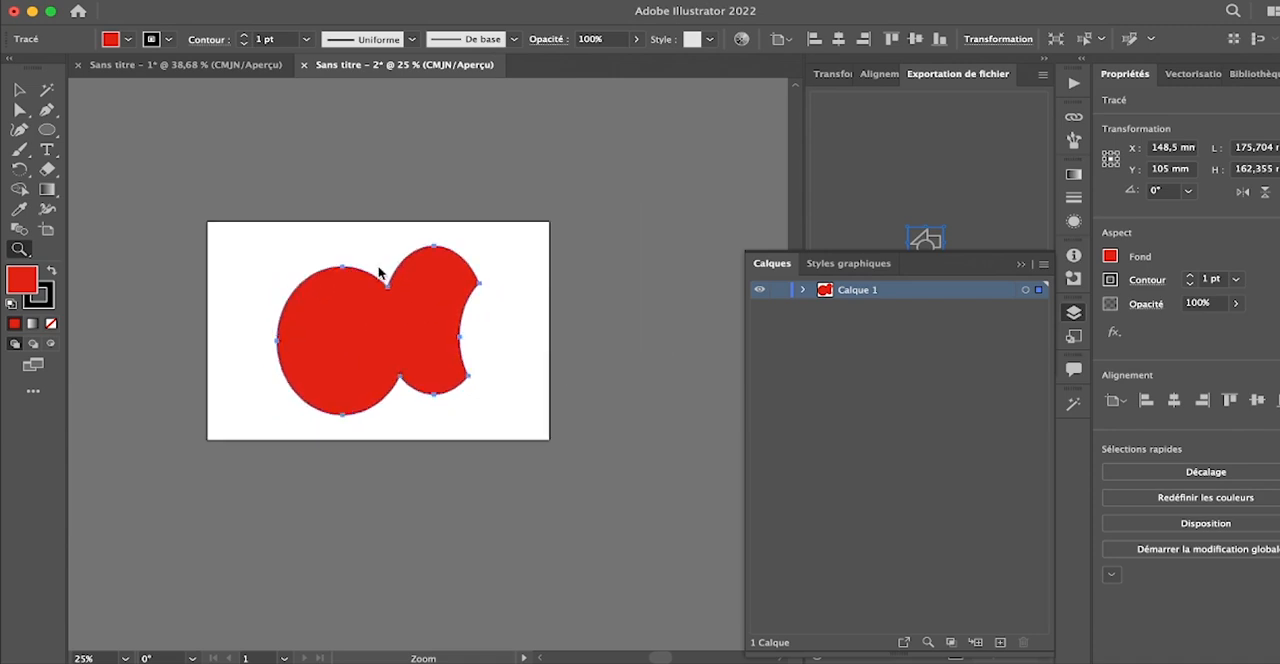
{"action": "scroll", "coordinate": [378, 266], "scroll_direction": "up", "scroll_amount": 3}
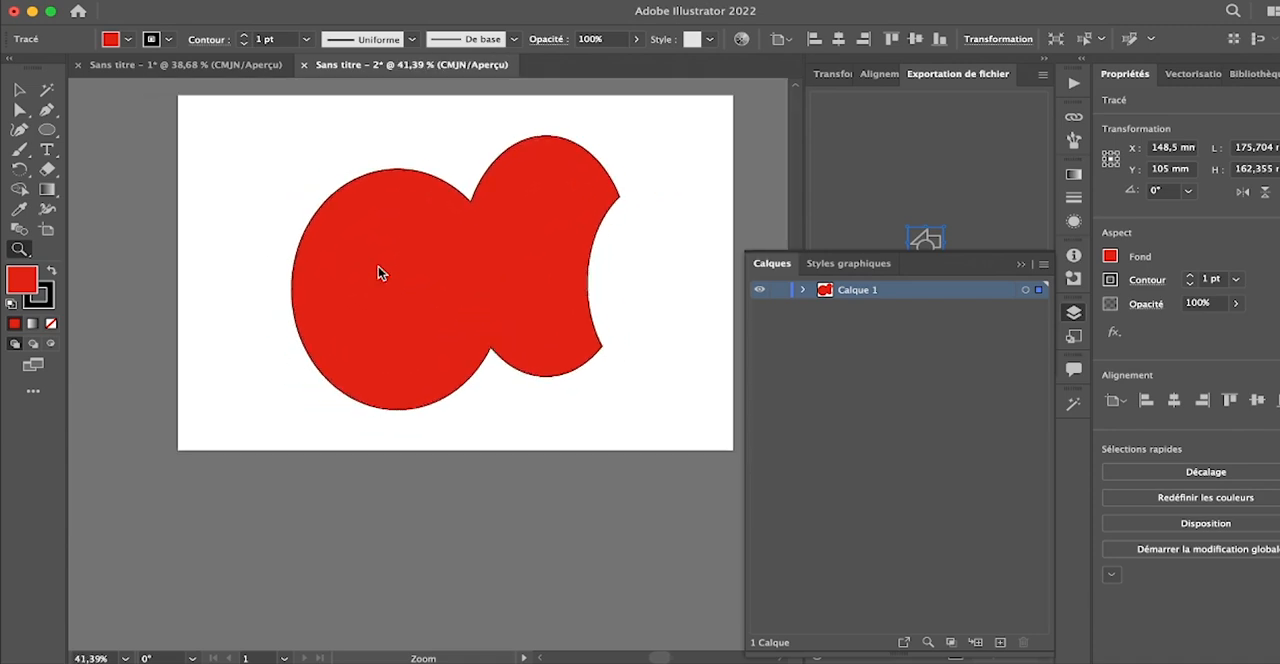
{"action": "scroll", "coordinate": [378, 266], "scroll_direction": "up", "scroll_amount": 2}
- Select the red merged shape and delete it from the artboard
{"action": "key", "text": "v"}
{"action": "left_click", "coordinate": [392, 242]}
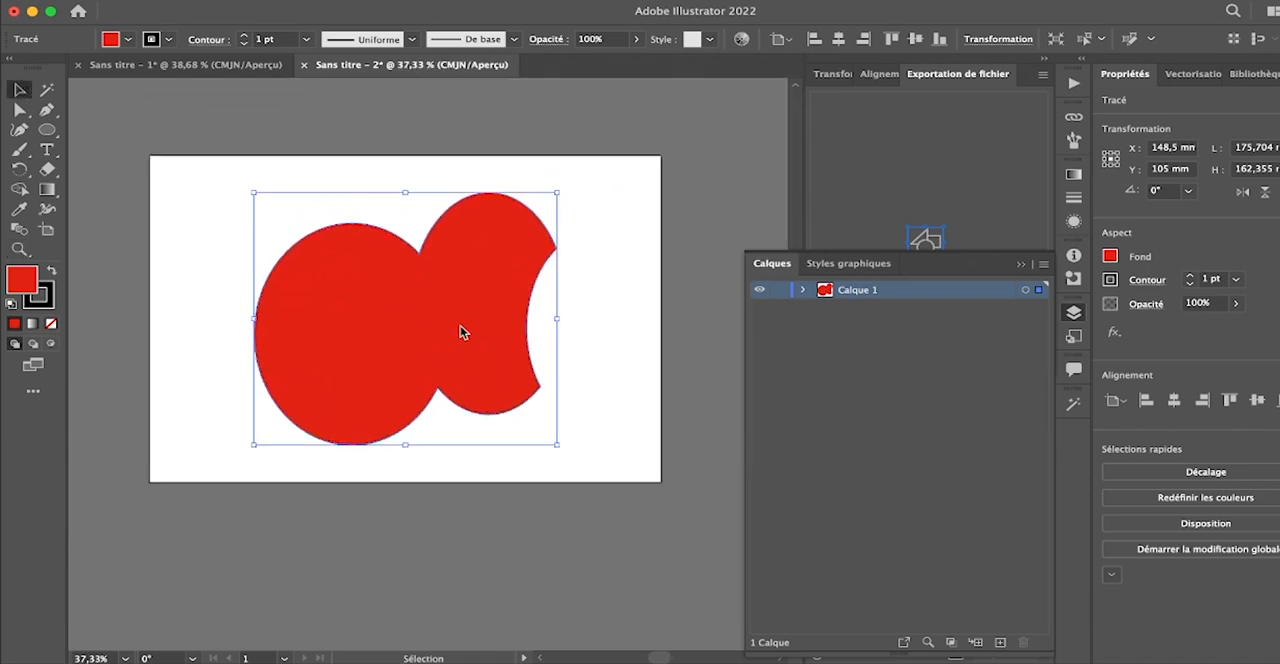
{"action": "key", "text": "Delete"}
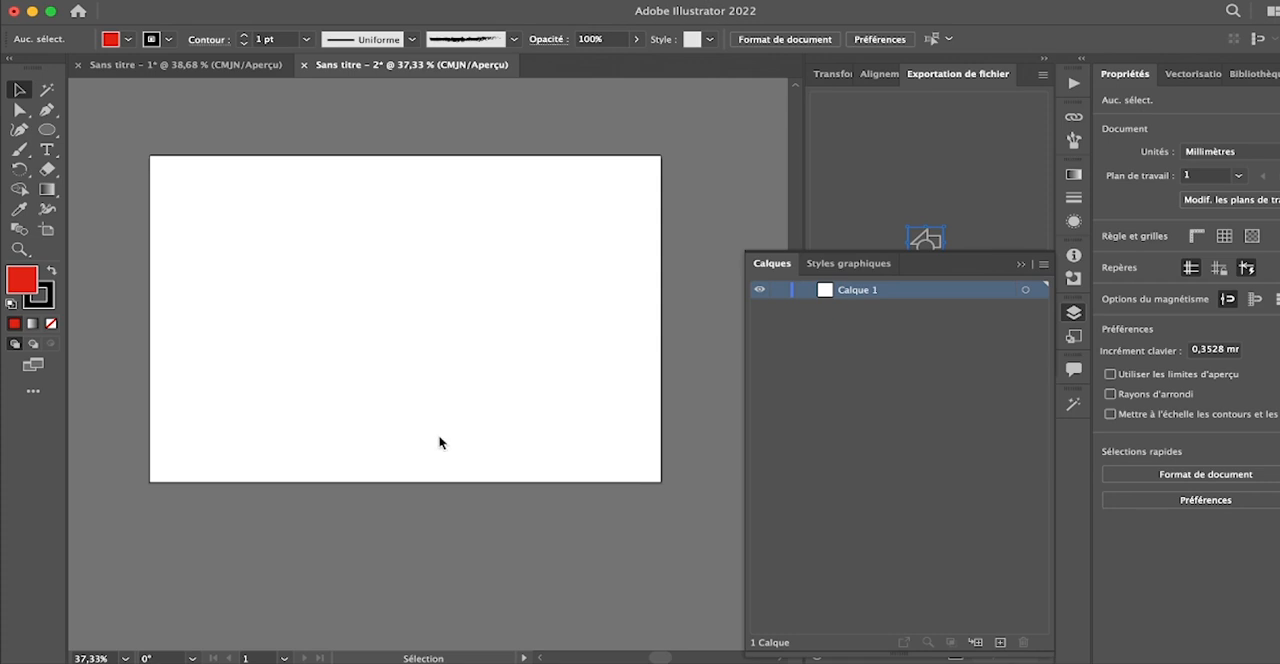
- Draw three separate red ellipses across the artboard, about 75 × 78 mm, 37 × 131 mm and 49 × 39 mm
{"action": "key", "text": "l"}
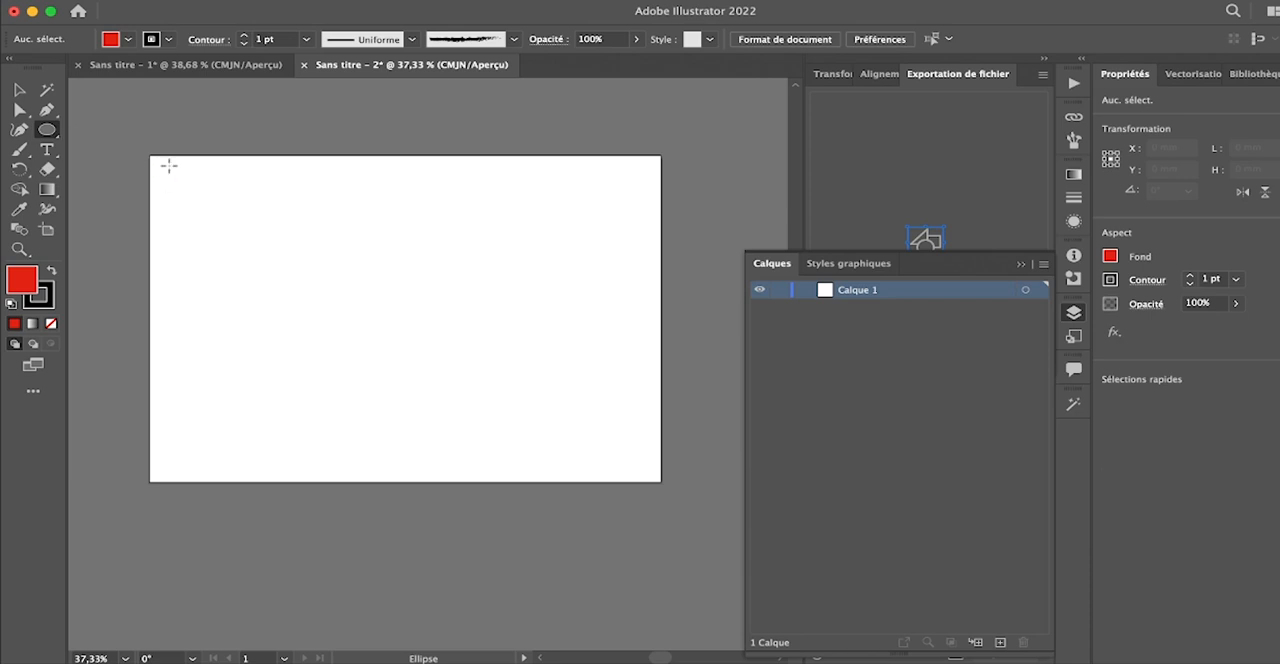
{"action": "left_click_drag", "start_coordinate": [263, 214], "coordinate": [391, 336]}
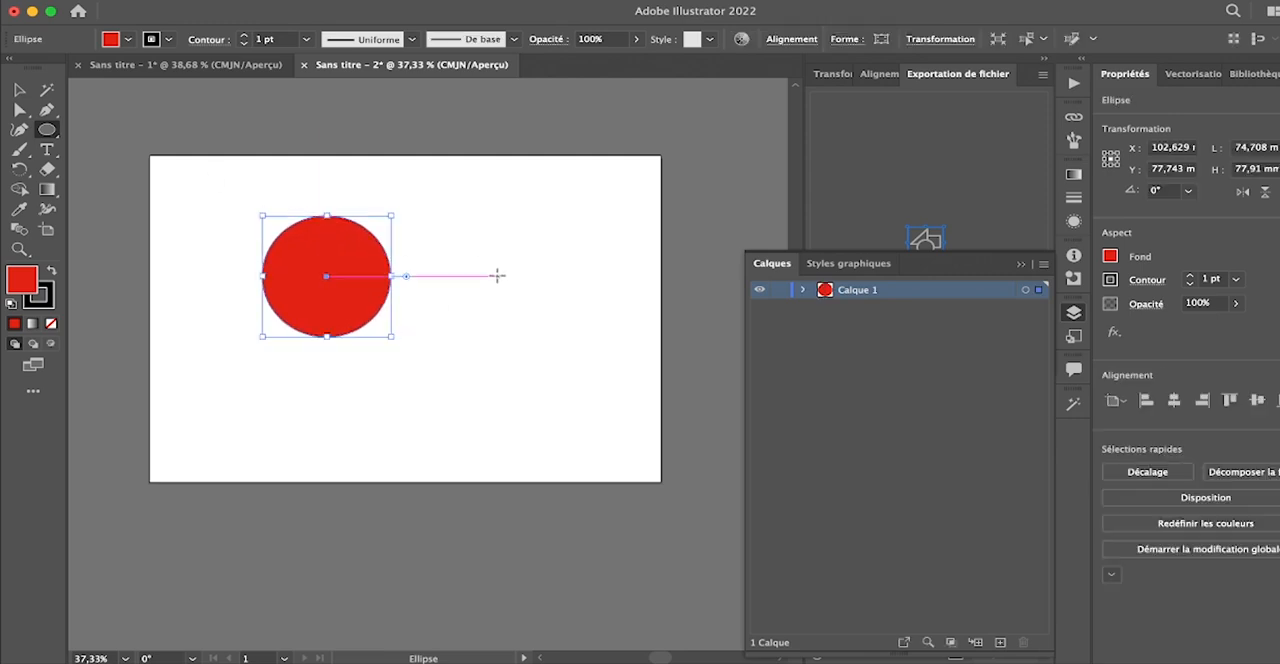
{"action": "left_click_drag", "start_coordinate": [474, 227], "coordinate": [537, 430]}
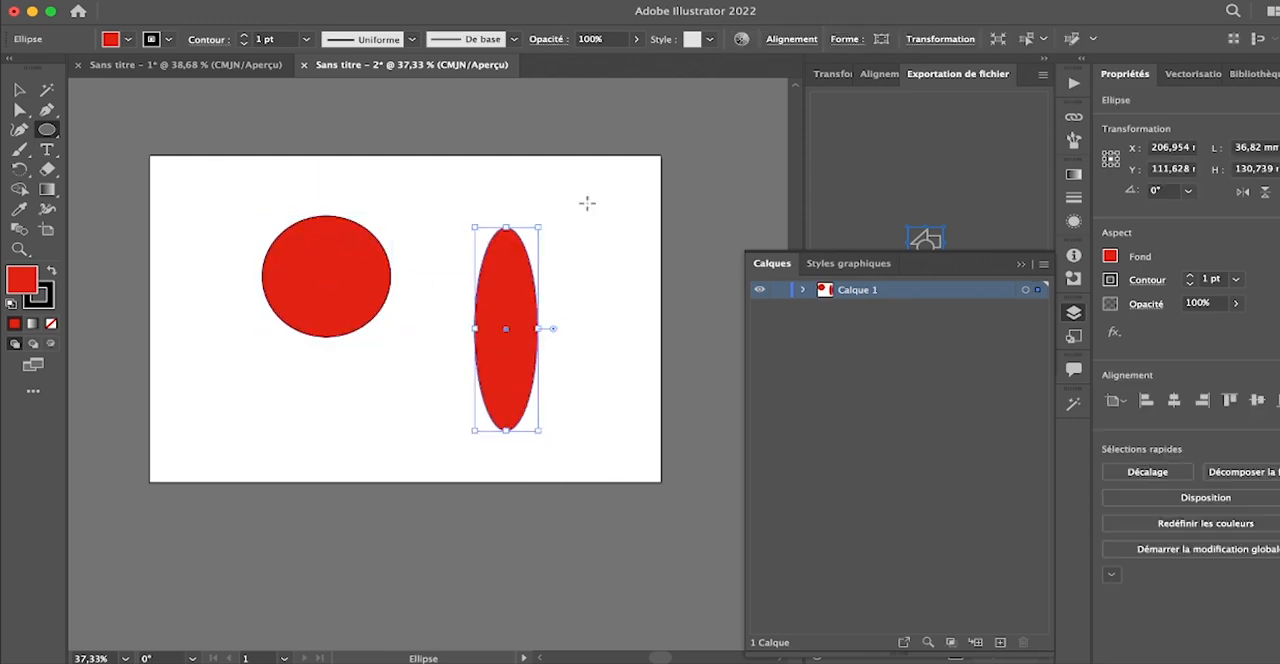
{"action": "left_click_drag", "start_coordinate": [577, 194], "coordinate": [661, 254]}
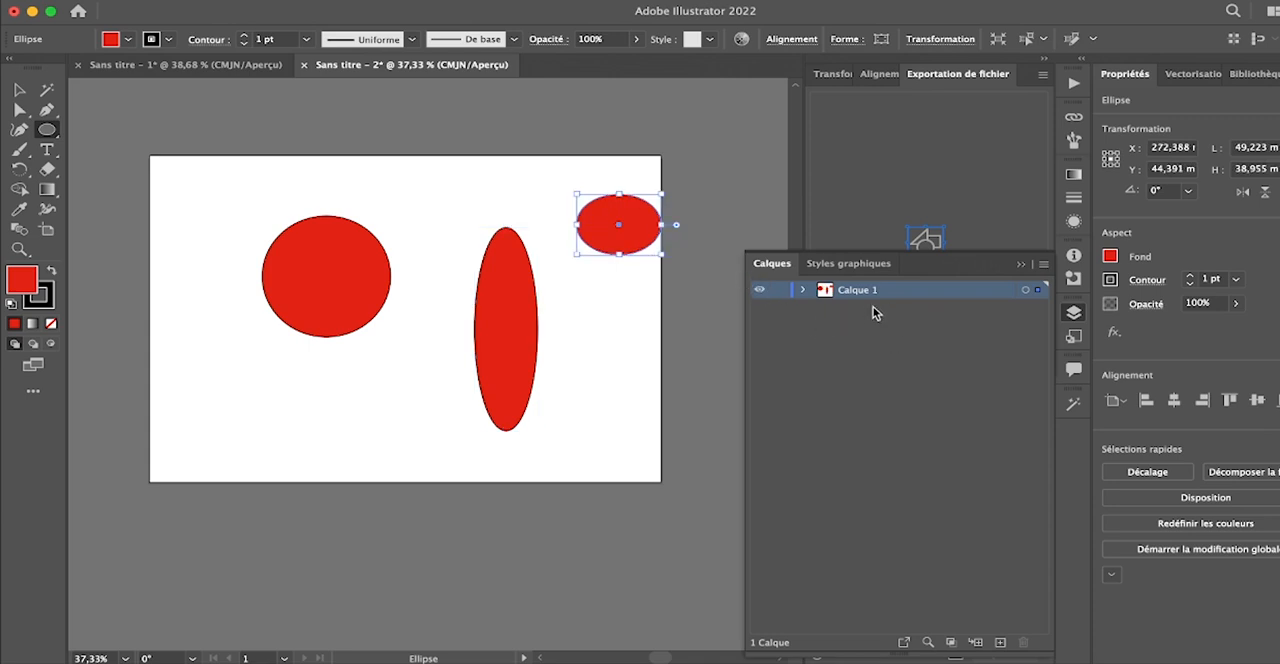
- Expand Calque 1 to list its ellipses, and switch the layer's visibility off and back on
{"action": "left_click", "coordinate": [802, 289]}
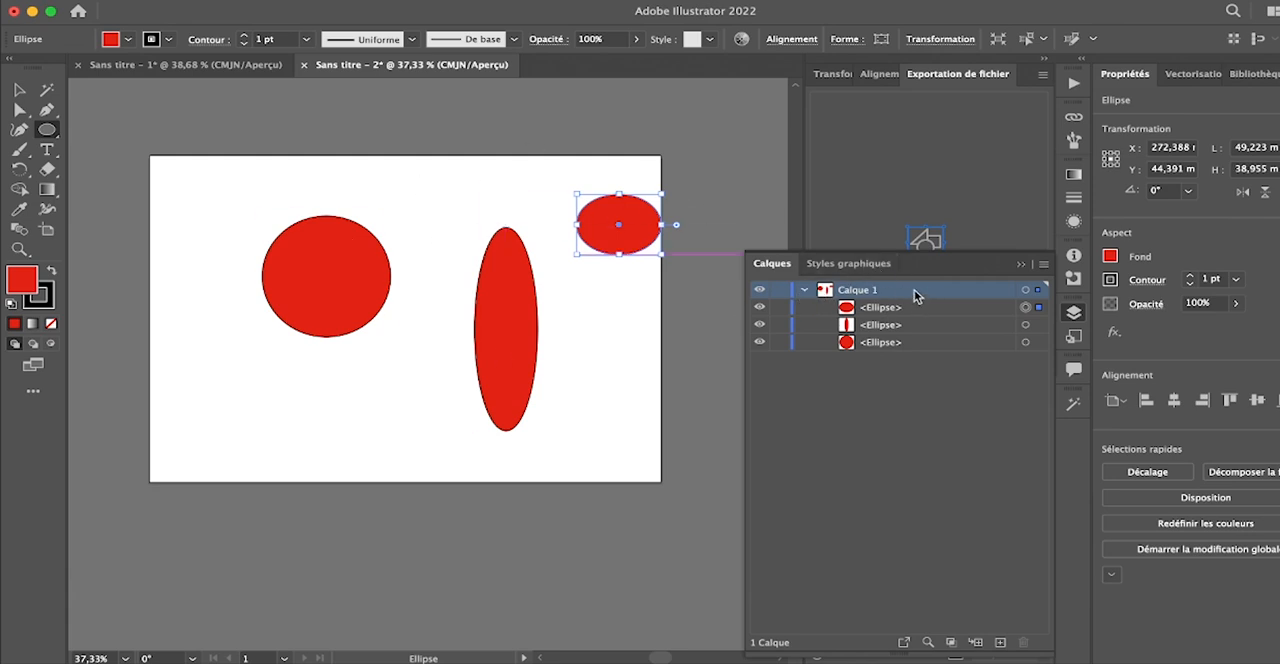
{"action": "left_click", "coordinate": [759, 290]}
{"action": "key", "text": "super+y"}
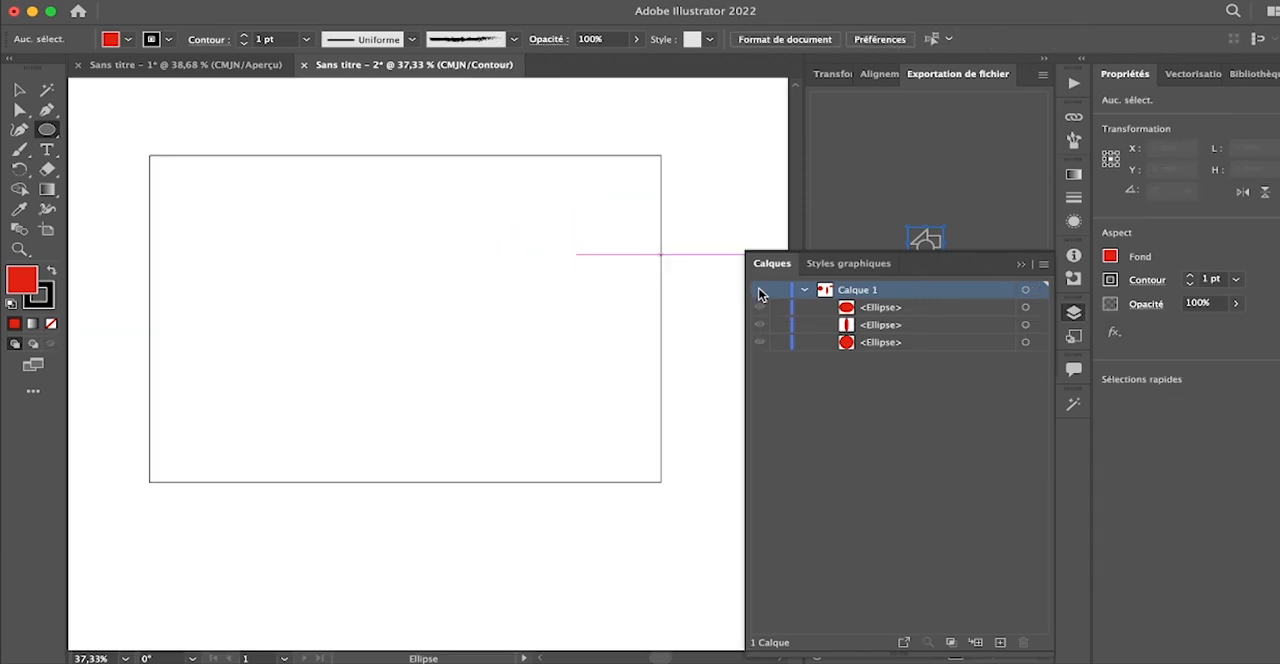
{"action": "left_click", "coordinate": [759, 290]}
{"action": "left_click", "coordinate": [759, 290]}
{"action": "left_click", "coordinate": [759, 290]}
{"action": "key", "text": "super+y"}
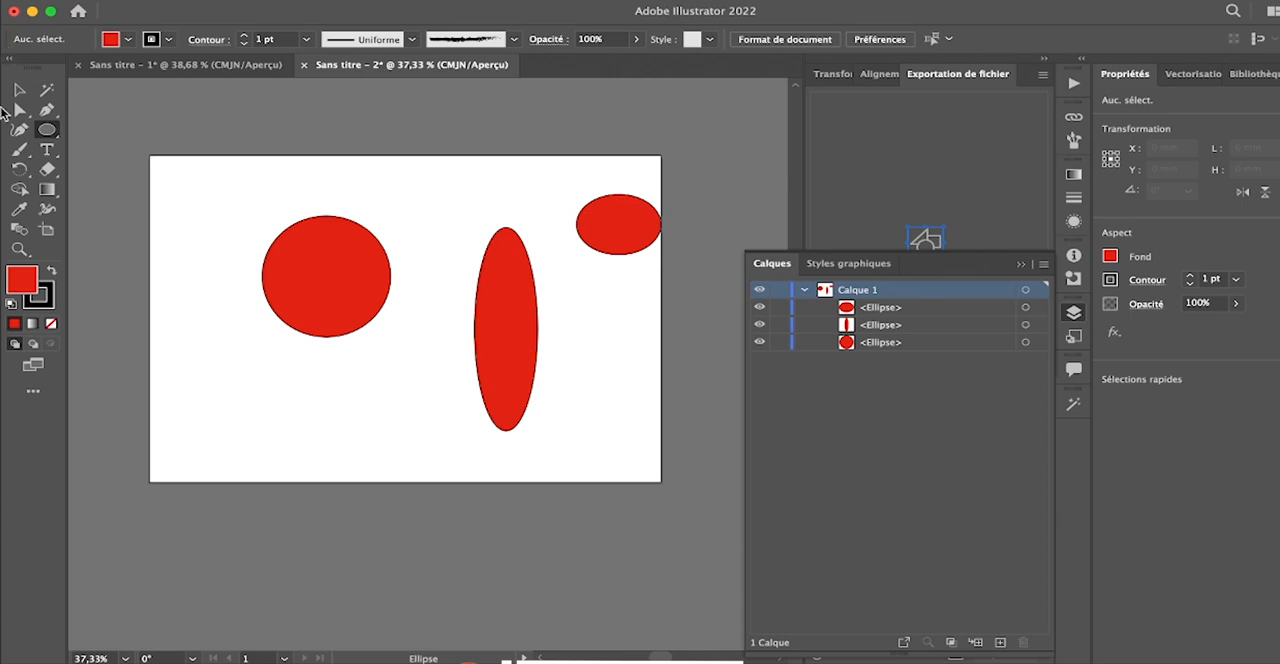
- Draw a tilted five-pointed star, about 129 × 128 mm, overlapping the artboard's left edge
{"action": "left_click", "coordinate": [70, 131]}
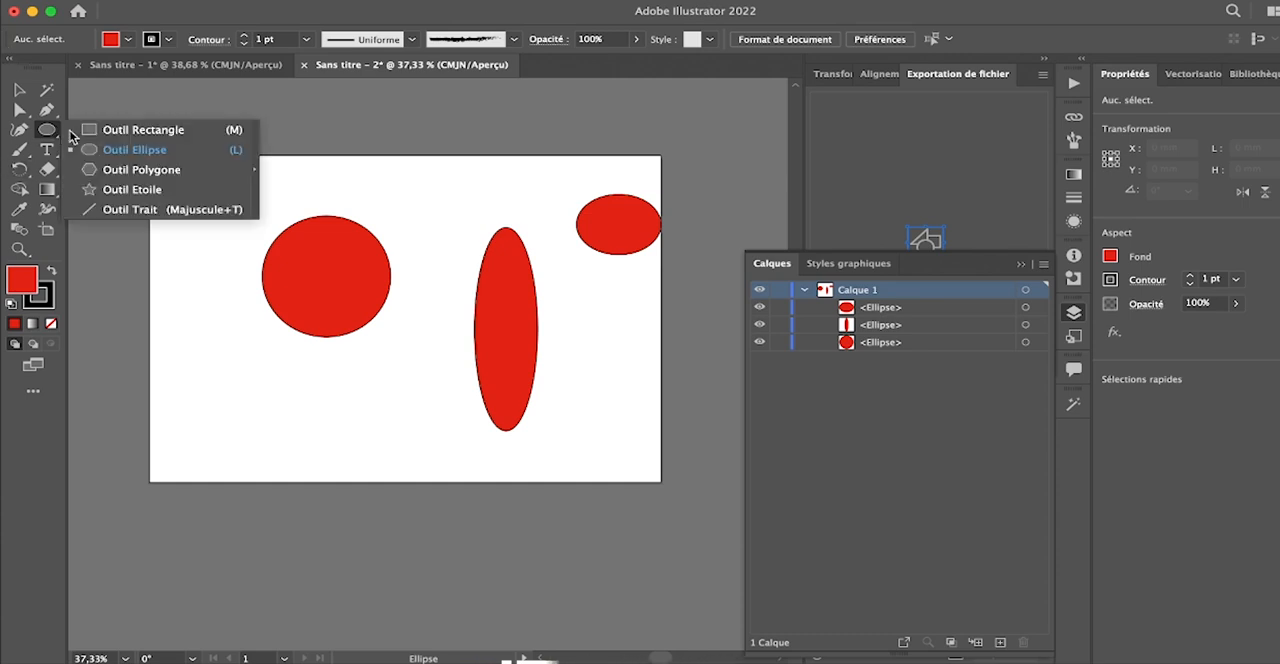
{"action": "left_click", "coordinate": [132, 189]}
{"action": "left_click_drag", "start_coordinate": [177, 334], "coordinate": [190, 441]}
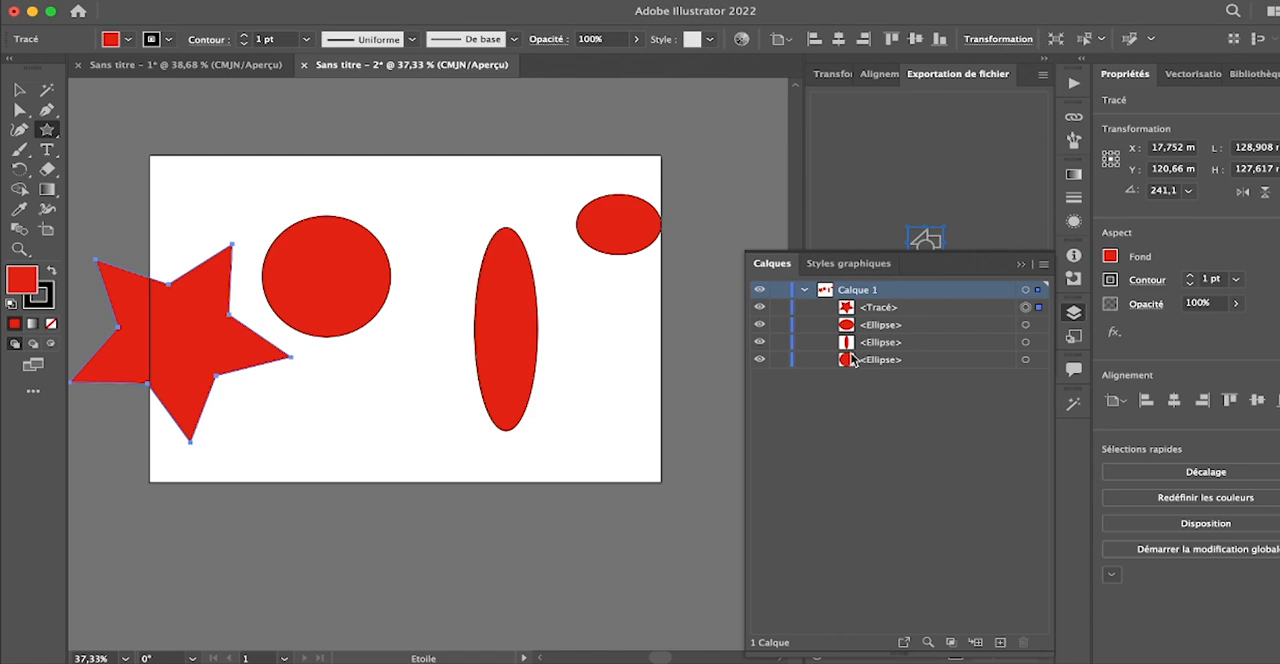
- Add a new layer above Calque 1, move the star path into it, and collapse Calque 1
{"action": "left_click", "coordinate": [1000, 643]}
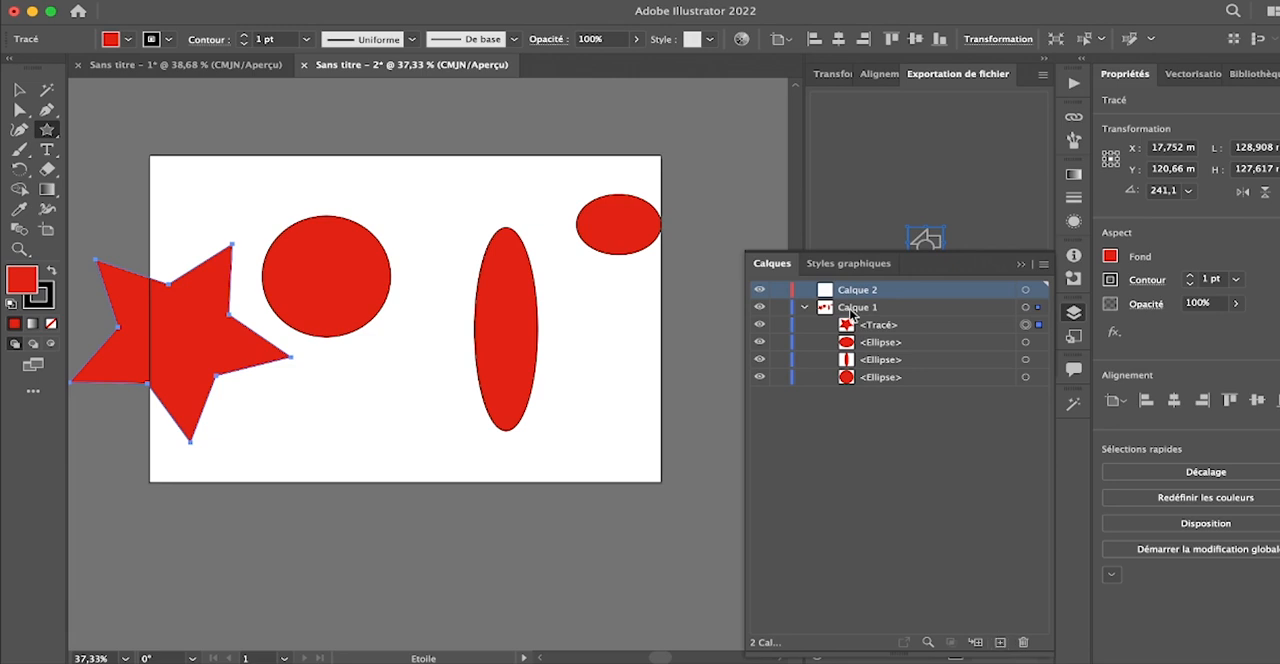
{"action": "left_click_drag", "start_coordinate": [878, 325], "coordinate": [870, 289]}
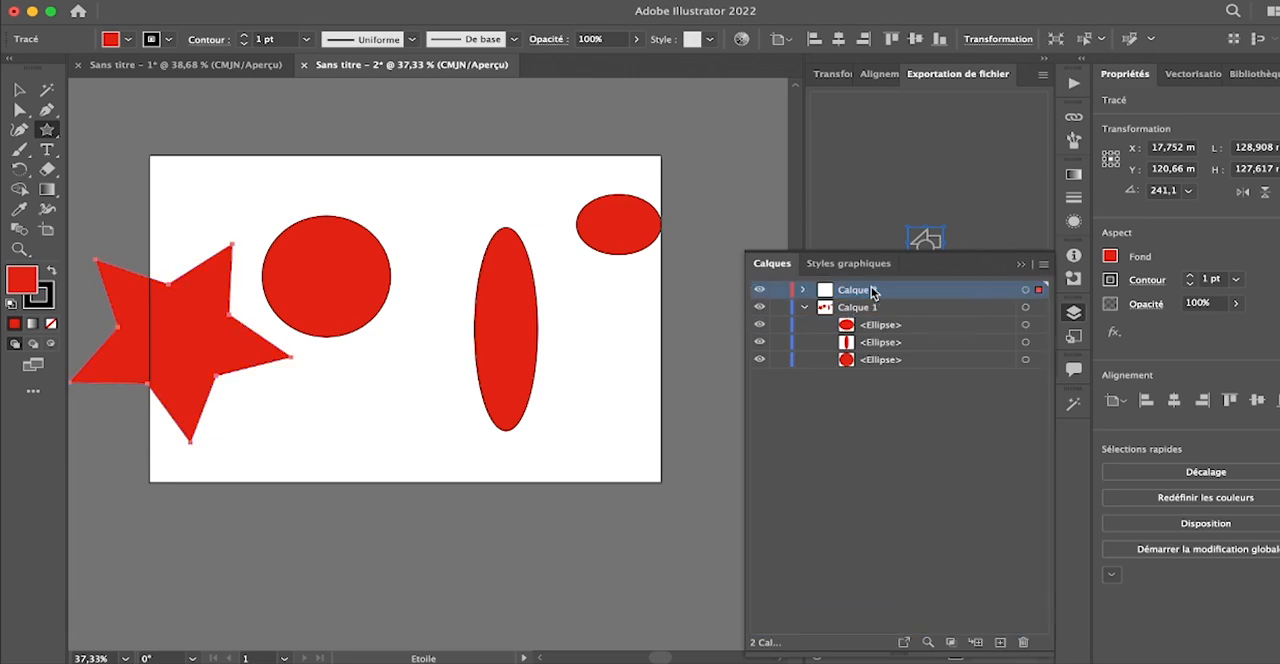
{"action": "left_click", "coordinate": [805, 307]}
- Hide and show Calque 1 and Calque 2 in turn to compare their contents, leaving both layers visible
{"action": "left_click", "coordinate": [759, 307]}
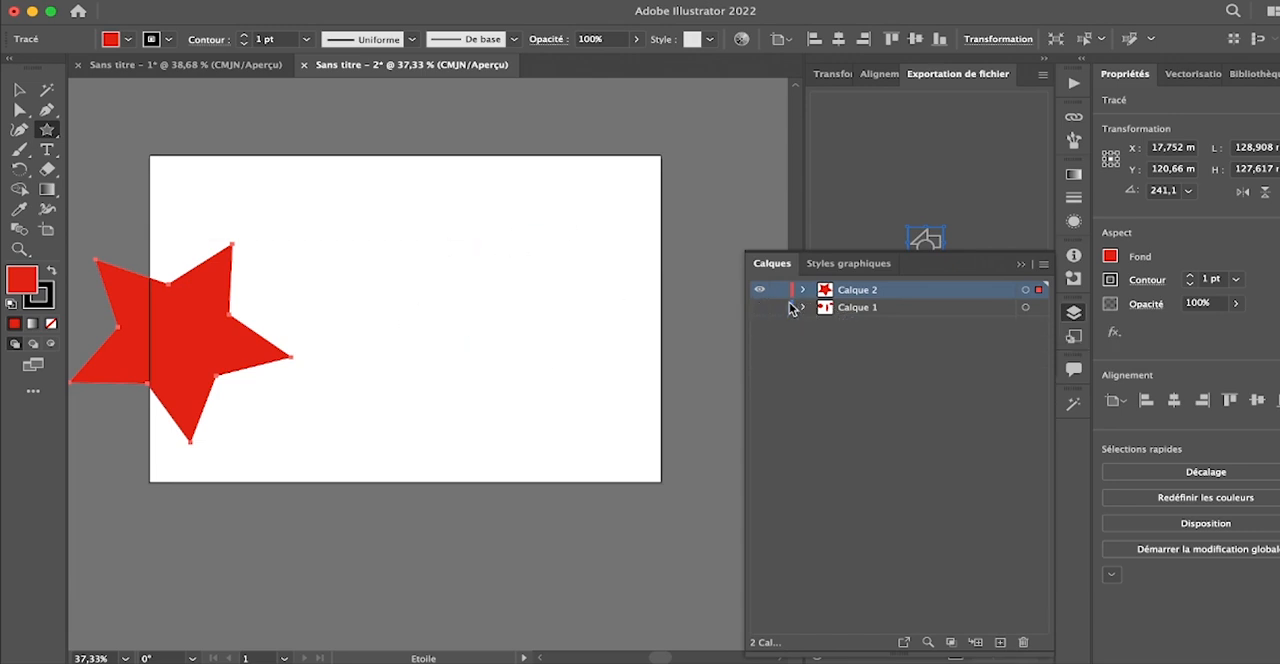
{"action": "left_click", "coordinate": [760, 291]}
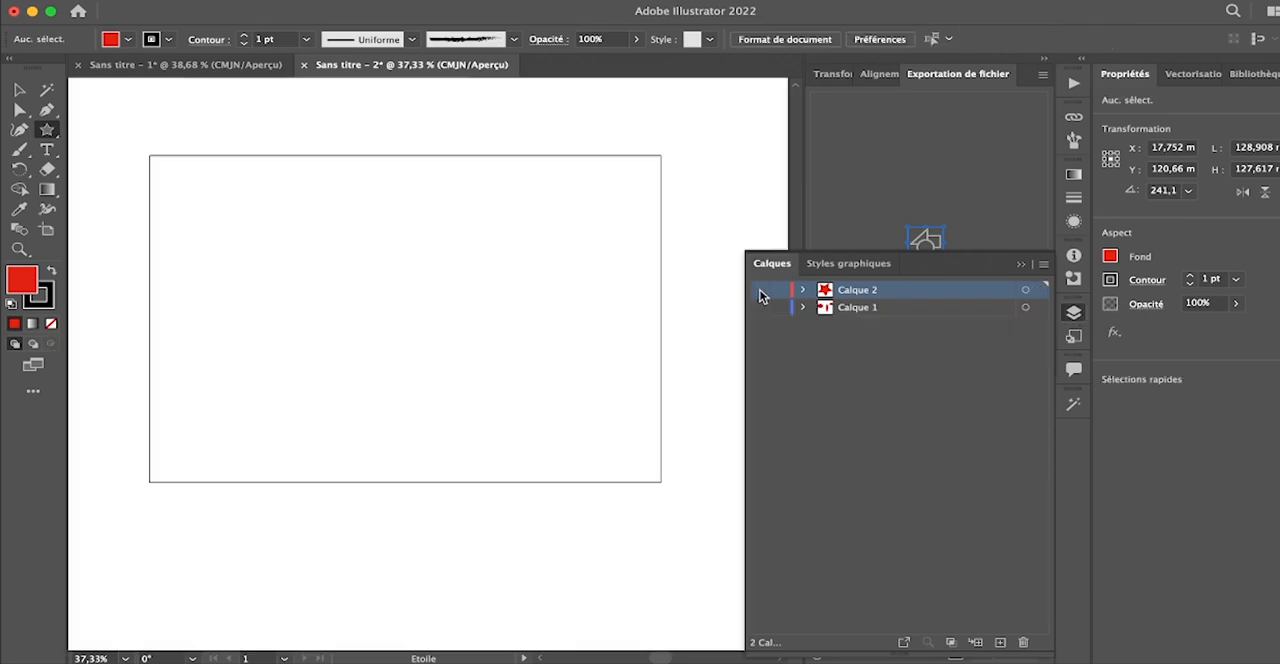
{"action": "left_click", "coordinate": [760, 307]}
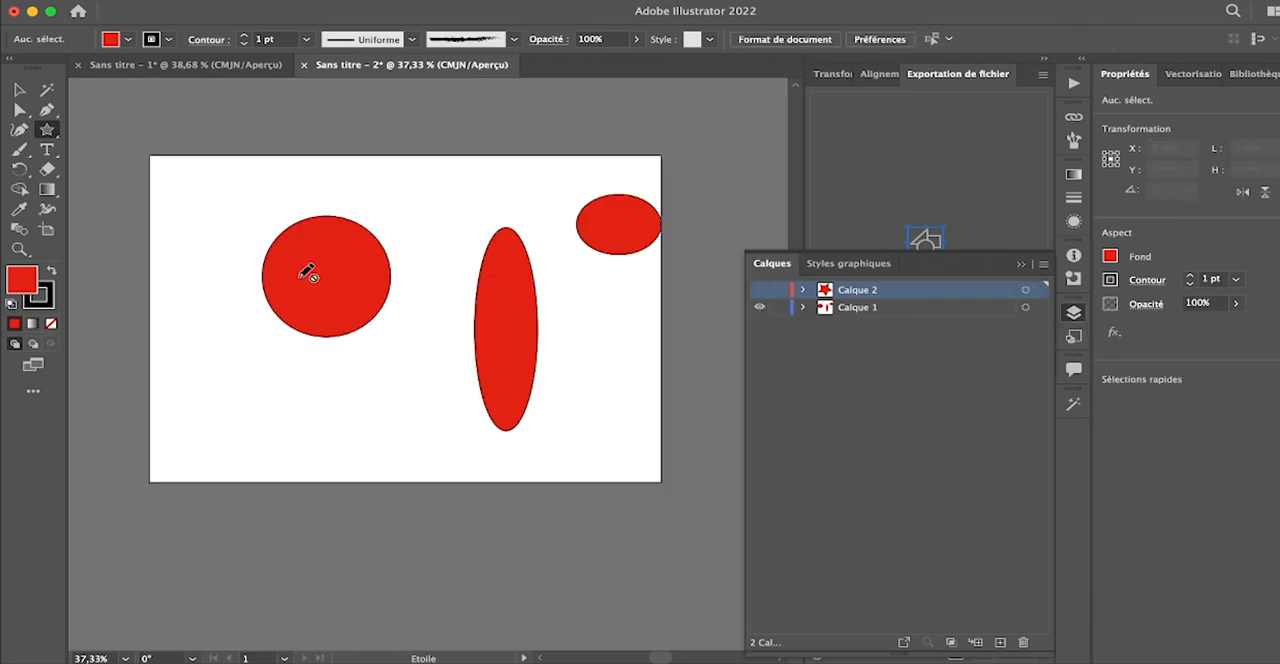
{"action": "left_click", "coordinate": [762, 290]}
{"action": "left_click", "coordinate": [762, 290]}
{"action": "left_click", "coordinate": [762, 290]}
{"action": "left_click", "coordinate": [762, 290]}
{"action": "left_click", "coordinate": [762, 290]}
{"action": "left_click", "coordinate": [762, 290]}
{"action": "left_click", "coordinate": [762, 290]}
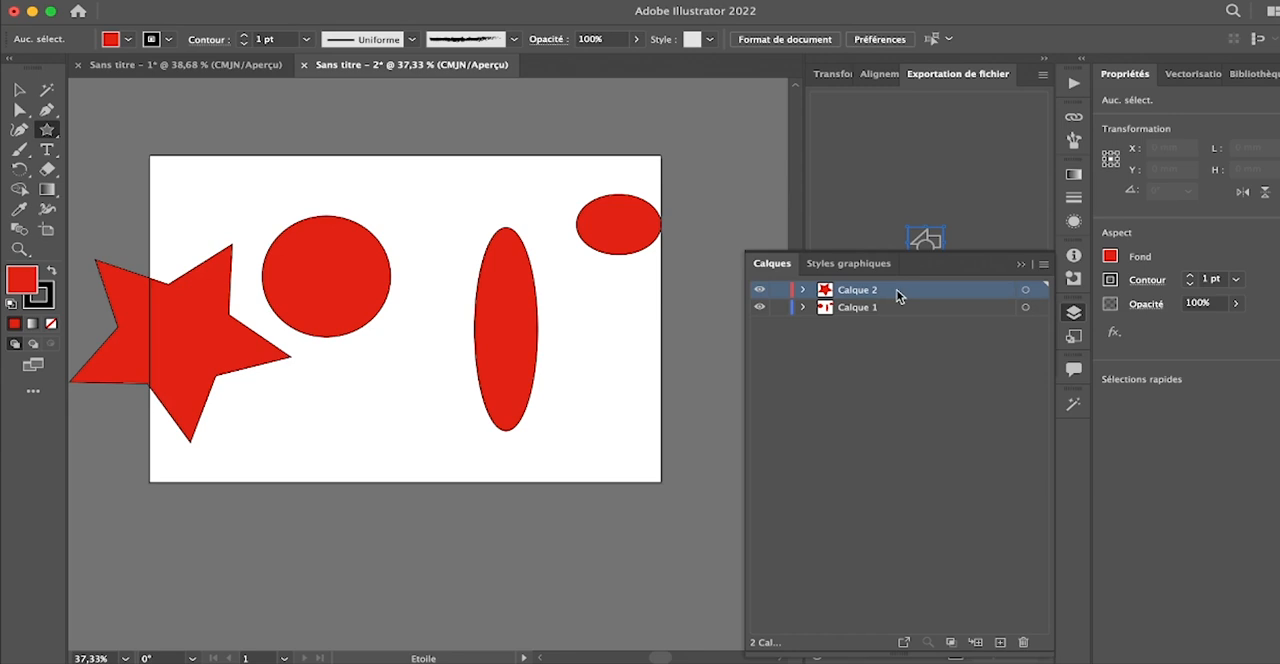
- Expand both layers to list their objects and rename Calque 2 as "for(,q"
{"action": "left_click", "coordinate": [804, 308]}
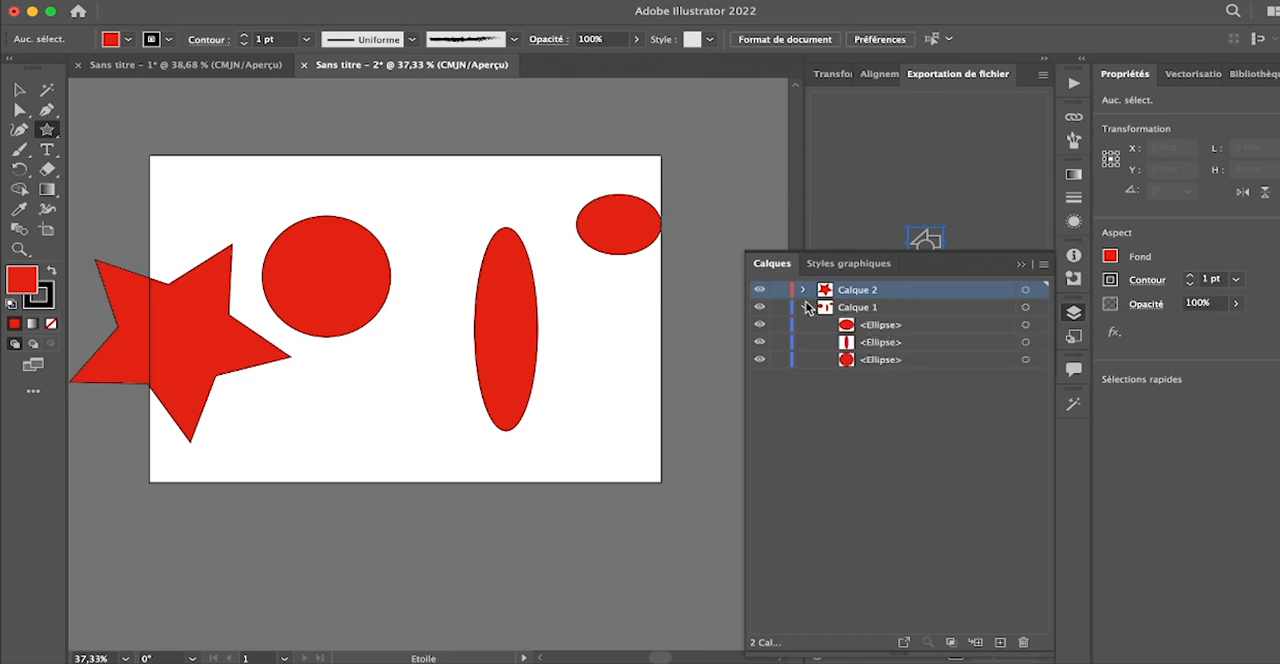
{"action": "left_click", "coordinate": [802, 290]}
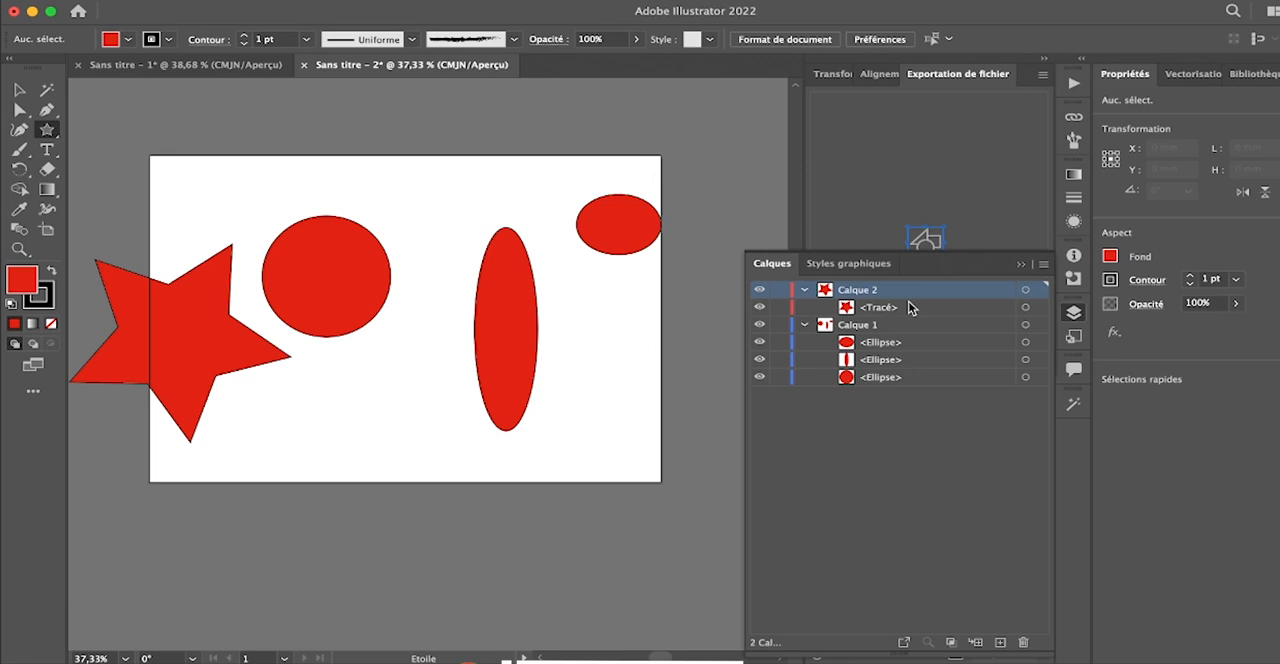
{"action": "double_click", "coordinate": [858, 290]}
{"action": "type", "text": "forc"}
{"action": "type", "text": "e"}
{"action": "key", "text": "Return"}
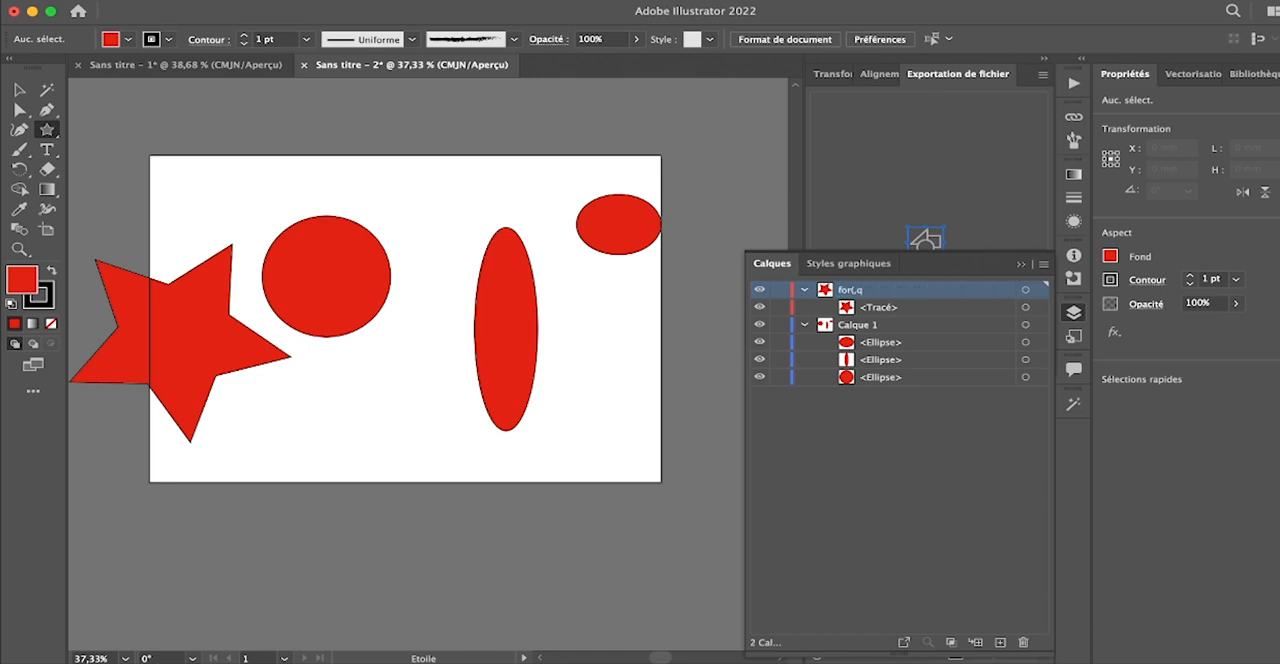
- Rename the star's path in the upper layer as "etoile"
{"action": "double_click", "coordinate": [879, 309]}
{"action": "type", "text": "etoile"}
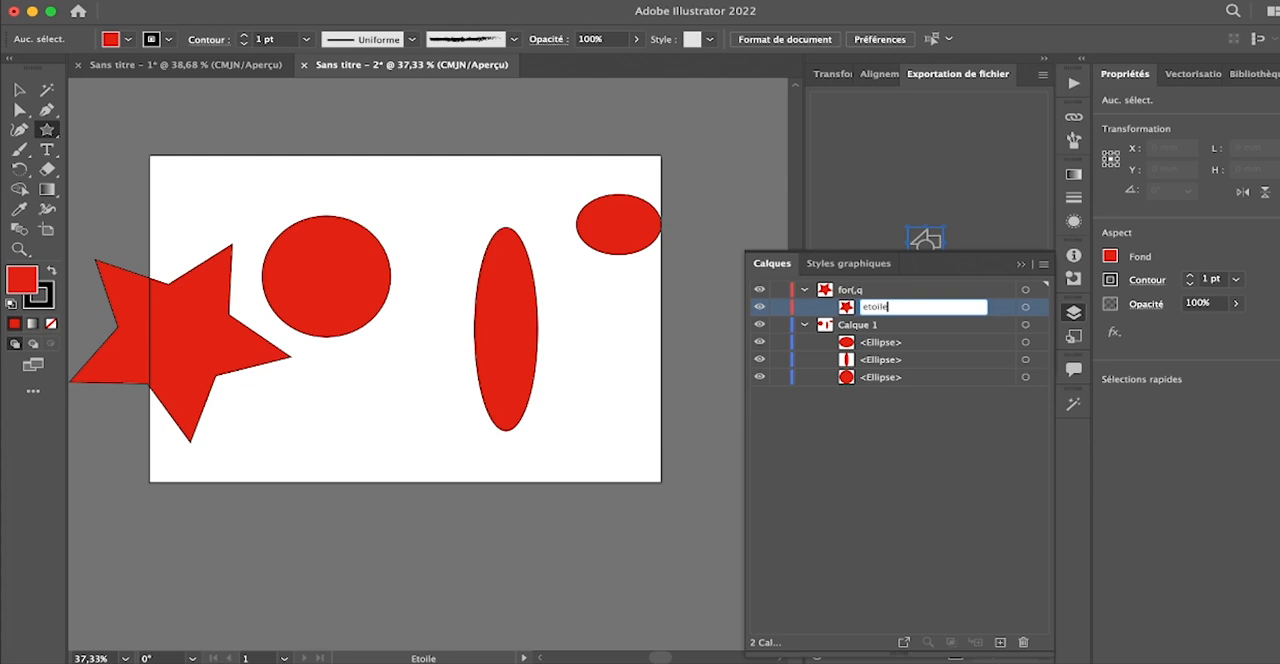
{"action": "key", "text": "Return"}
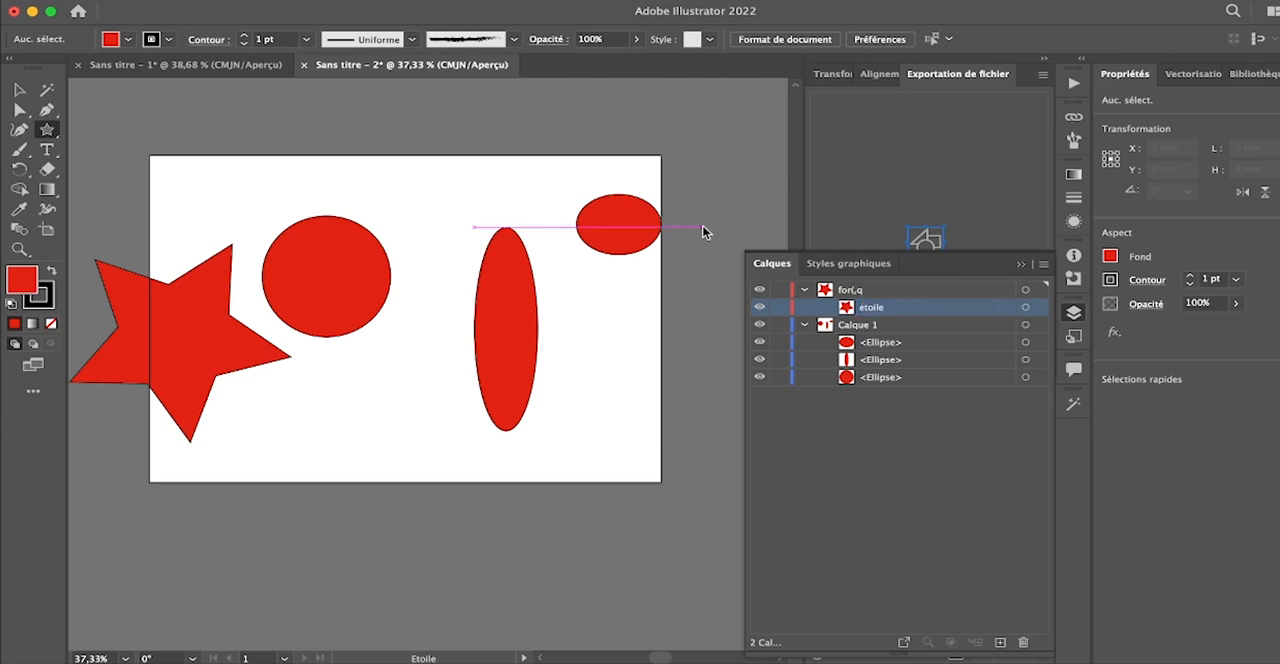